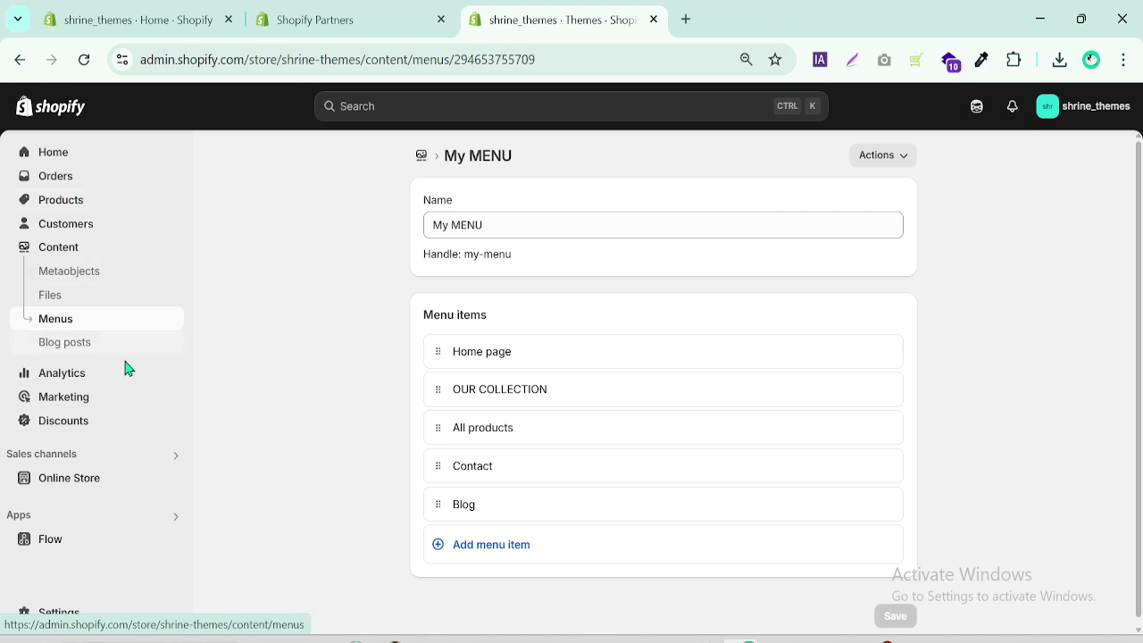
- Preview the storefront's home page from the header to the Featured collection section, and return to the store admin
click(174, 481)
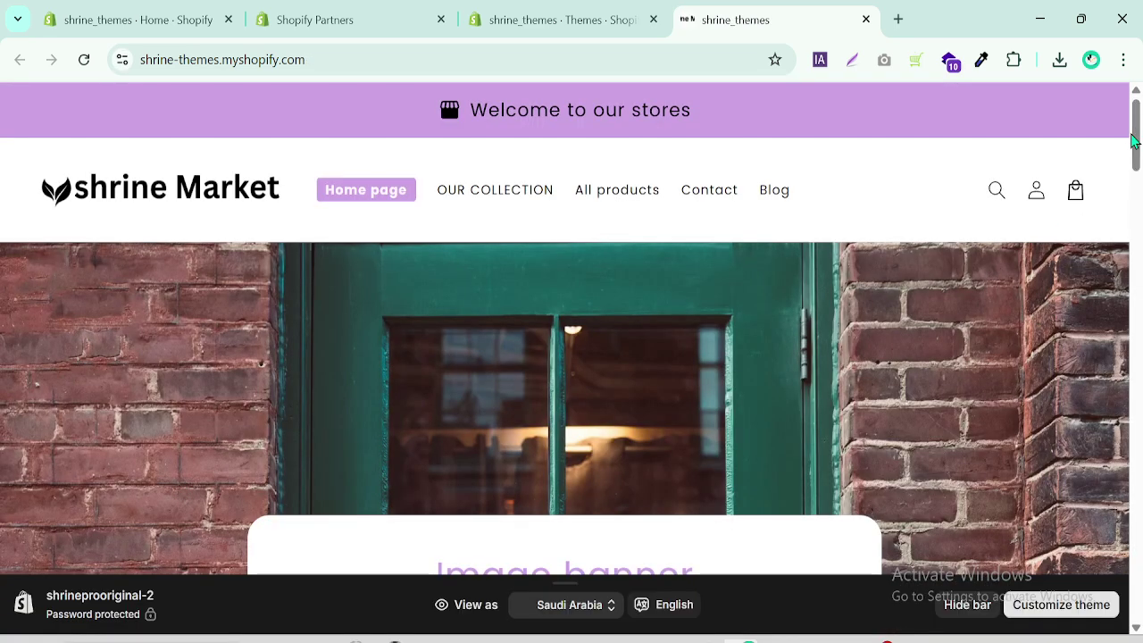
drag(1137, 127, 1140, 256)
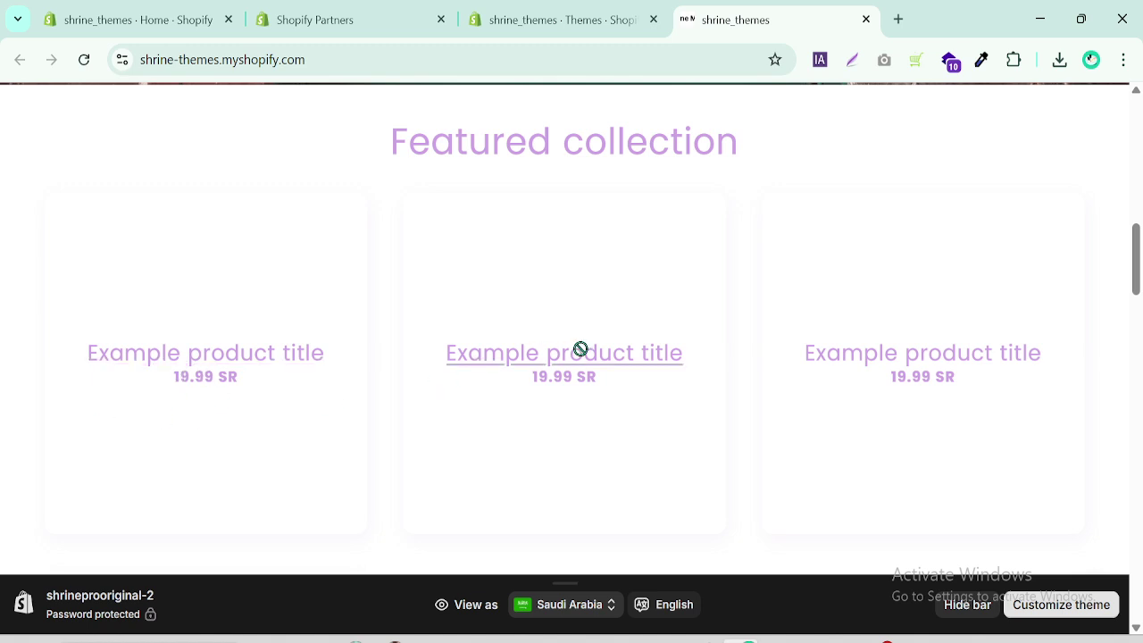
drag(1138, 272, 1137, 178)
click(581, 19)
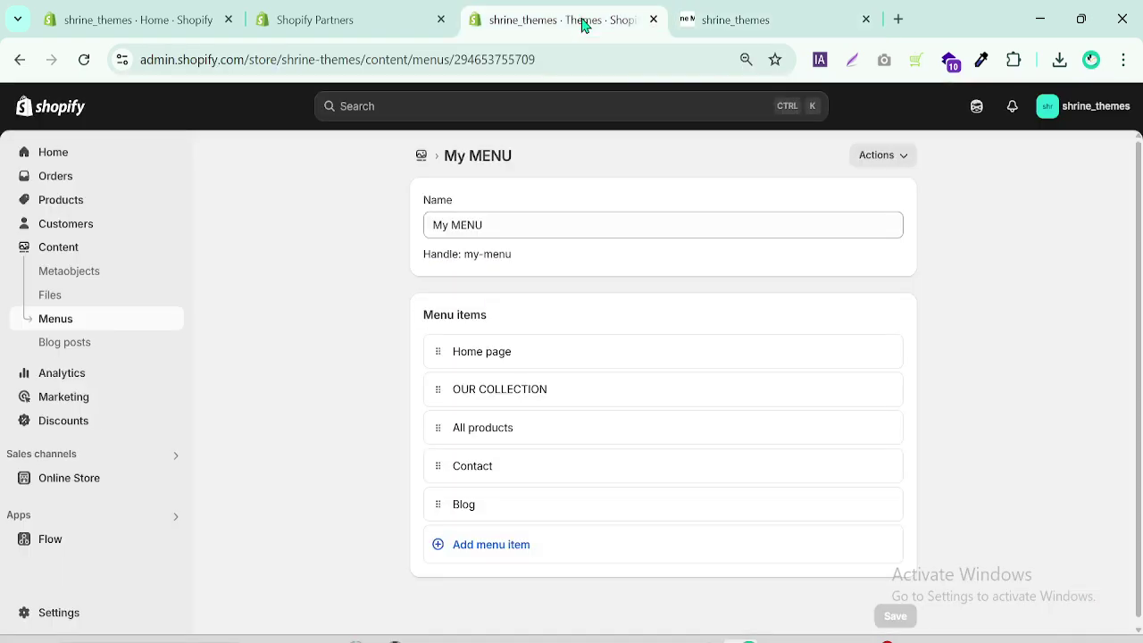
- Start a new online store page titled "About US" and set its visibility to Visible
click(73, 491)
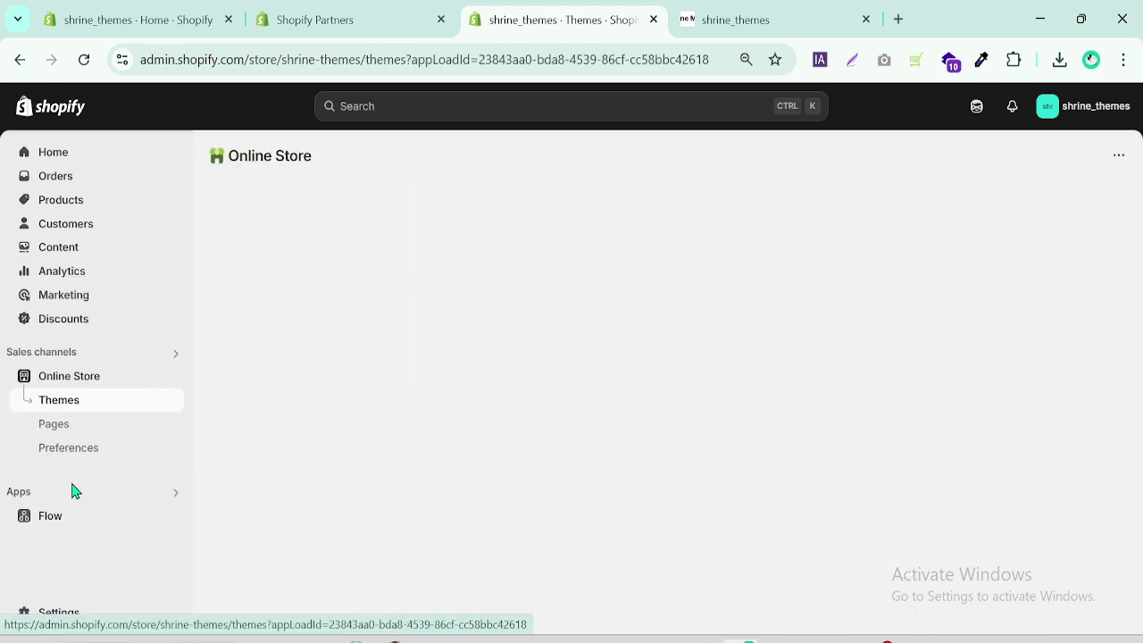
click(70, 437)
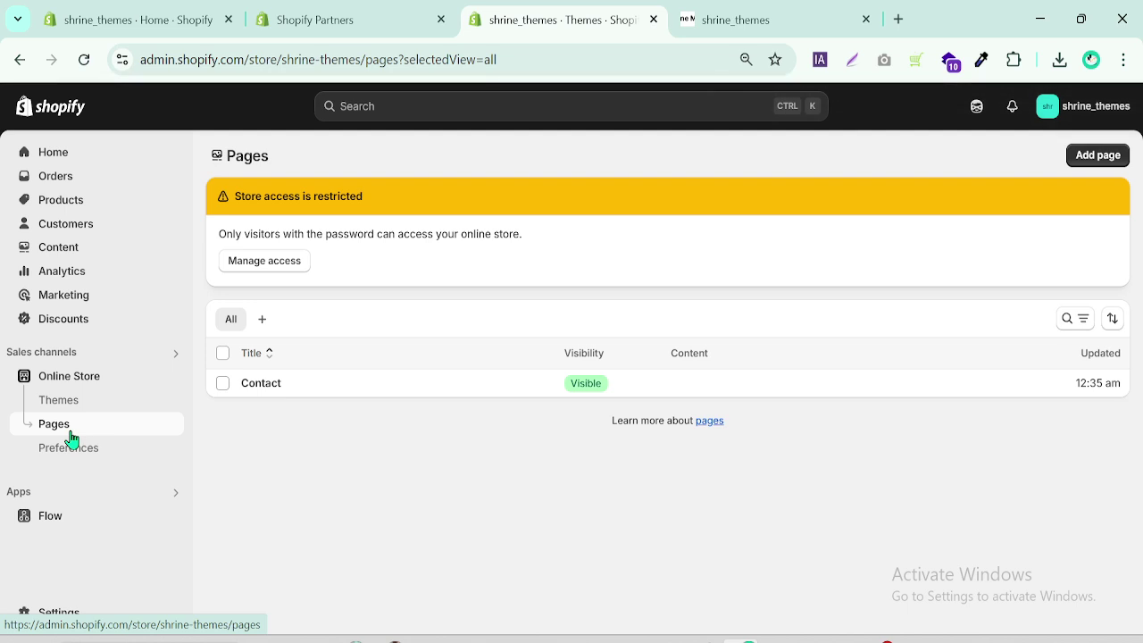
click(1103, 156)
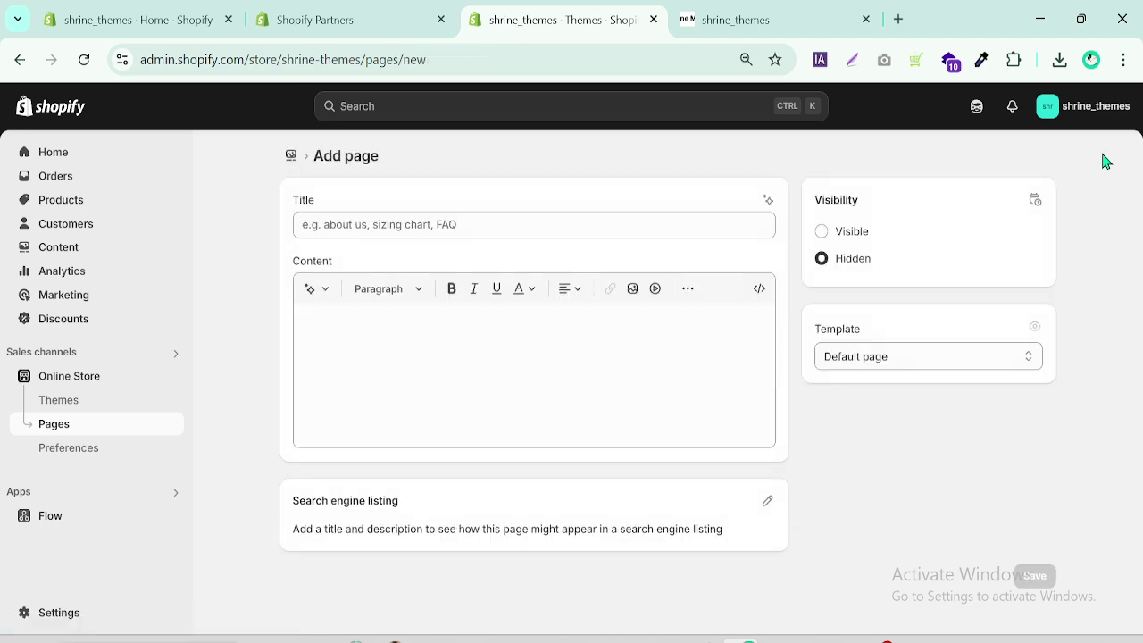
click(371, 225)
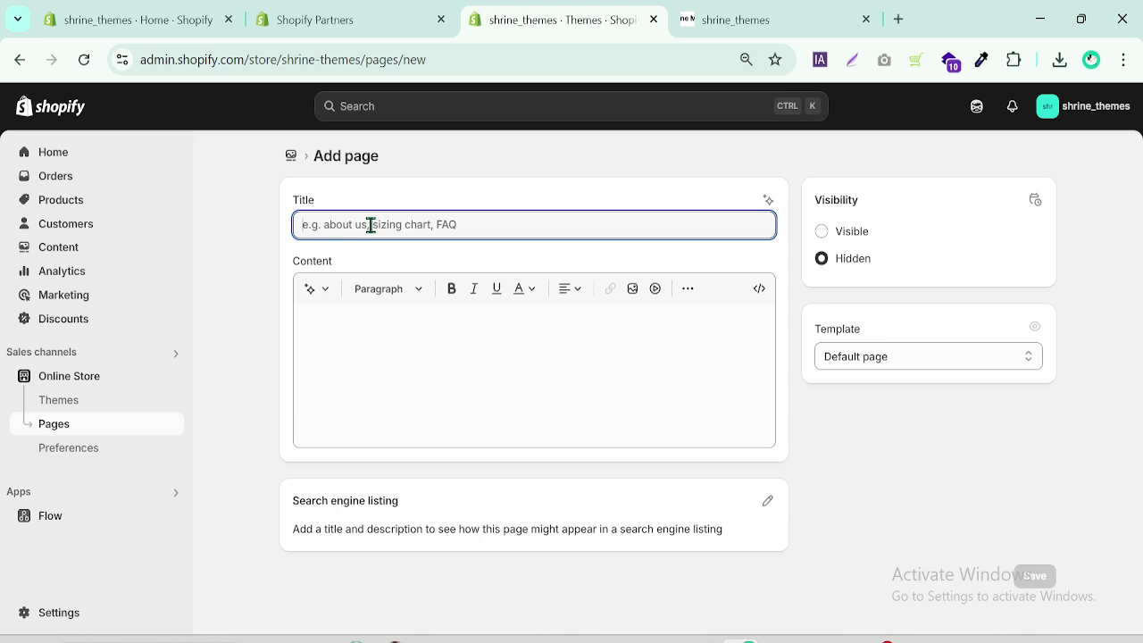
text(About US)
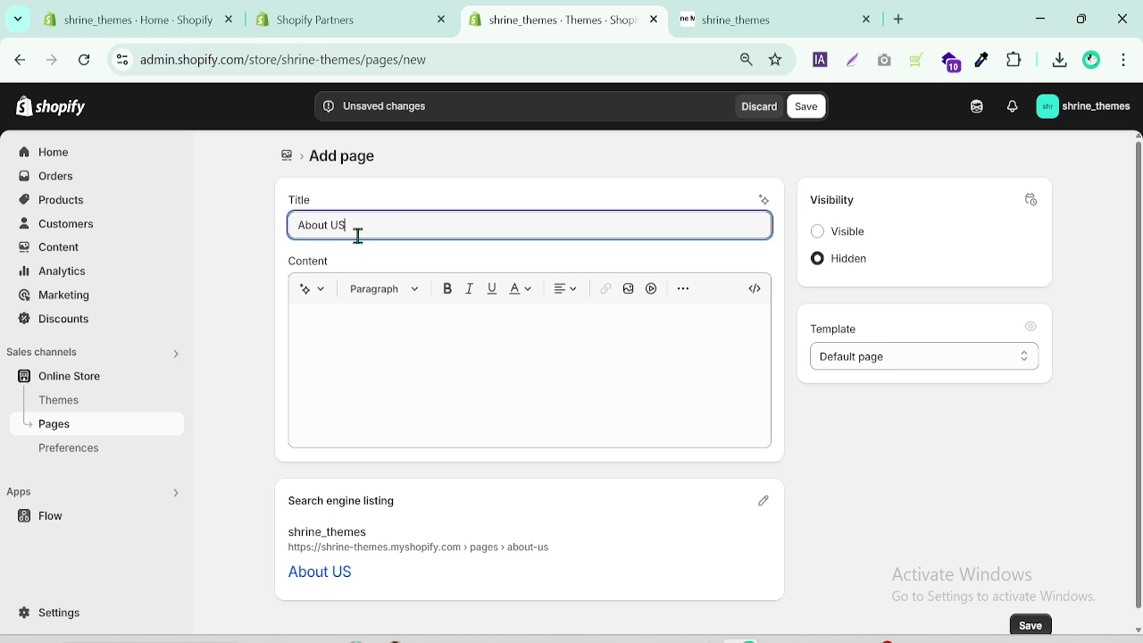
click(358, 337)
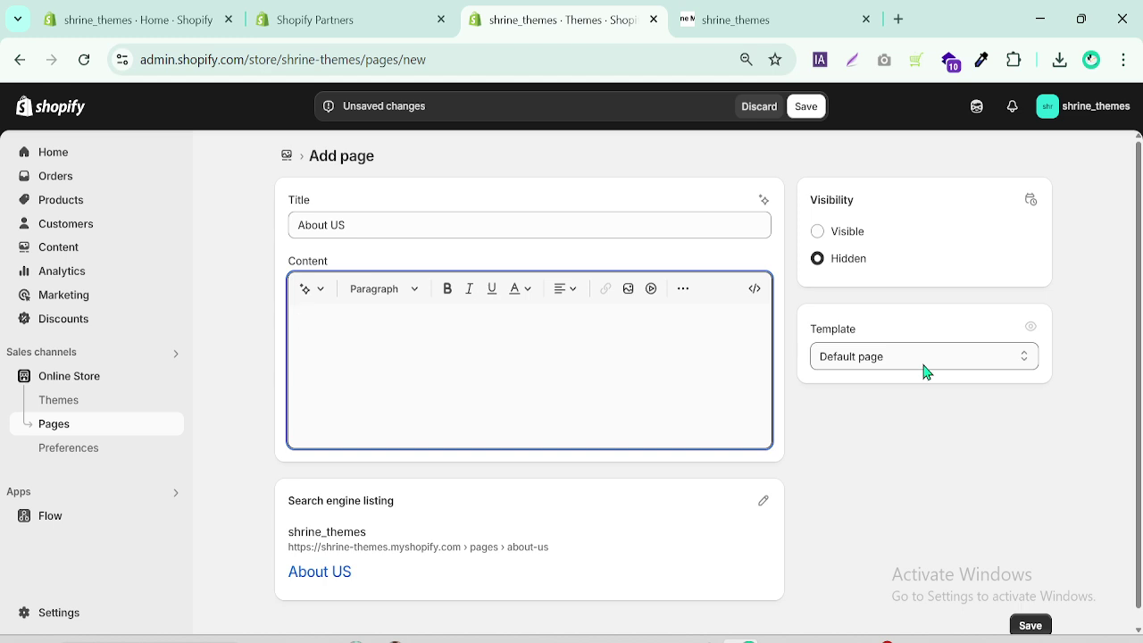
click(819, 235)
- Generate the page's content from the prompt "give me About US some content", keep the text and save the page
click(410, 318)
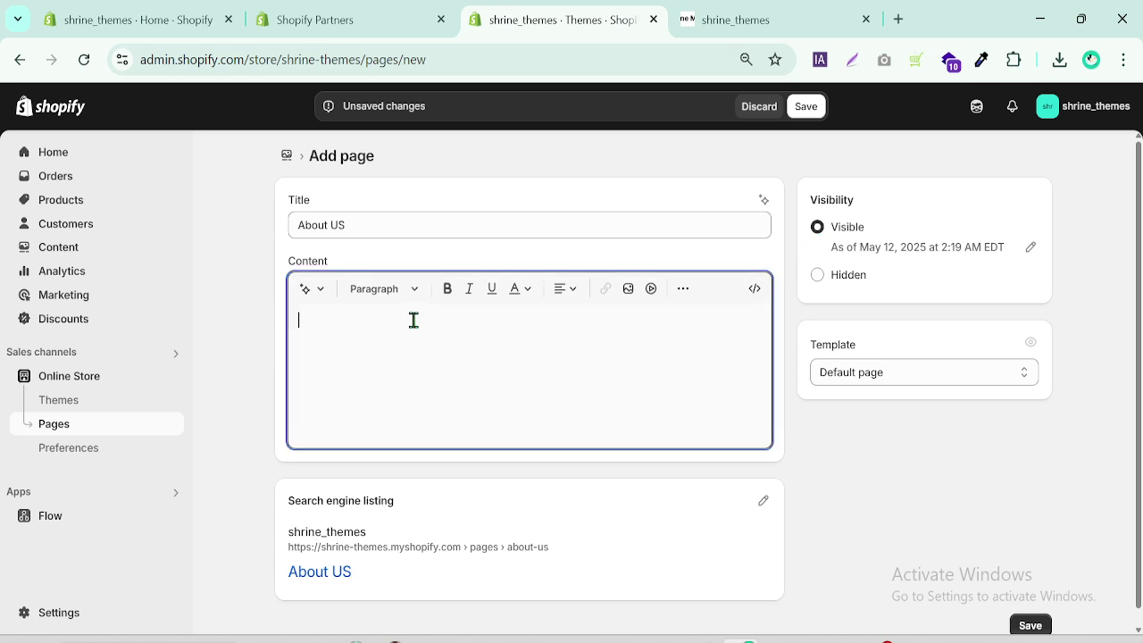
click(309, 287)
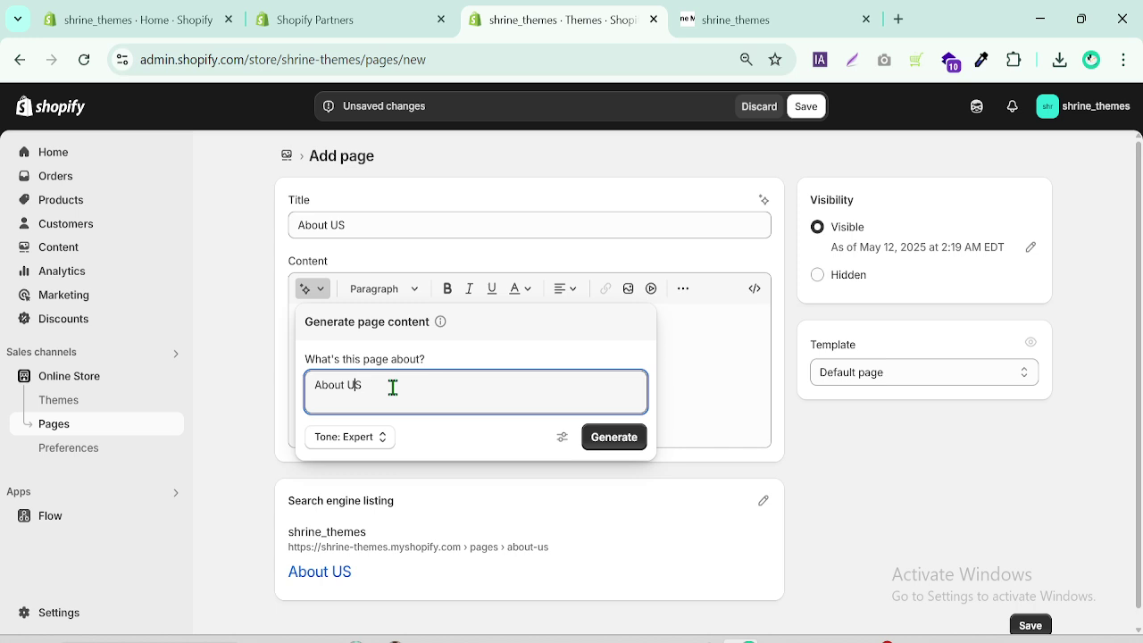
text(give me)
click(613, 437)
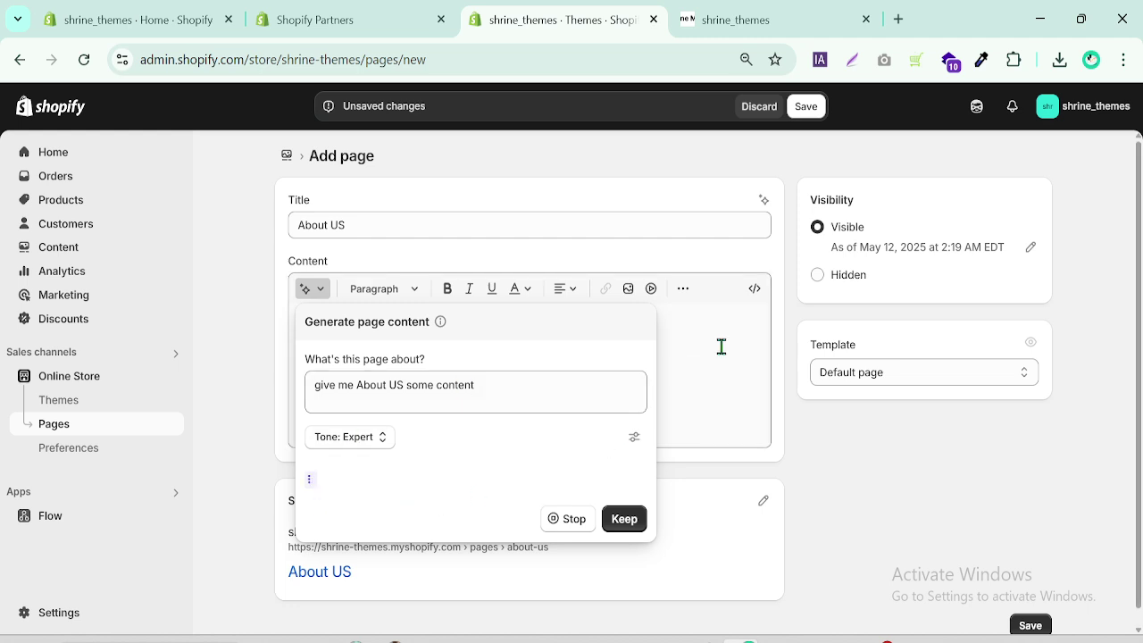
click(626, 581)
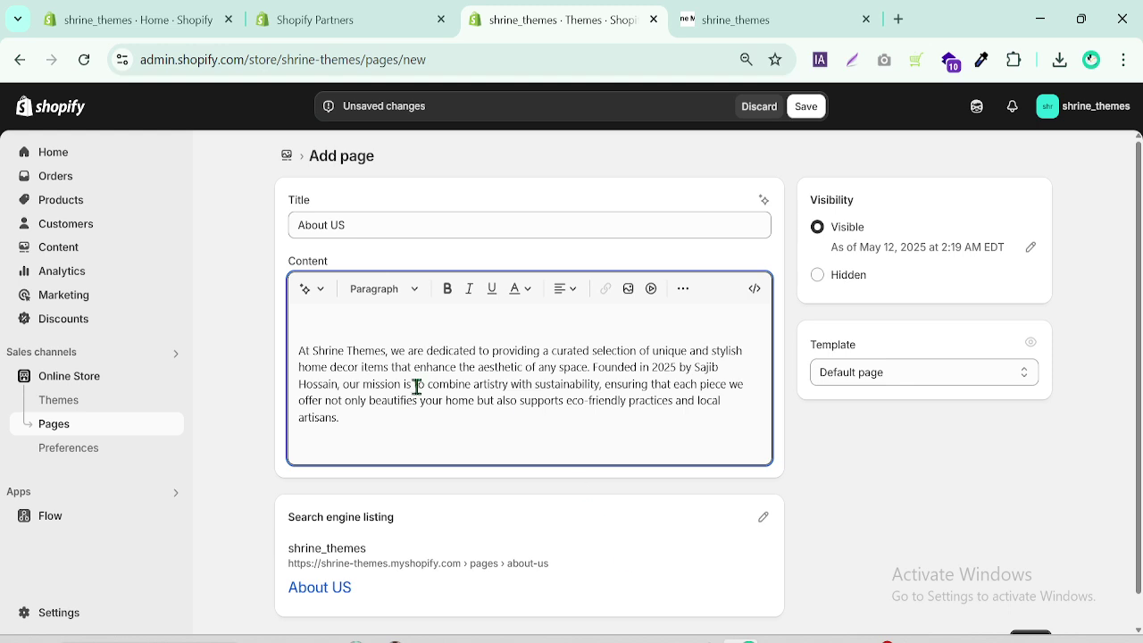
click(805, 107)
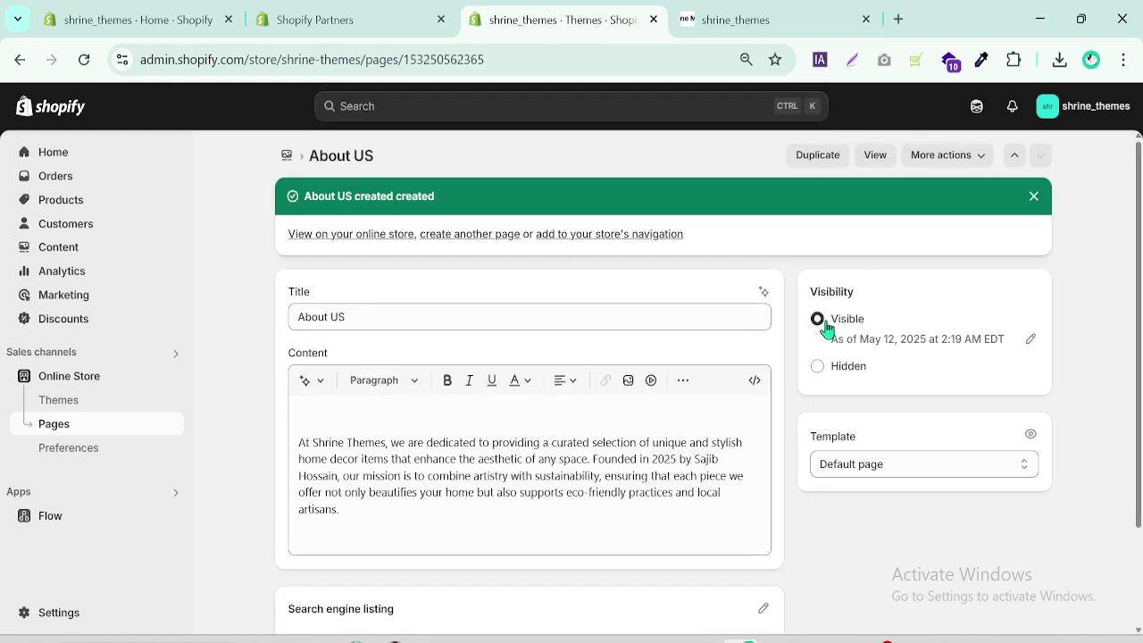
- Reload the storefront's home page to check its header navigation for the About US page, and return to the store admin
click(58, 259)
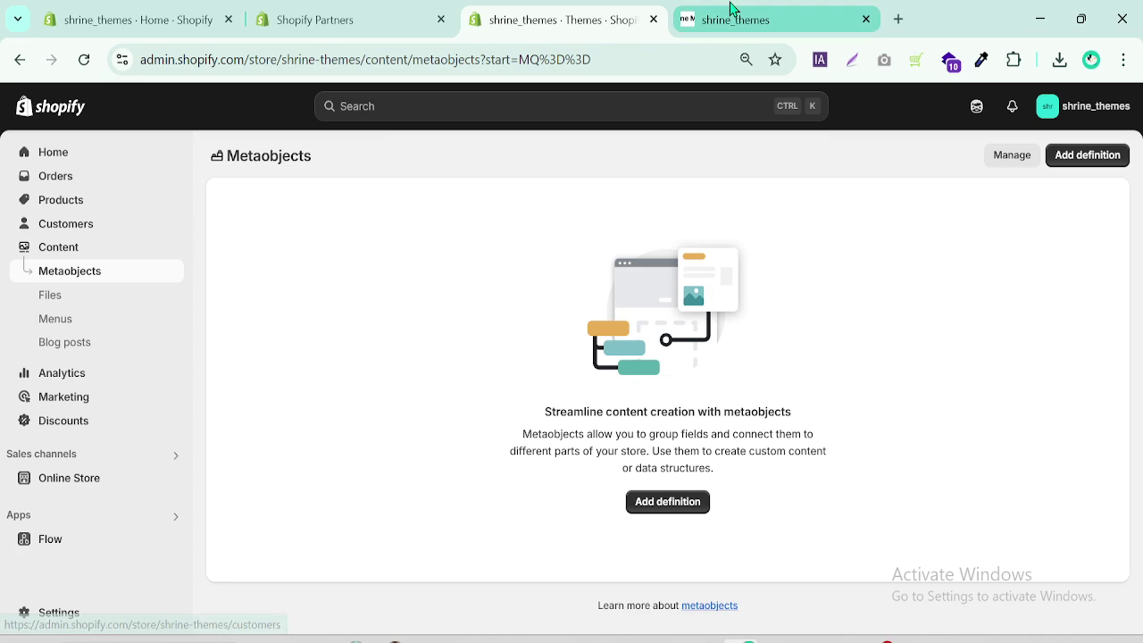
click(692, 20)
scroll(1139, 221, up, 5)
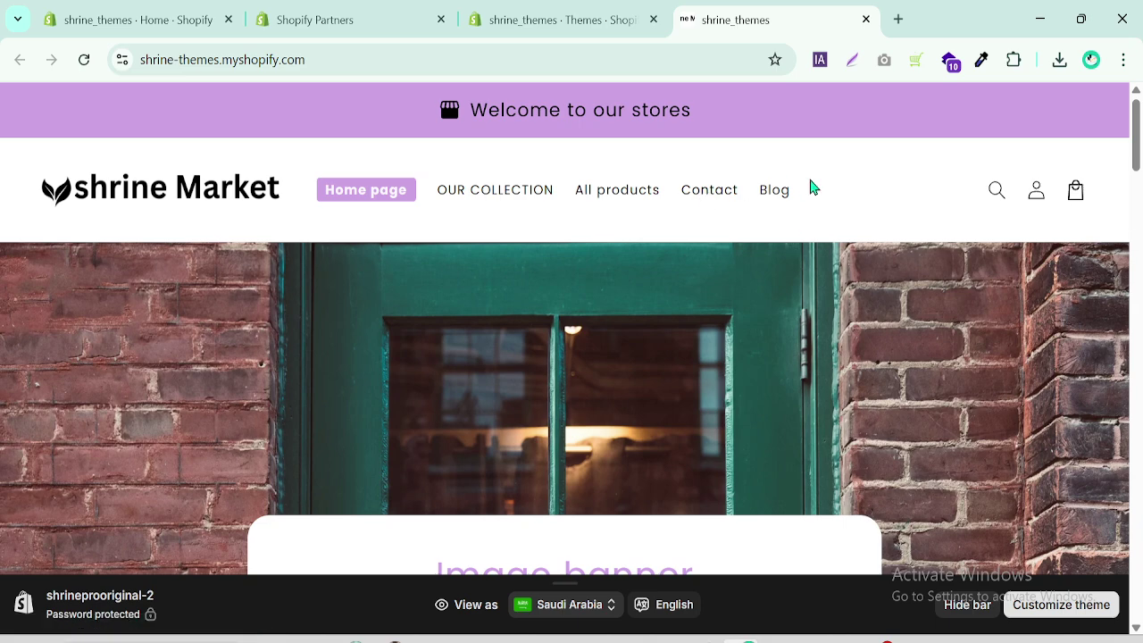
click(85, 60)
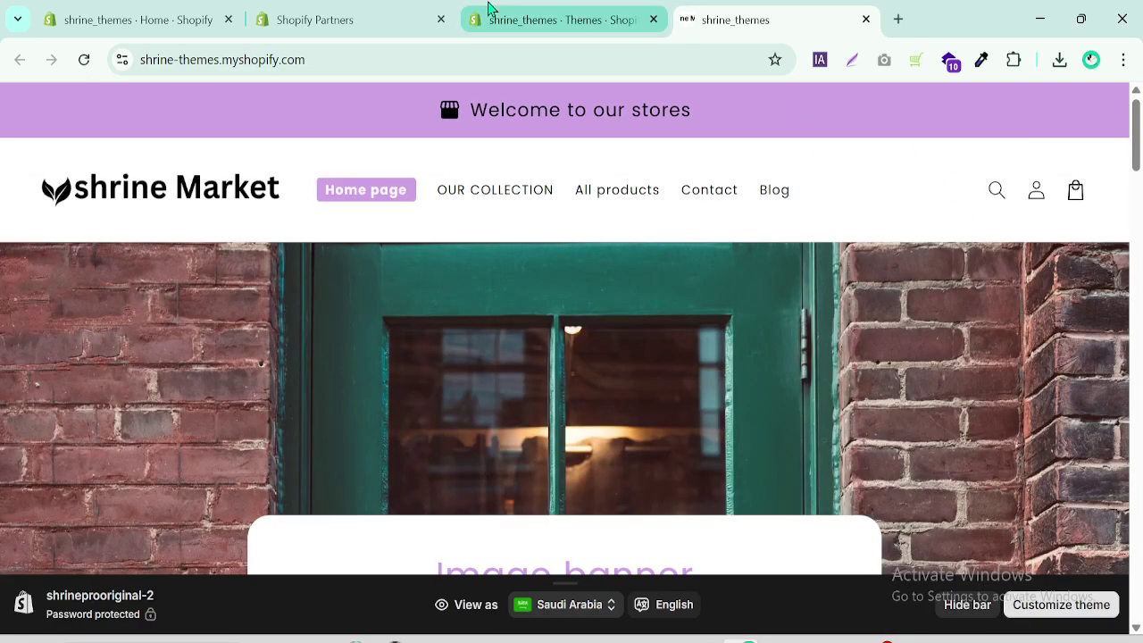
click(489, 18)
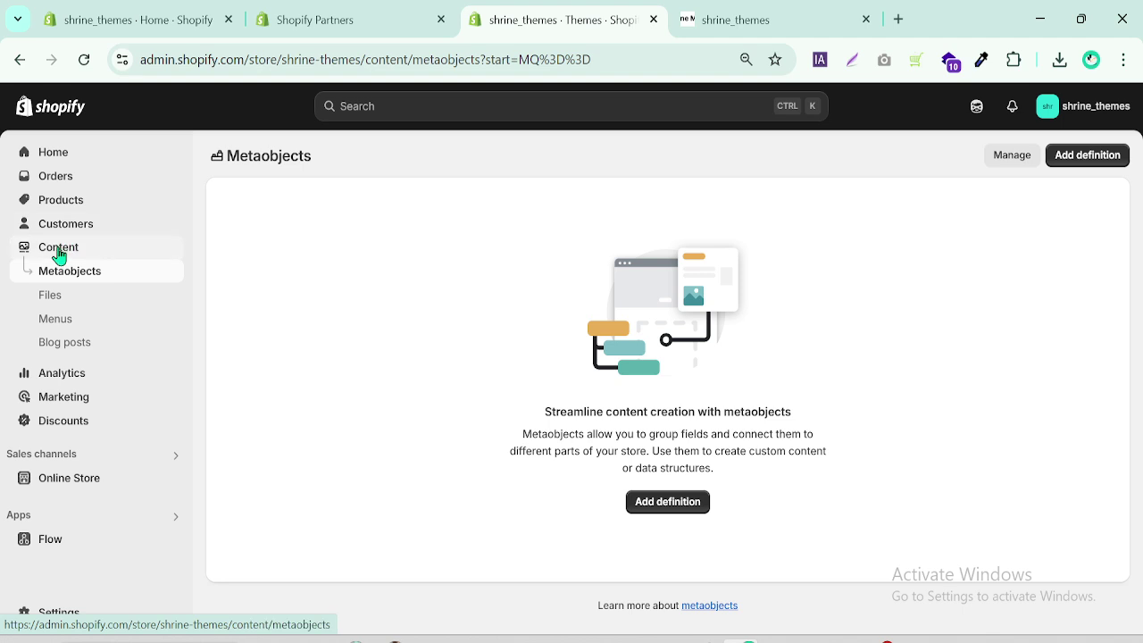
- Add a menu item labelled "About Us" to My MENU, link it to the About US page, and save the menu
click(55, 321)
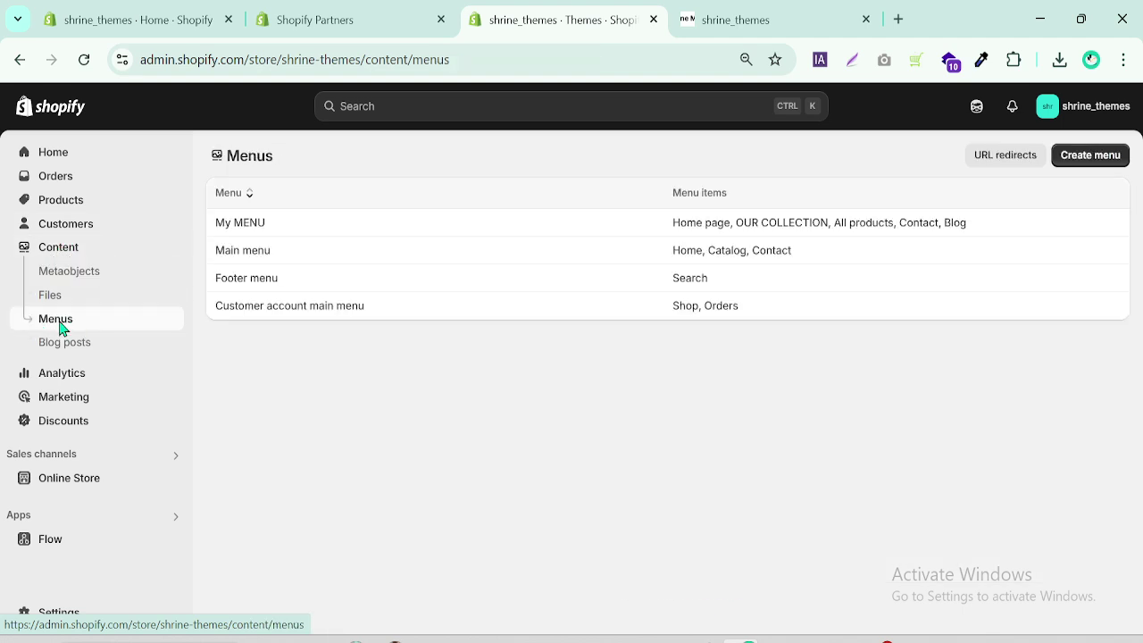
click(227, 233)
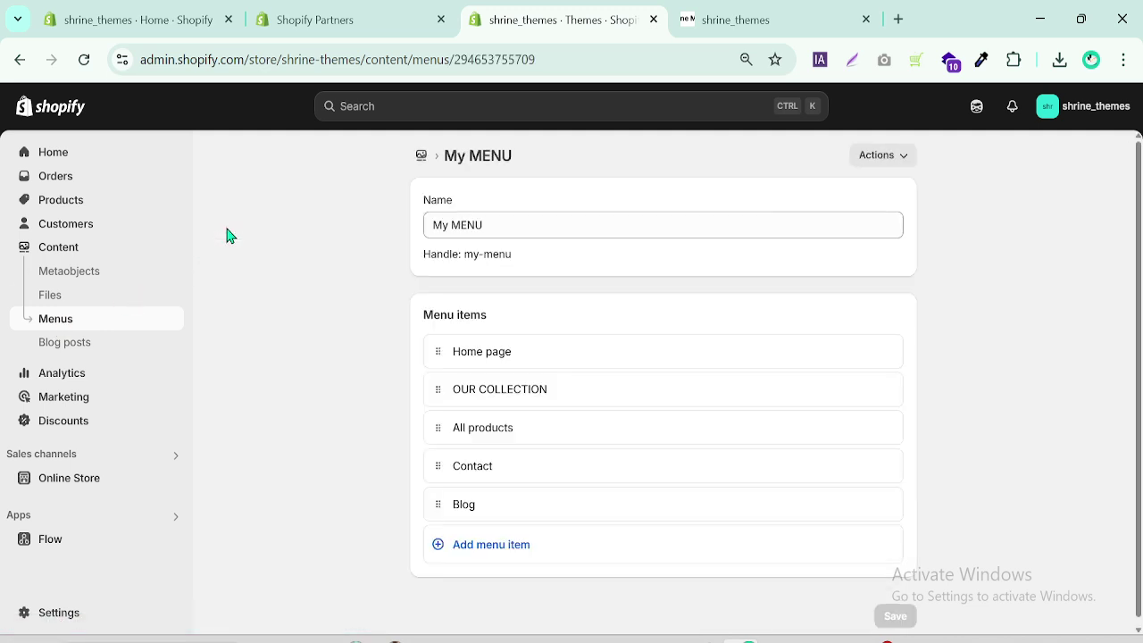
click(488, 546)
click(708, 573)
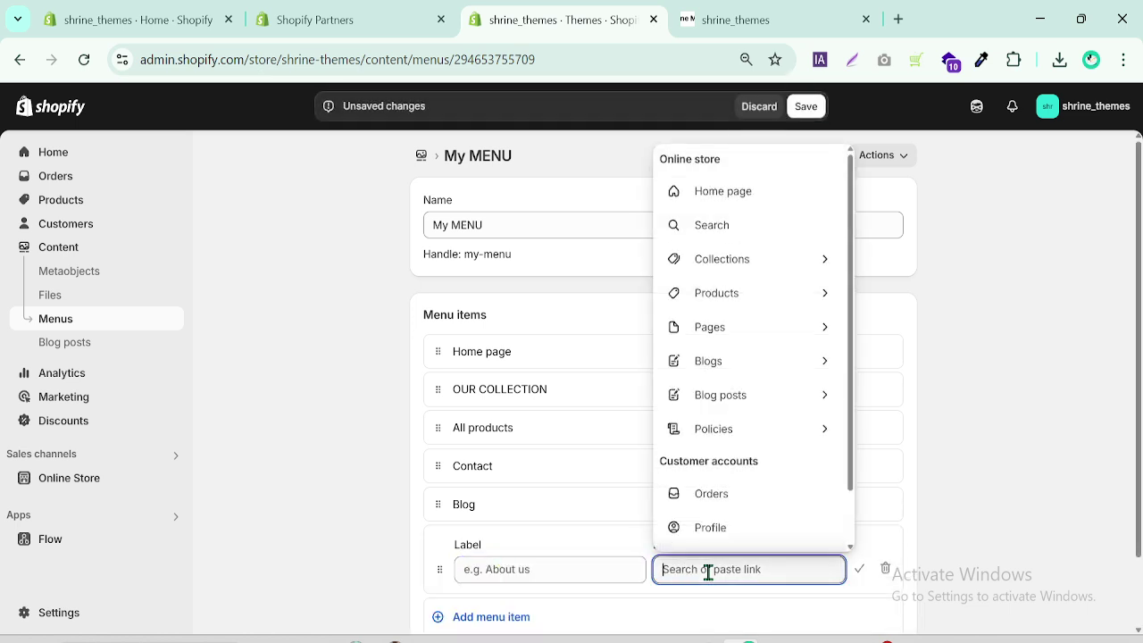
click(732, 327)
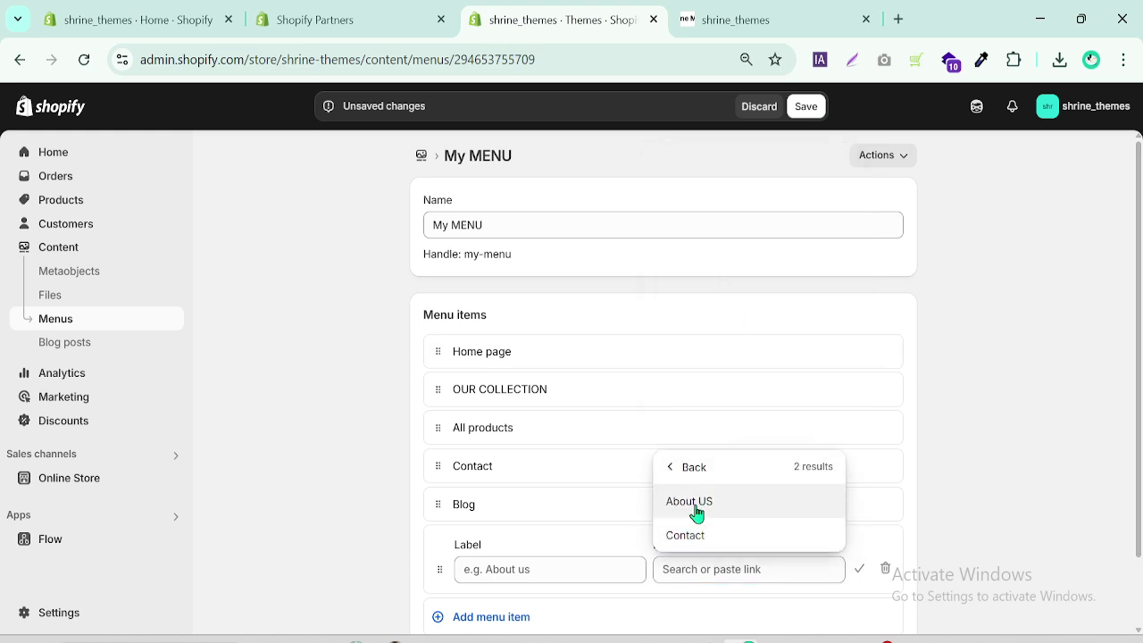
click(692, 505)
click(525, 560)
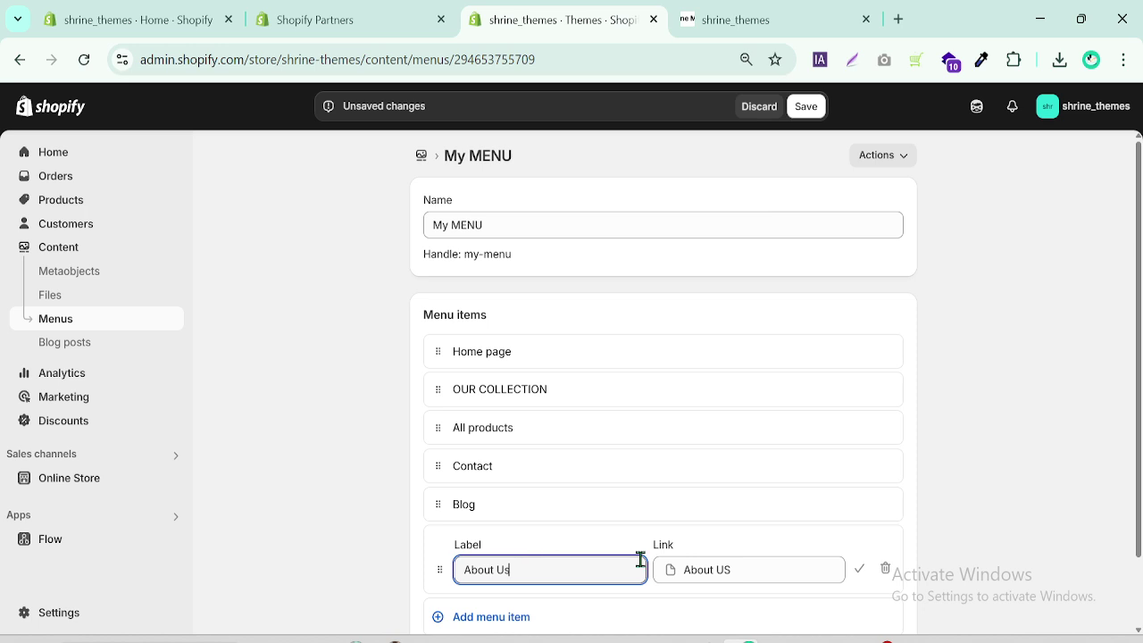
click(859, 569)
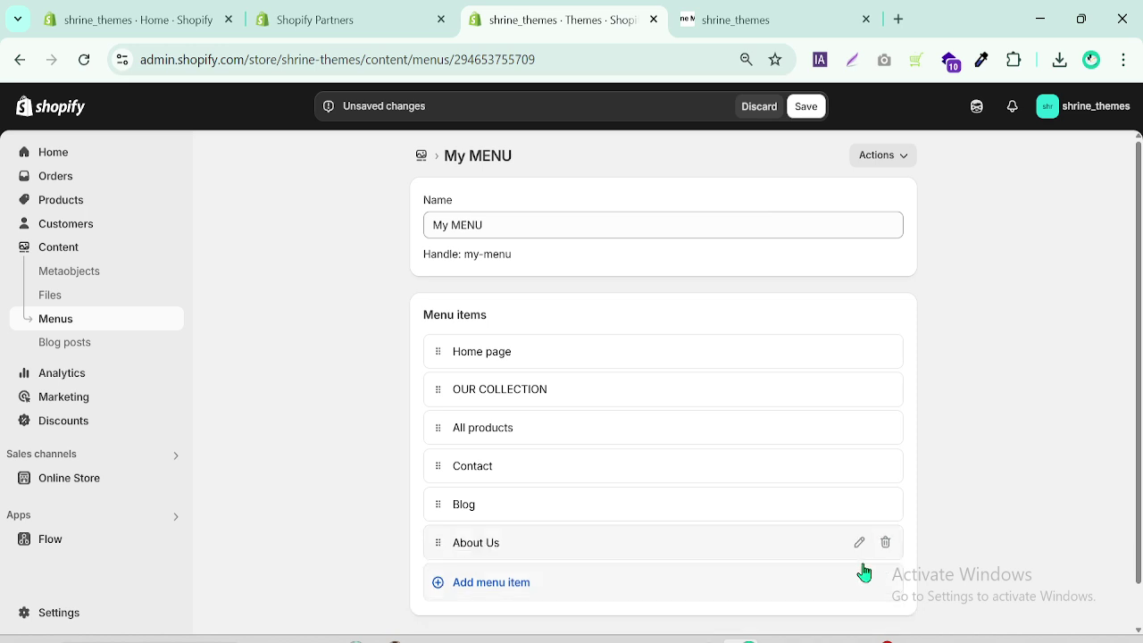
click(808, 108)
- Check the header navigation on the storefront's Blog, Contact, All products and Home pages for the About Us link
click(732, 19)
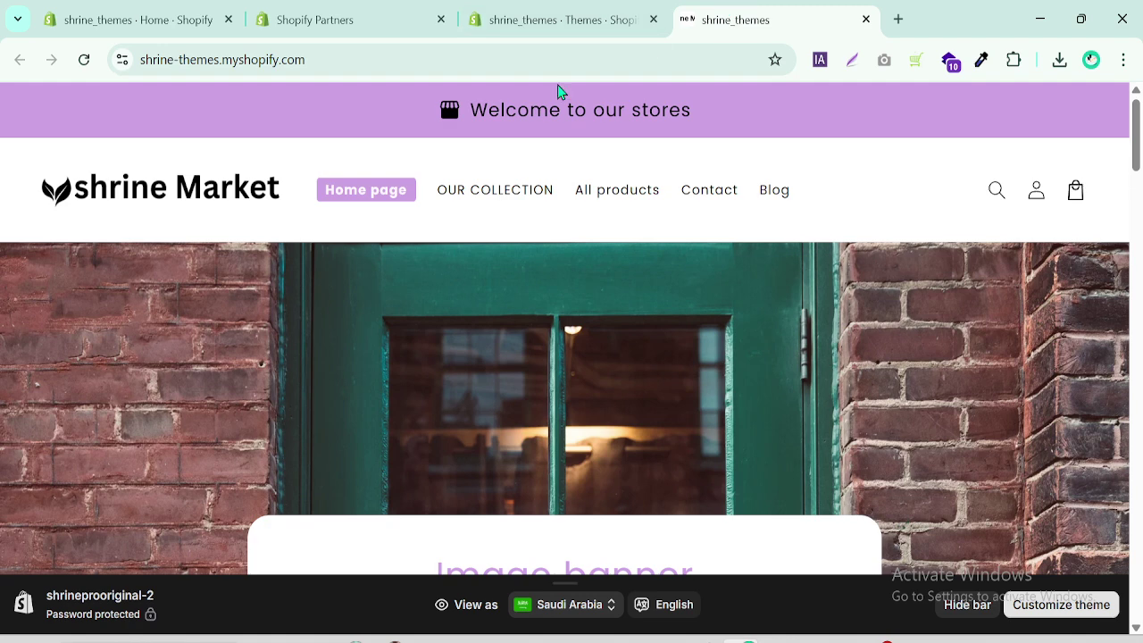
click(775, 198)
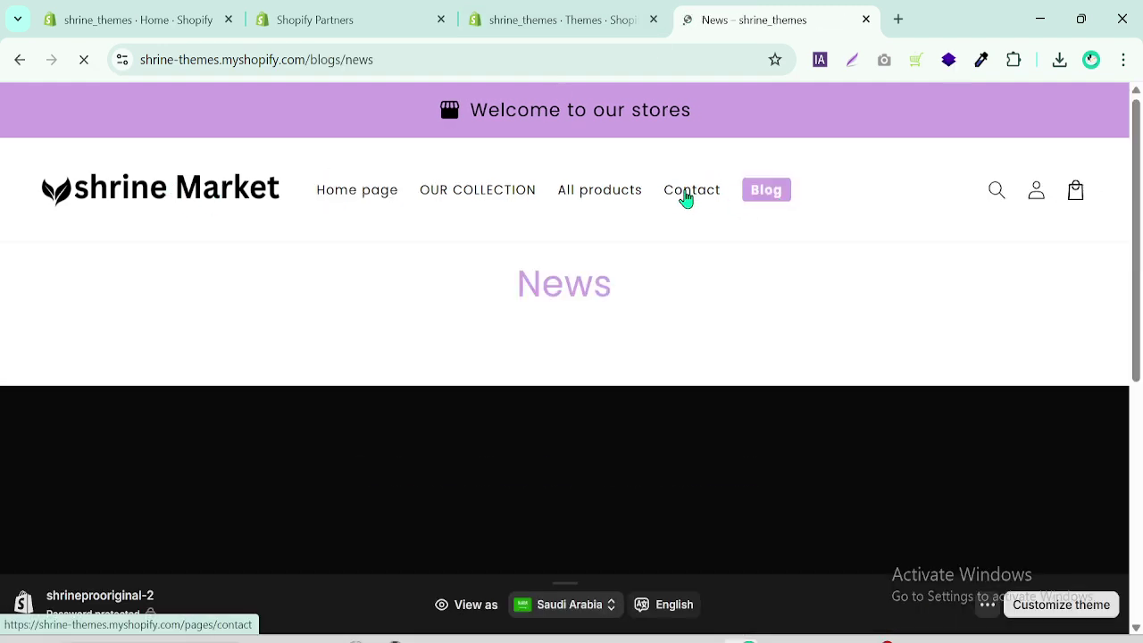
click(686, 196)
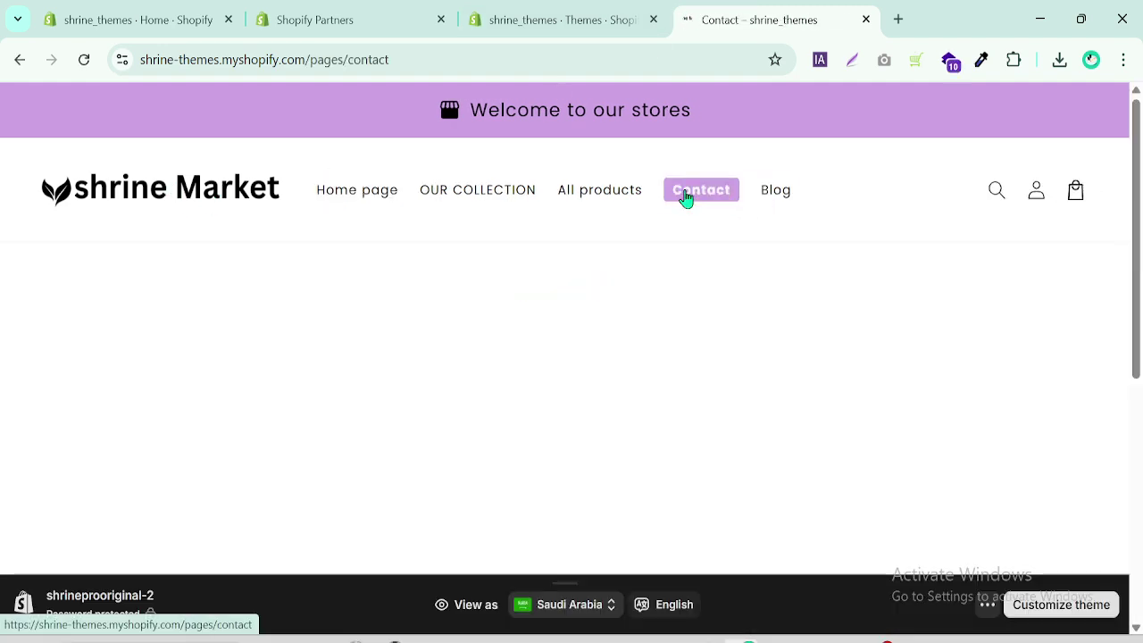
click(612, 198)
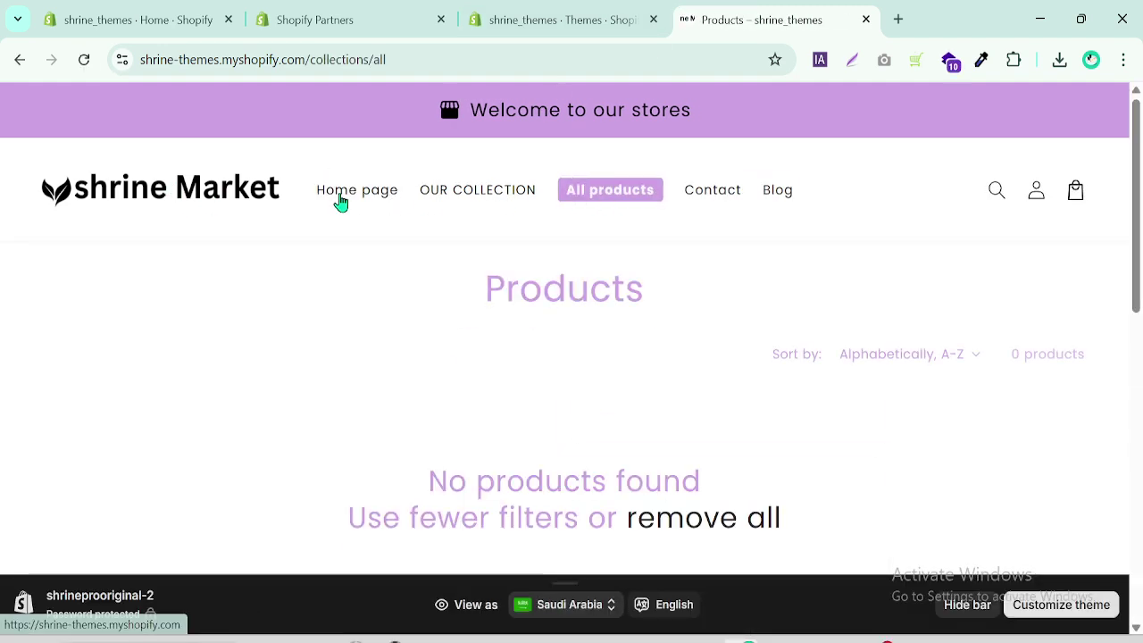
click(341, 198)
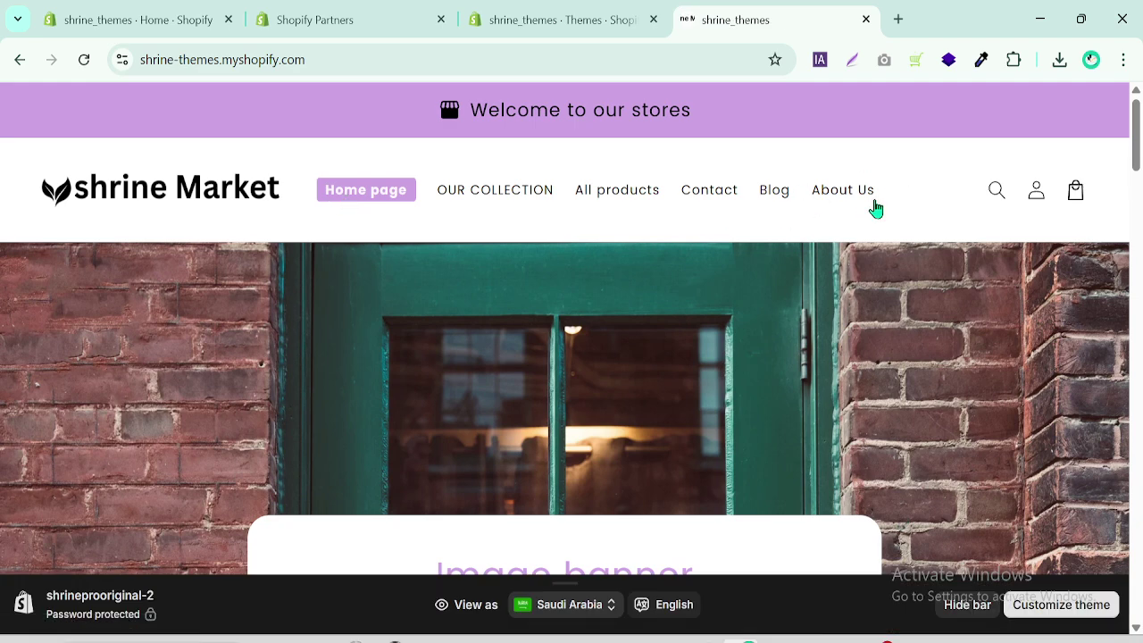
- Close the Shopify Partners page and return to the store admin
click(291, 11)
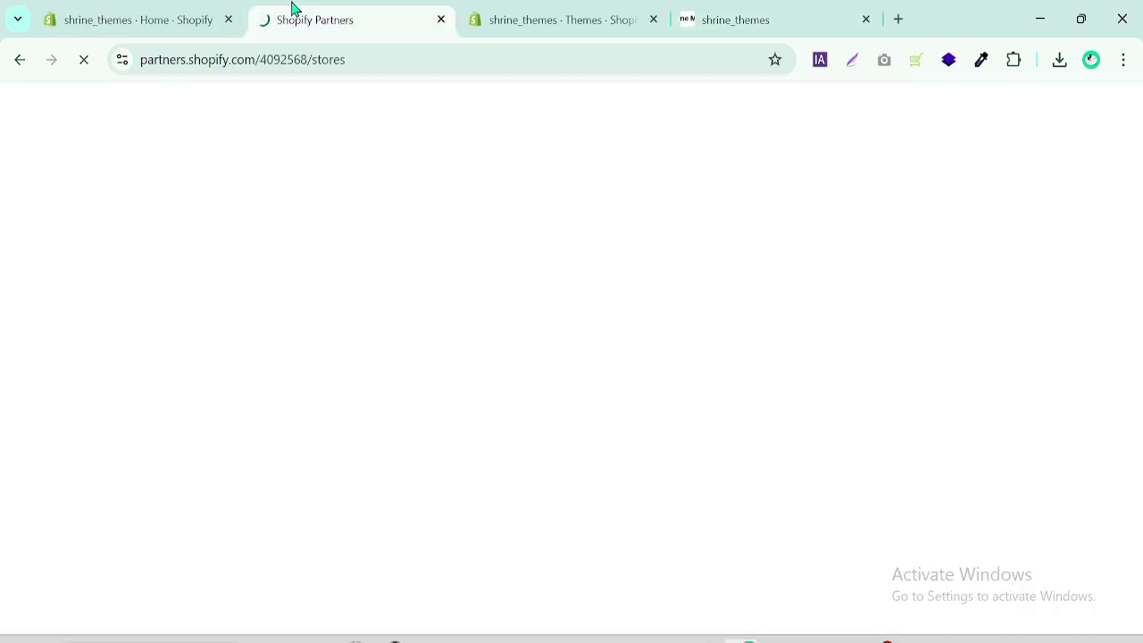
click(524, 13)
click(441, 18)
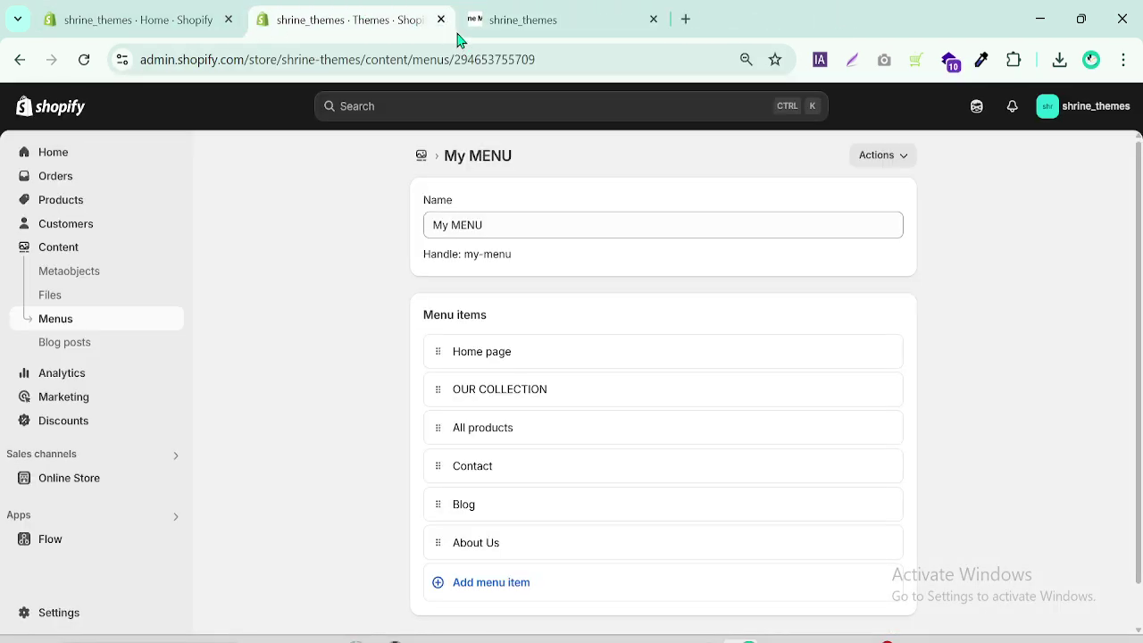
- Examine the placeholder products in the storefront's Featured collection, and return to the store admin
click(522, 25)
drag(1136, 172, 1136, 293)
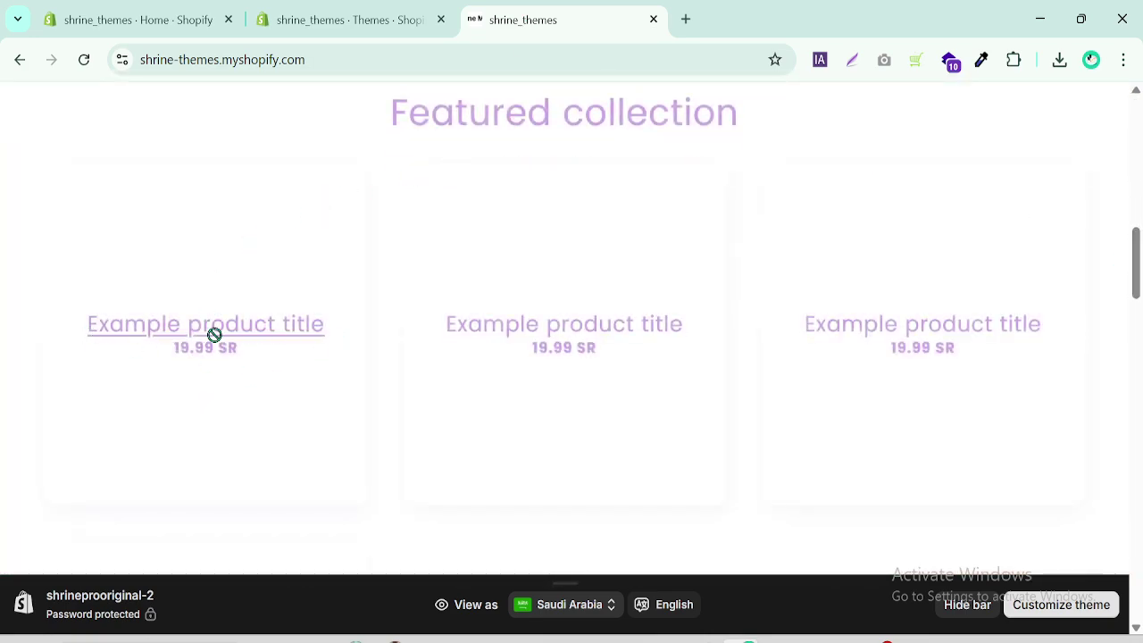
click(377, 12)
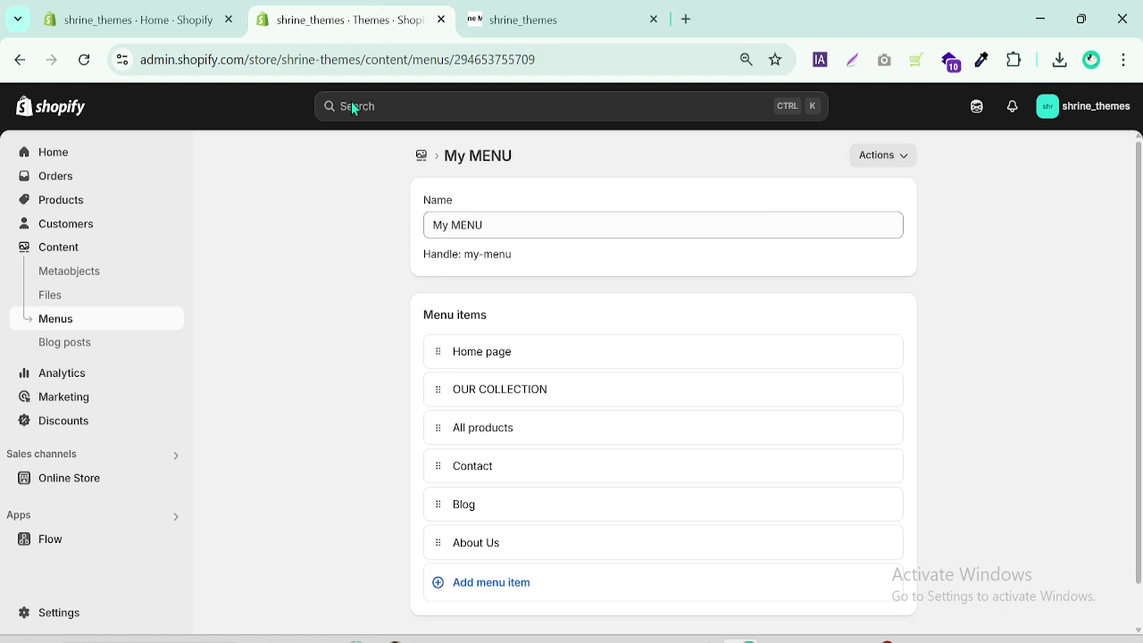
- Start a new product in the store's product list and title it "My Product 1"
click(50, 209)
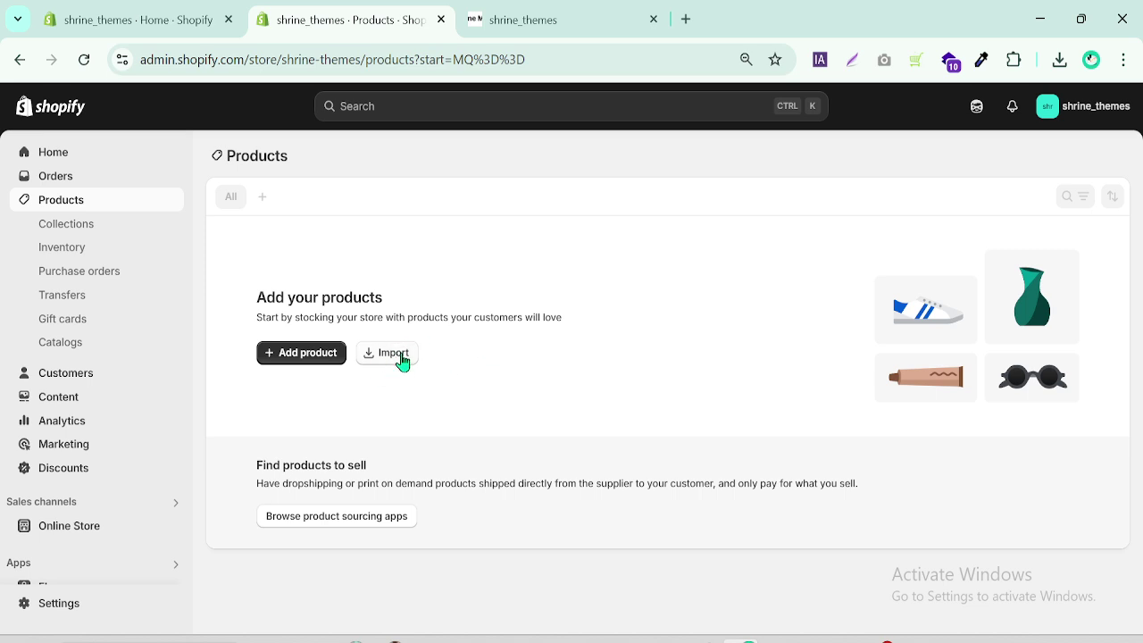
click(286, 357)
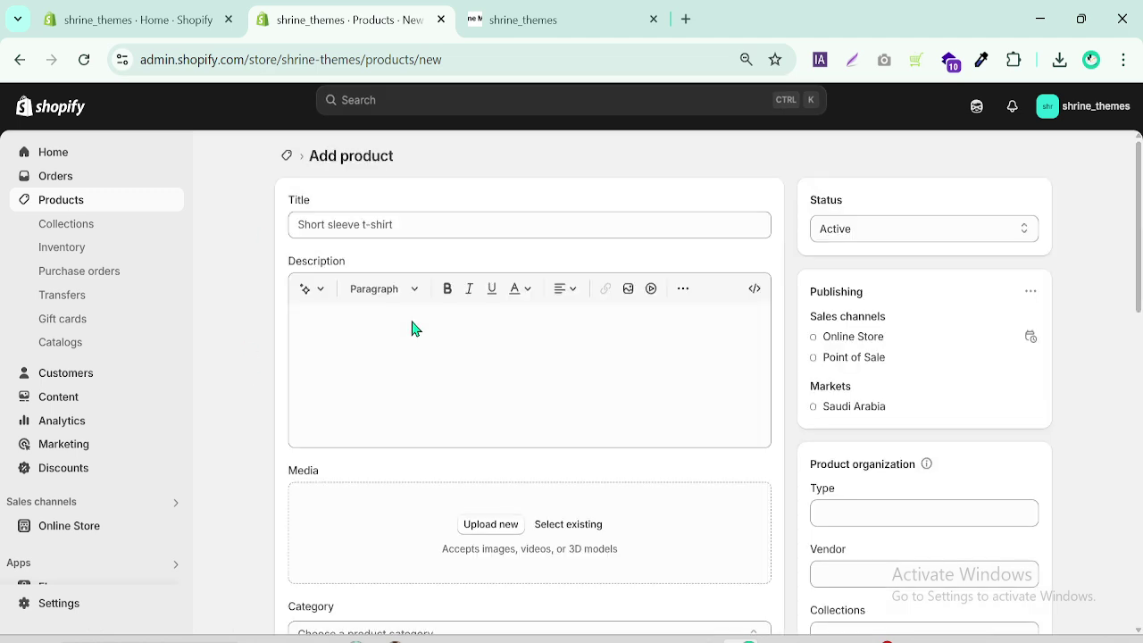
click(361, 229)
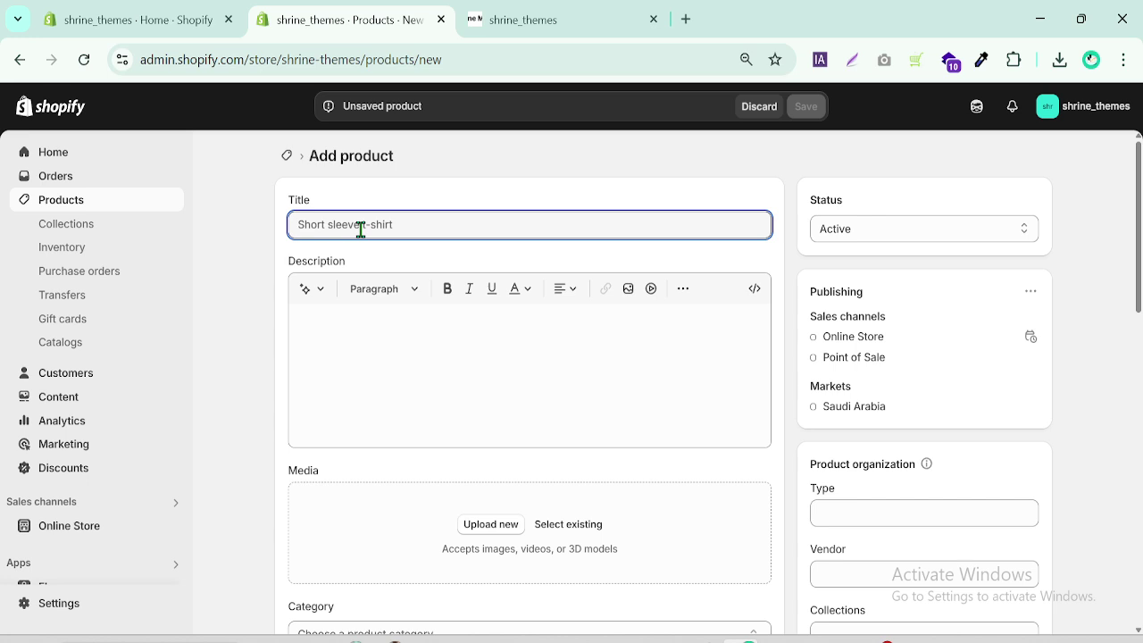
text(My Product 1)
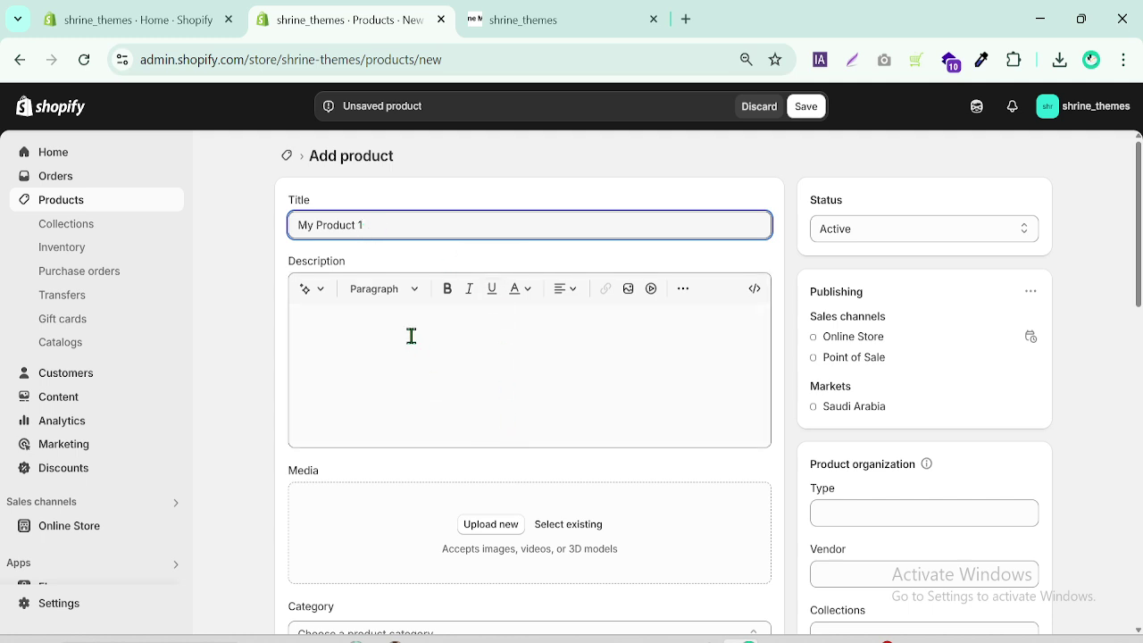
click(411, 336)
click(306, 293)
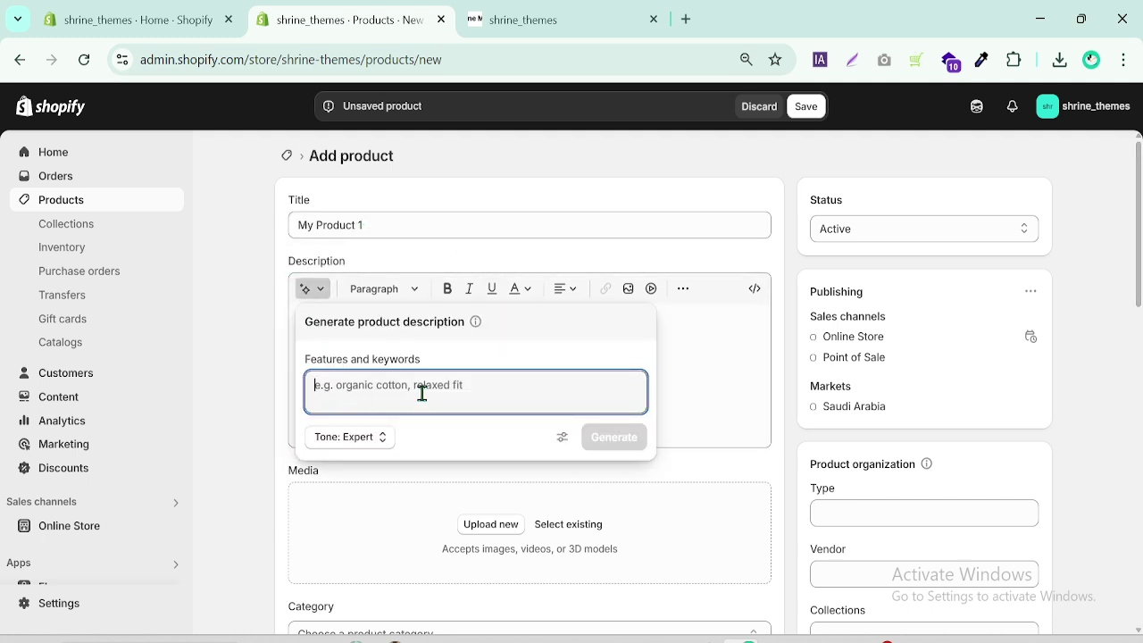
click(722, 362)
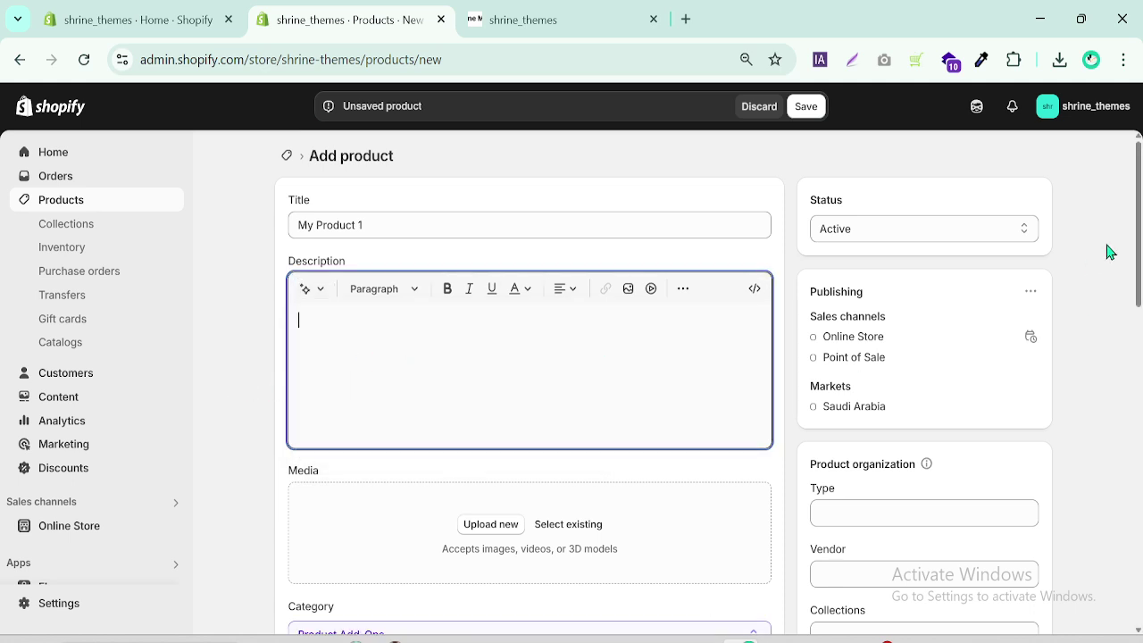
- Add the existing Untitled_design PNG from the store's files to the product's media
drag(1135, 231, 1135, 253)
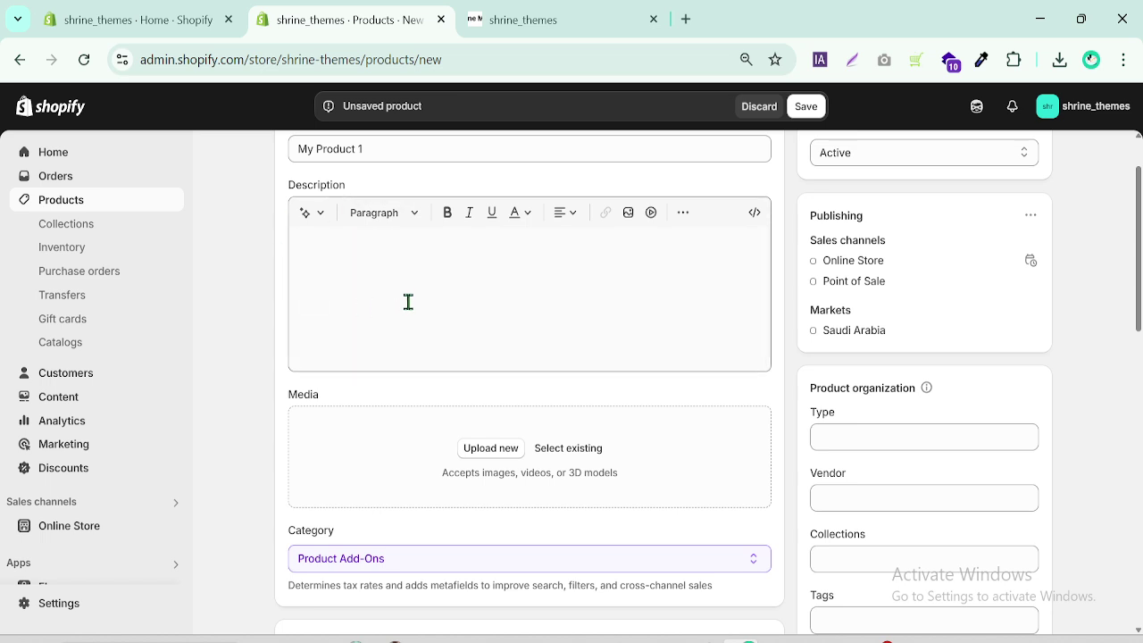
drag(290, 393, 387, 401)
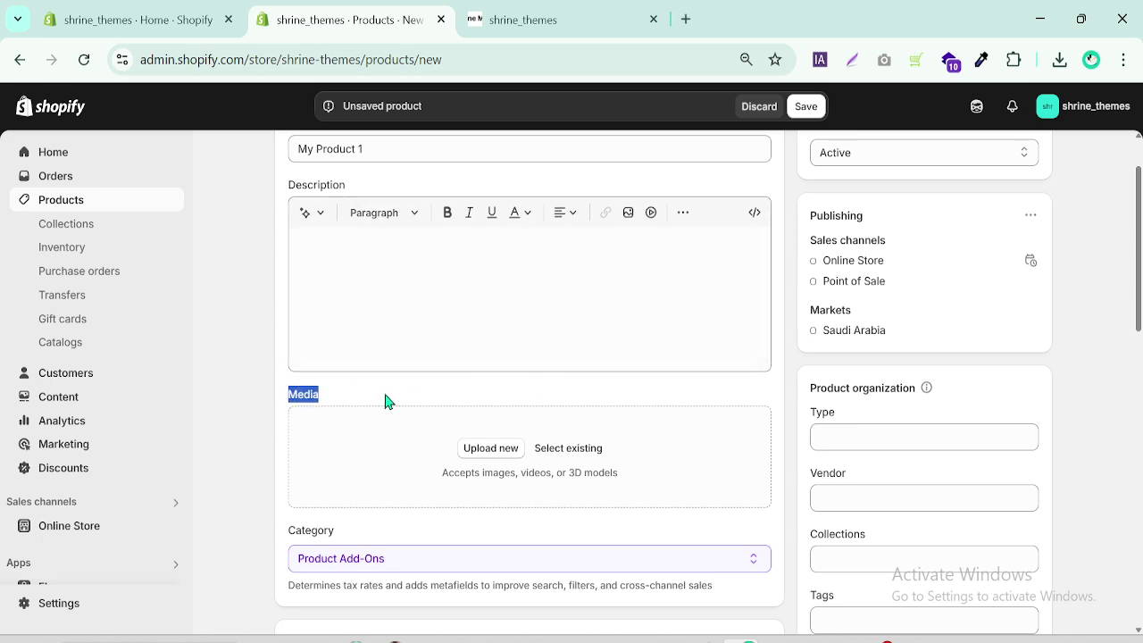
click(563, 399)
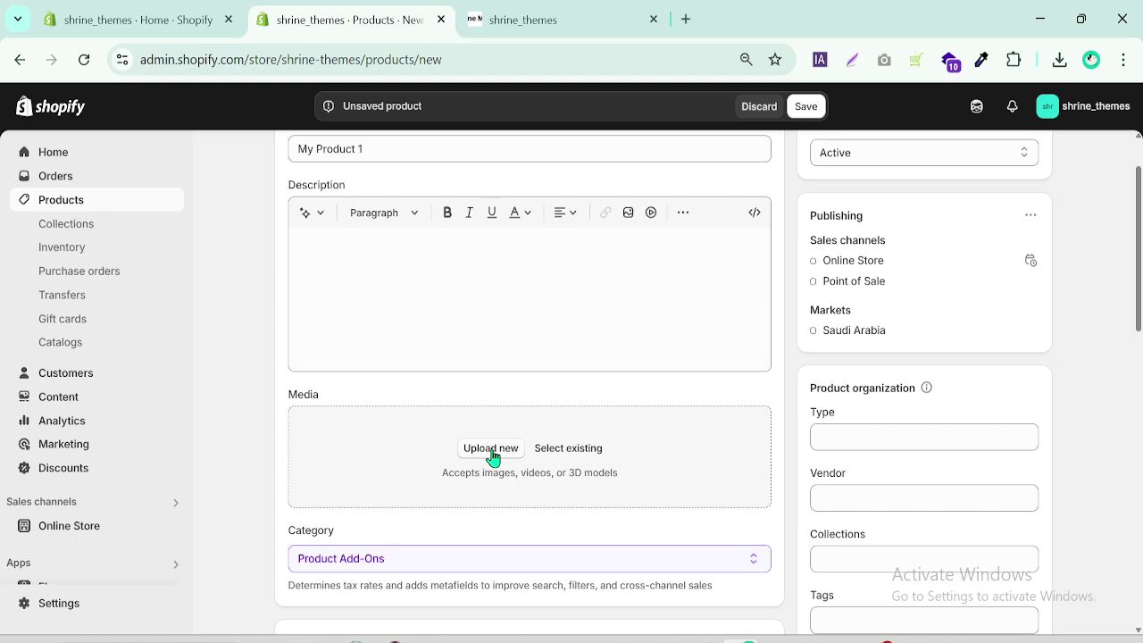
click(569, 454)
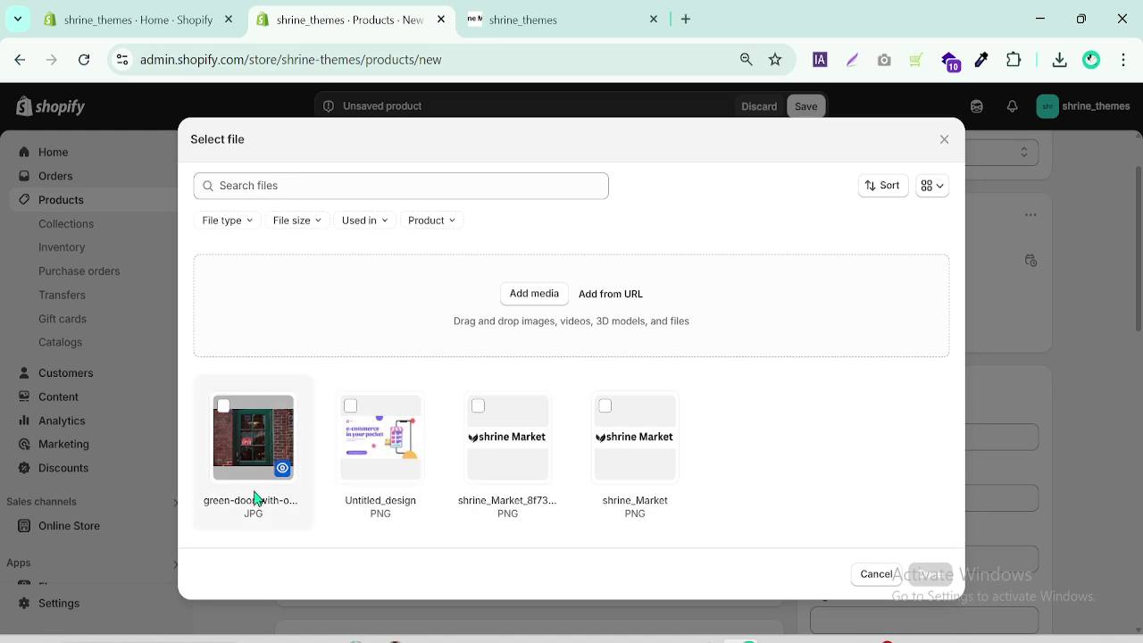
click(353, 418)
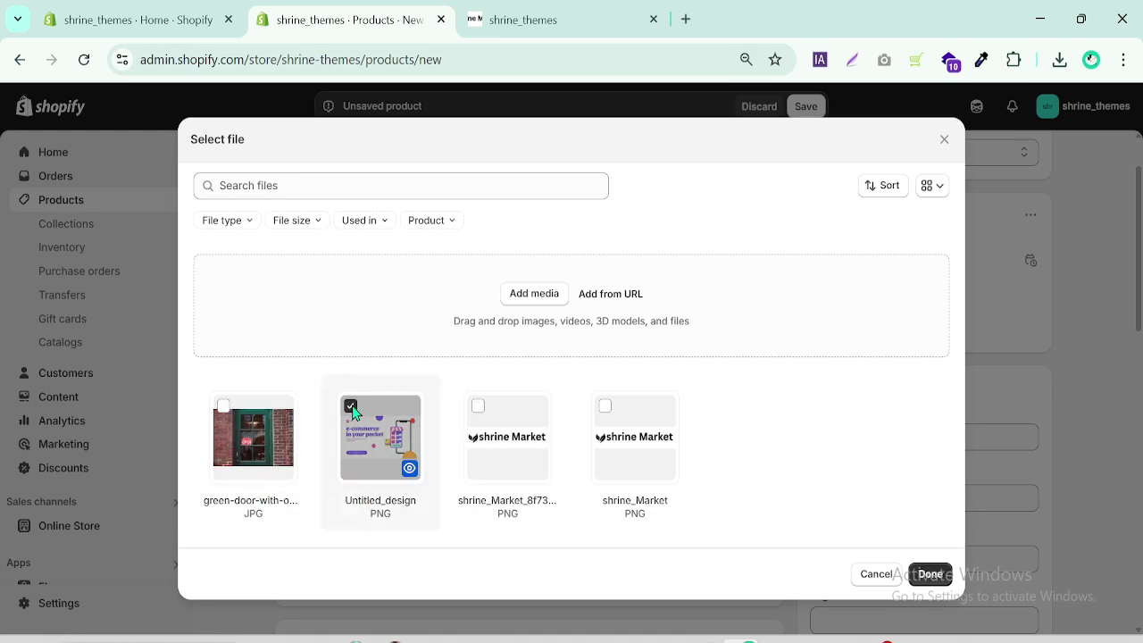
click(924, 577)
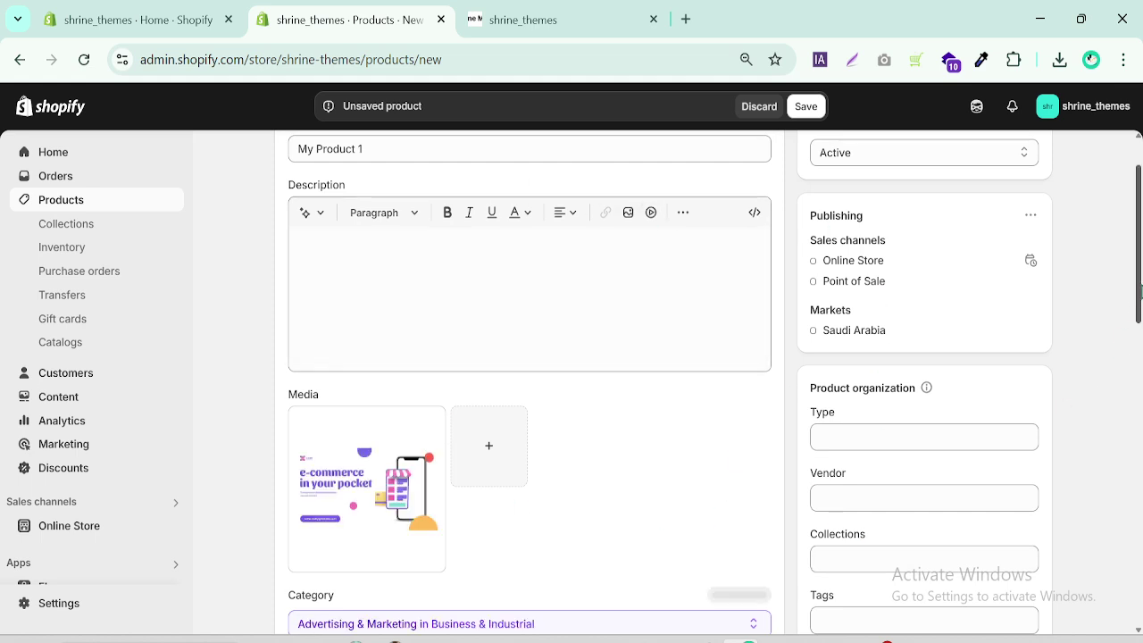
scroll(837, 226, up, 1)
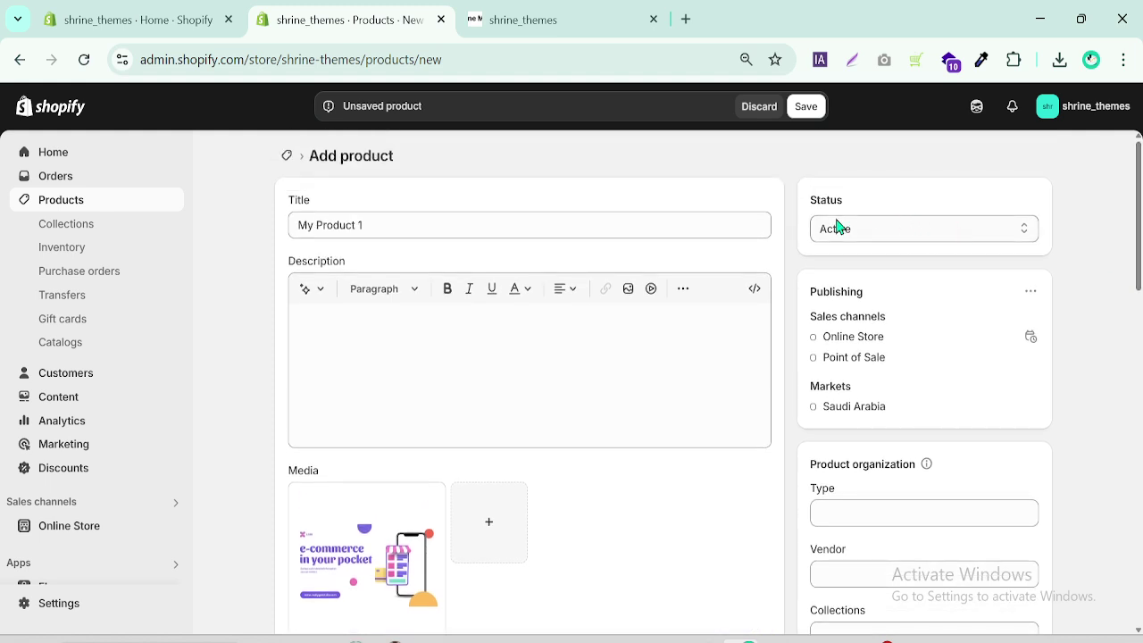
scroll(905, 260, down, 1)
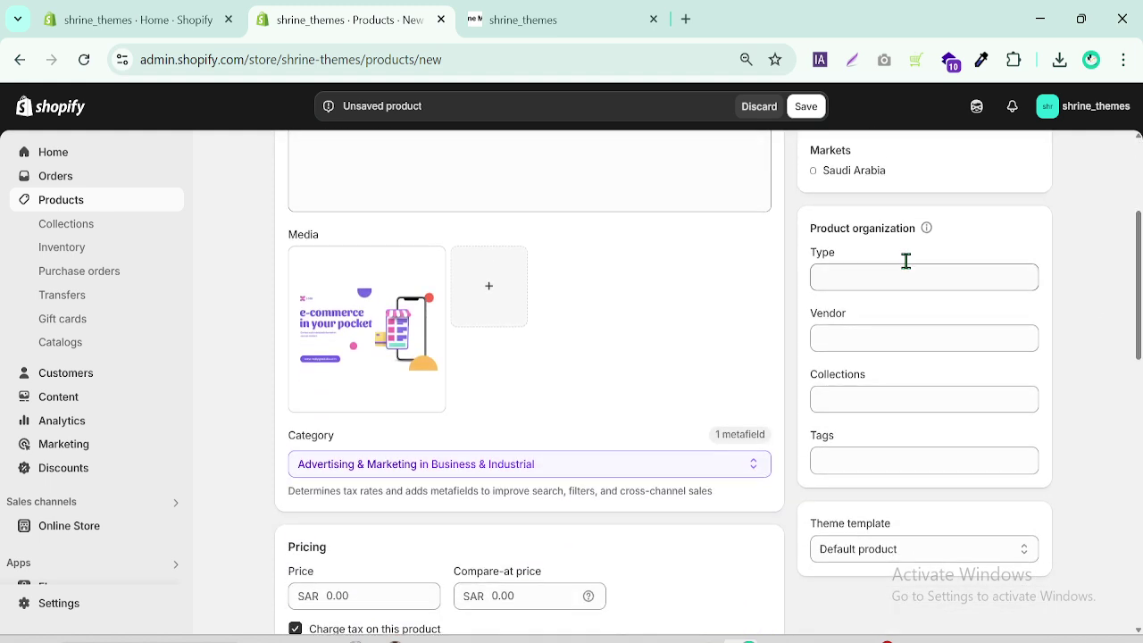
click(845, 336)
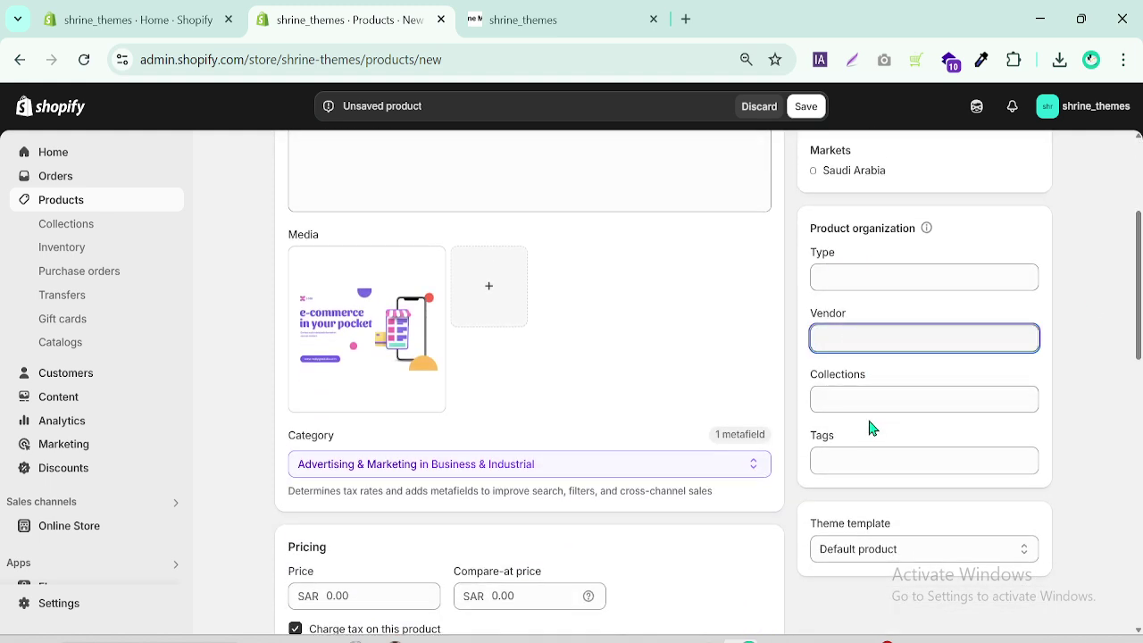
click(853, 389)
click(875, 447)
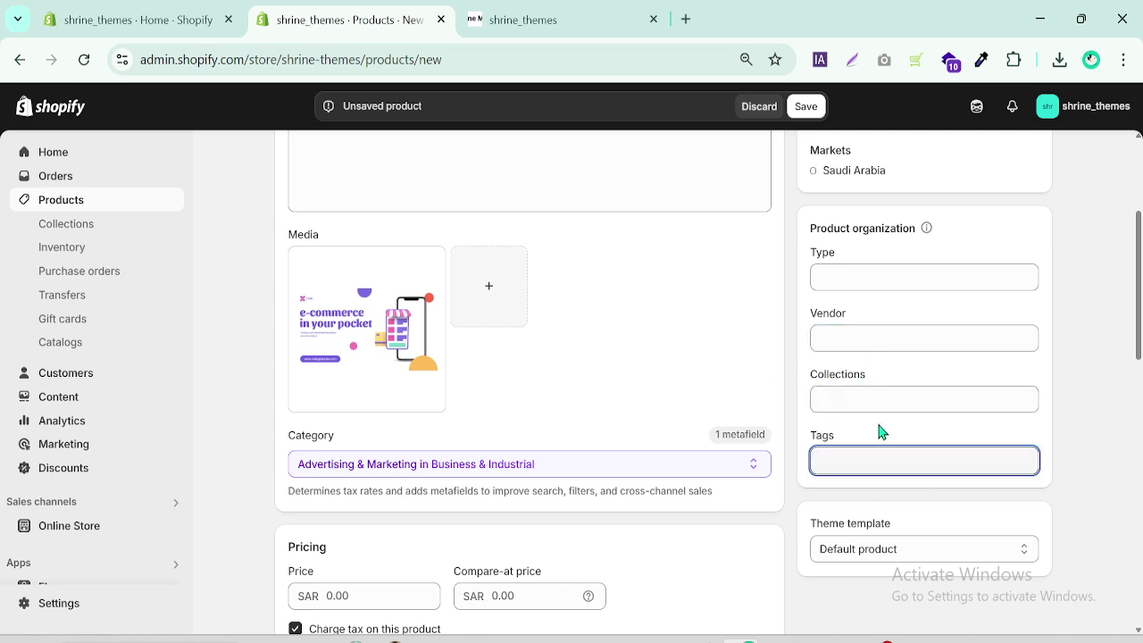
- Set the product's price to SAR 99 and its compare-at price to SAR 120
click(1138, 394)
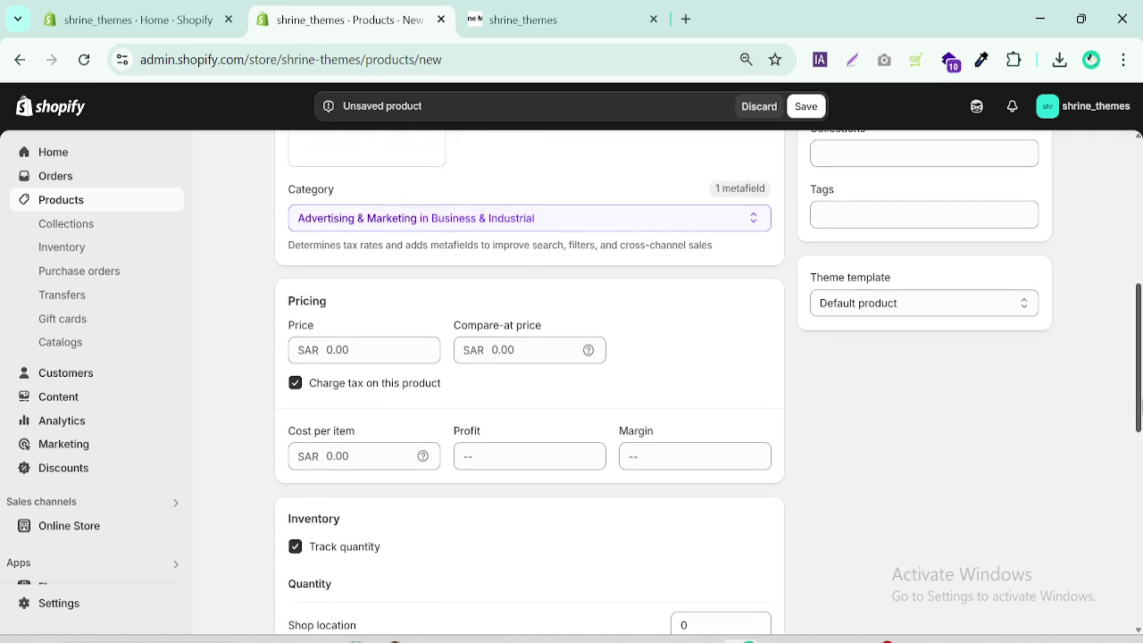
click(356, 347)
drag(1139, 395, 1139, 387)
click(322, 375)
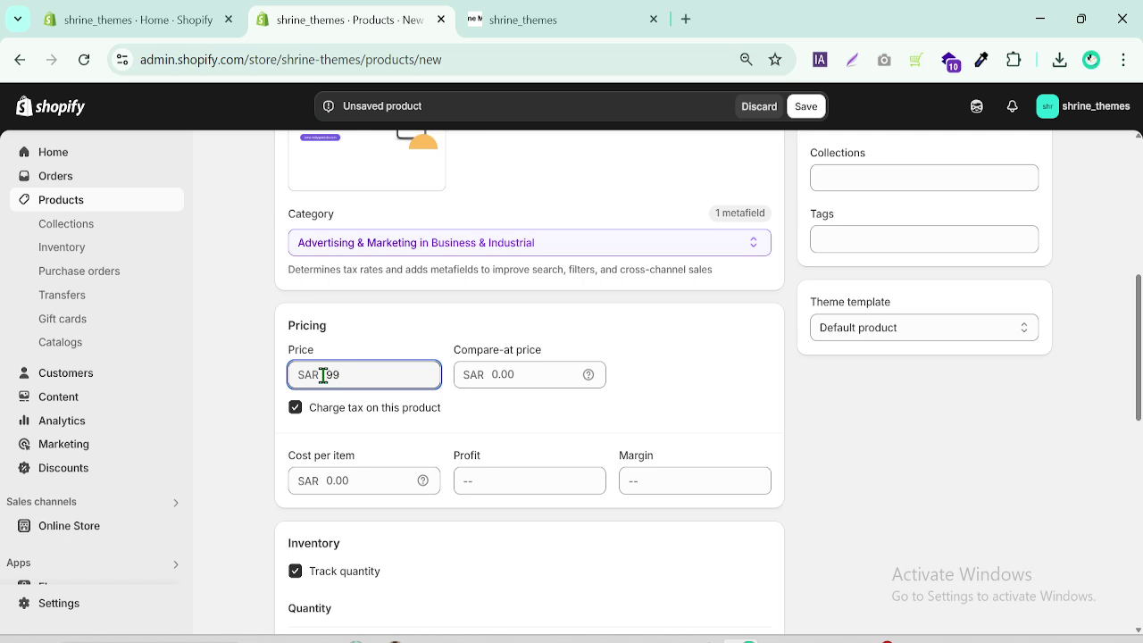
click(496, 375)
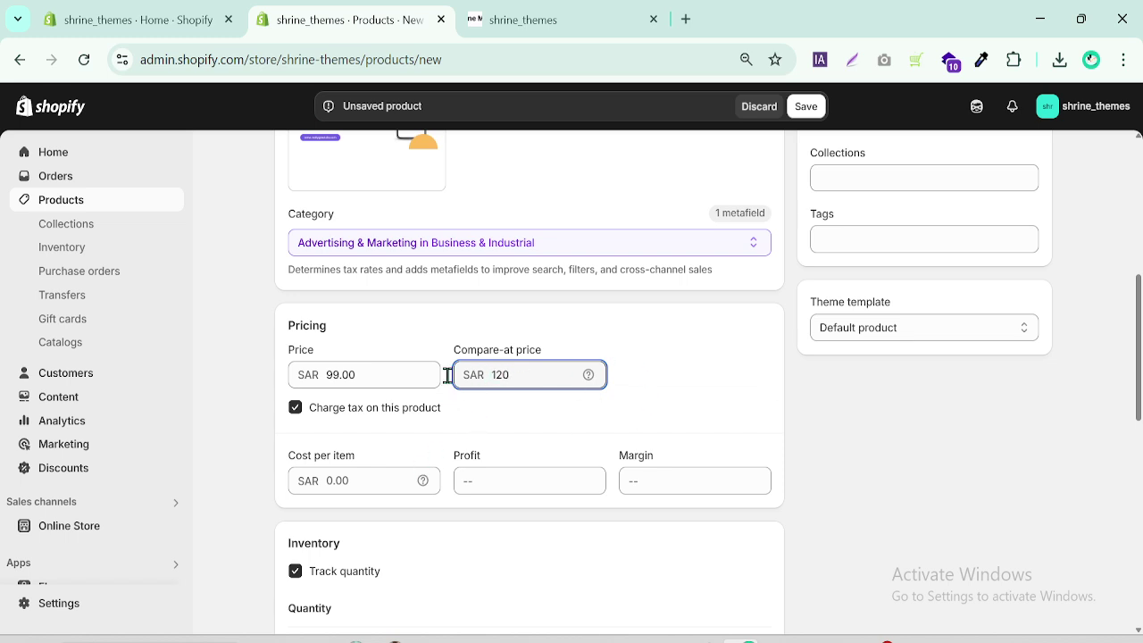
drag(357, 376, 328, 375)
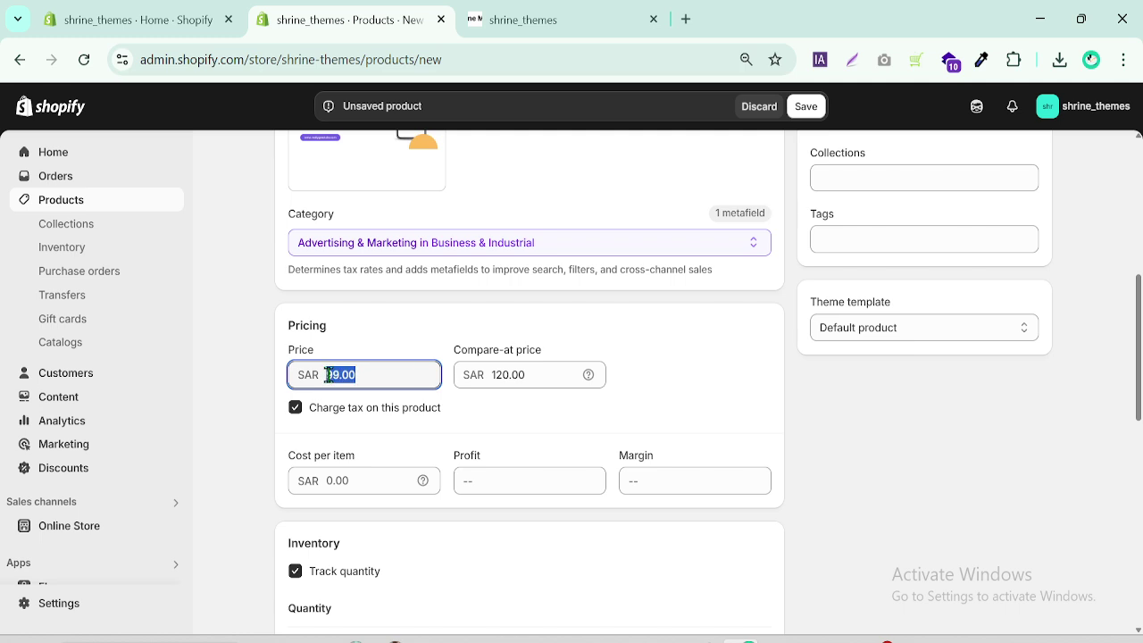
click(879, 484)
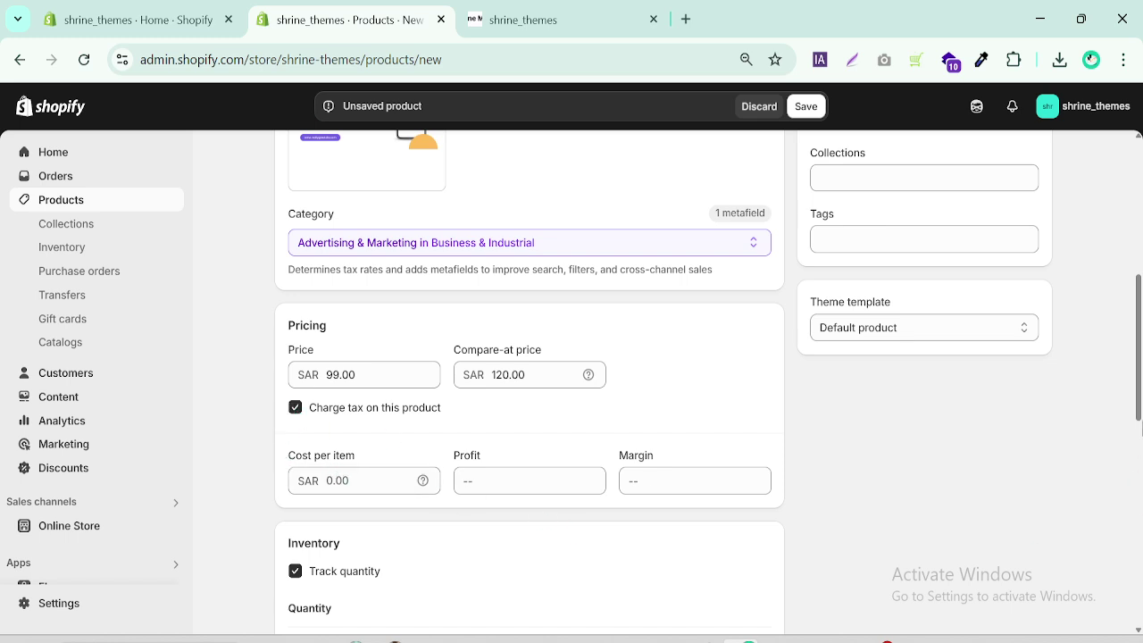
- Turn off quantity tracking in the product's inventory settings and save the product
scroll(295, 308, down, 3)
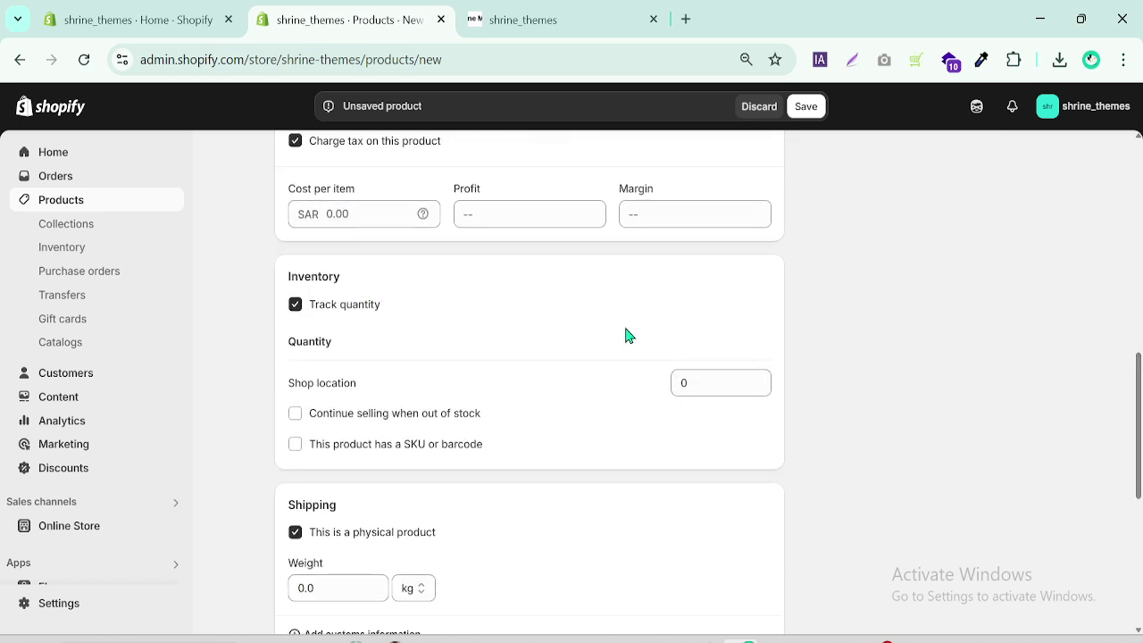
click(298, 308)
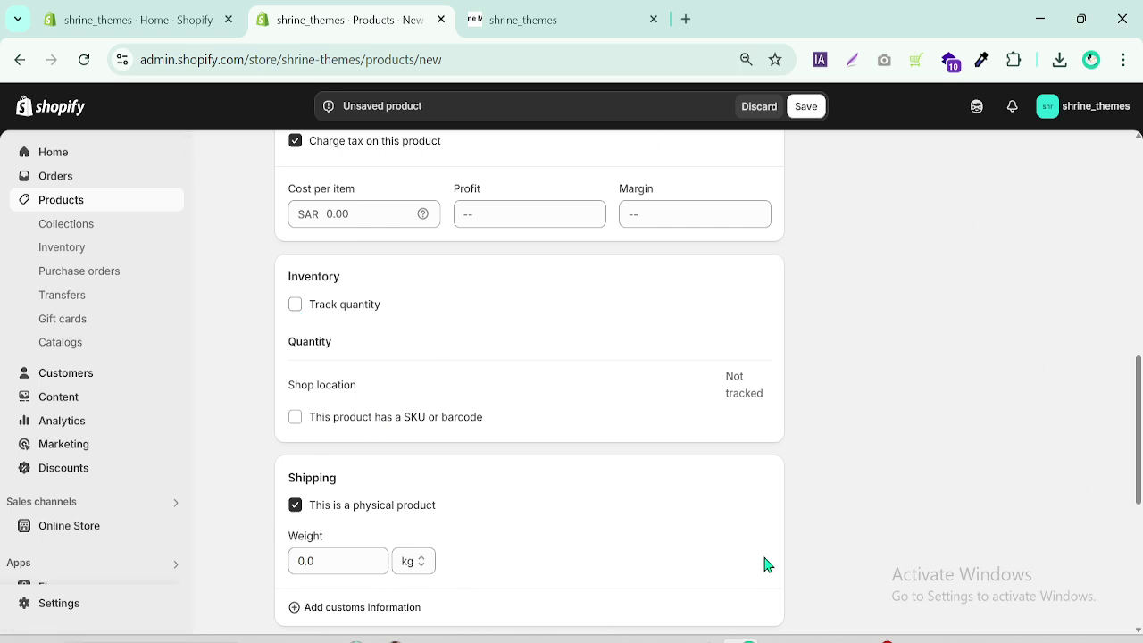
drag(1139, 462, 1139, 580)
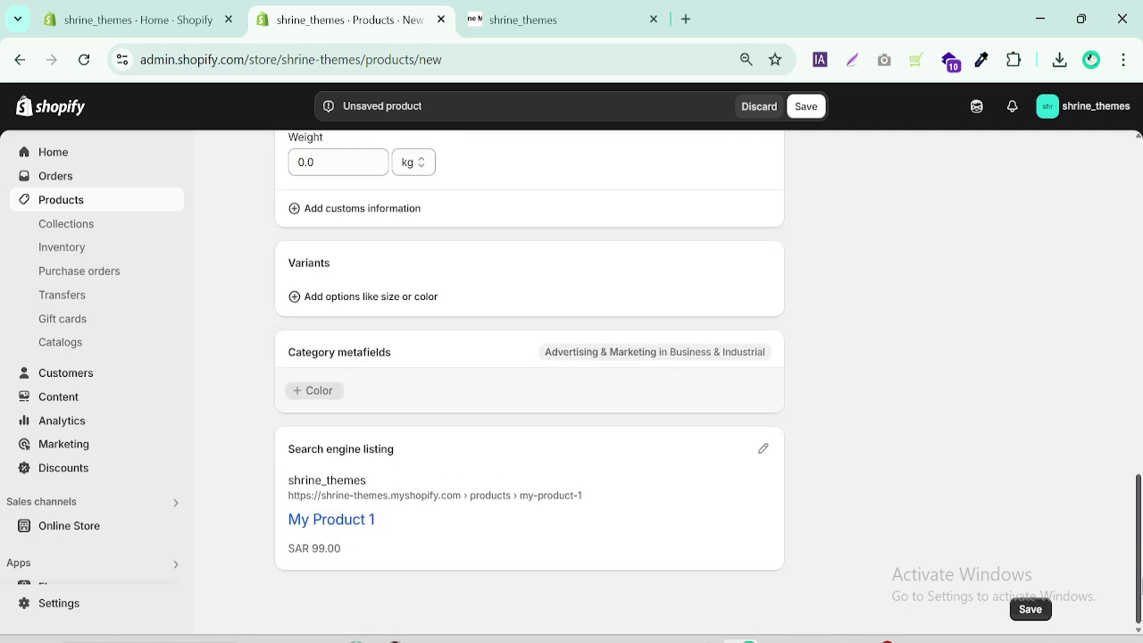
click(1028, 611)
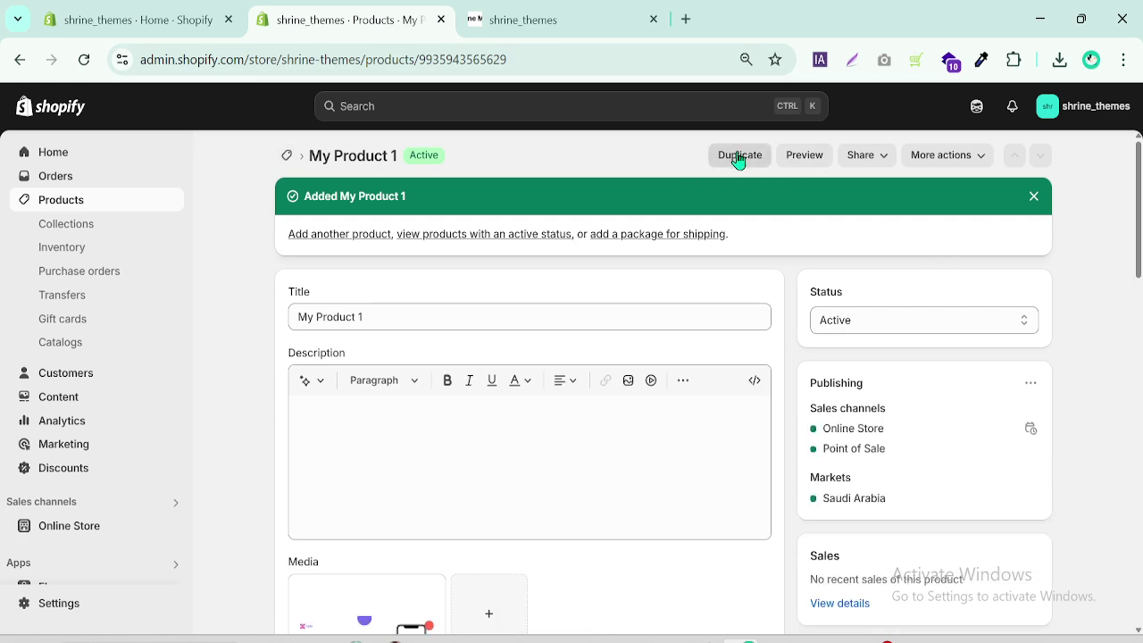
- Duplicate My Product 1 as "My Product 2" with its status set as active
click(737, 158)
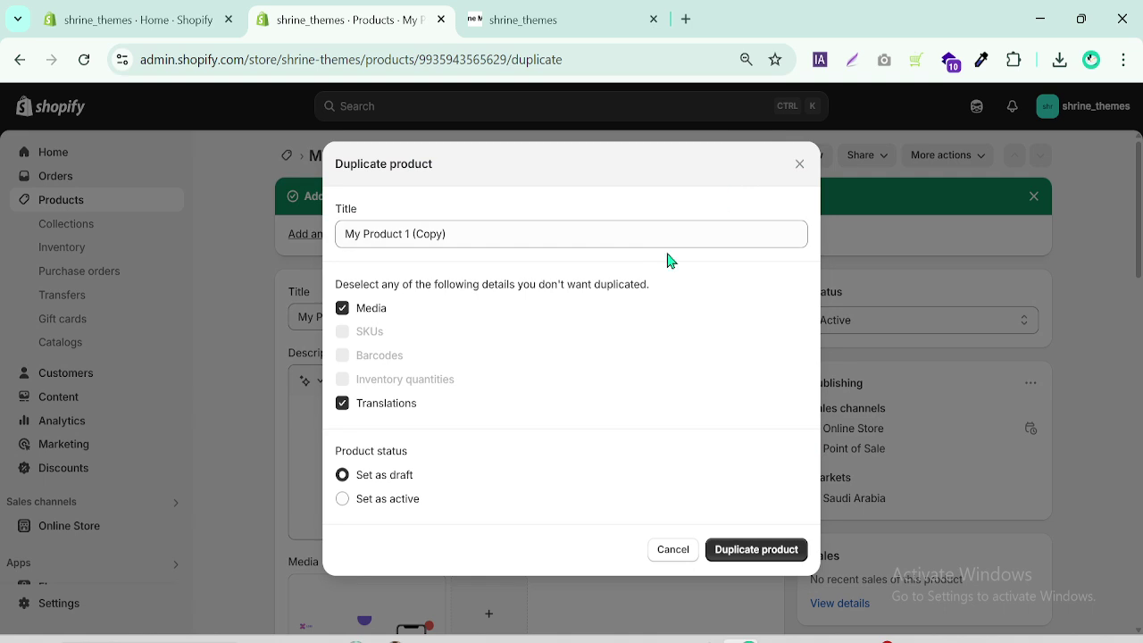
drag(410, 233, 611, 233)
text(2)
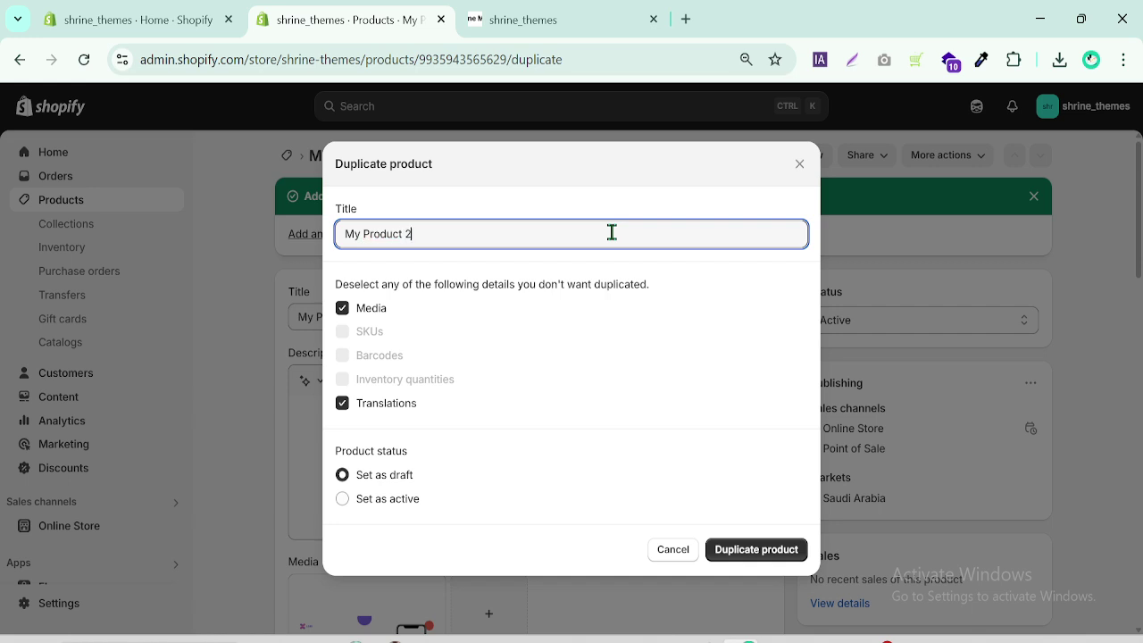
click(342, 500)
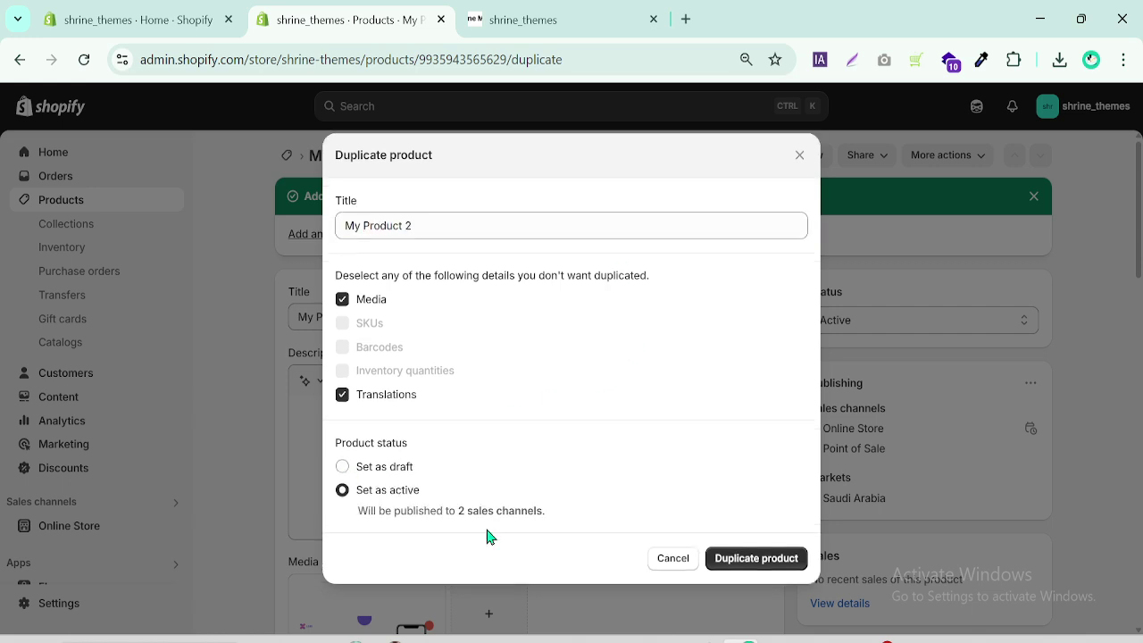
click(750, 562)
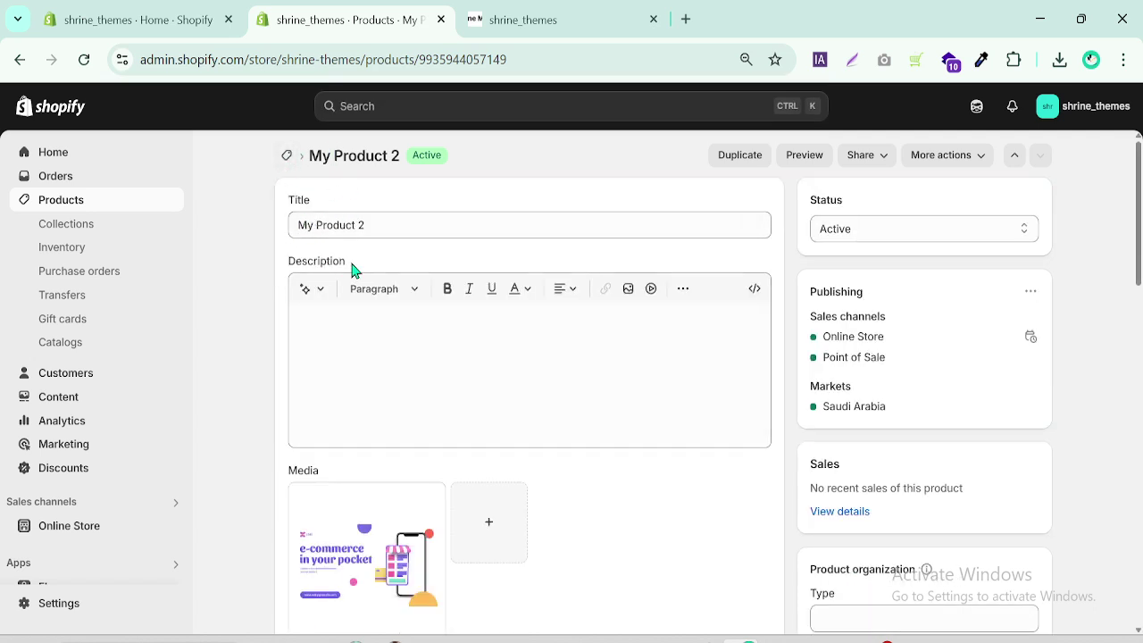
- Duplicate My Product 2 as "My Product 3" with its status set as active
click(727, 160)
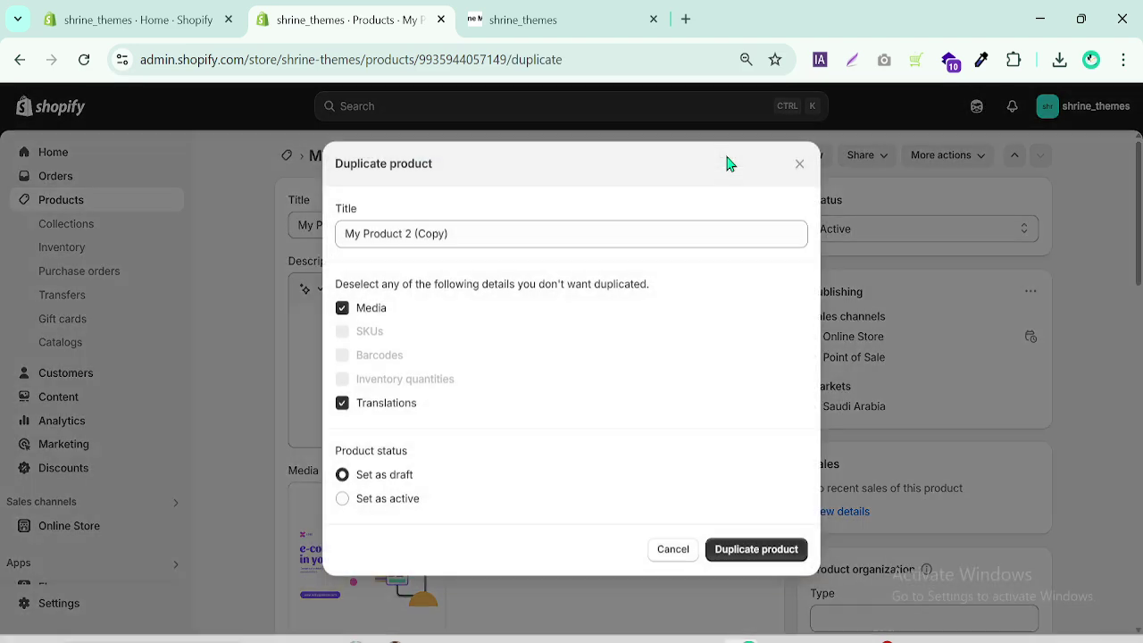
click(357, 497)
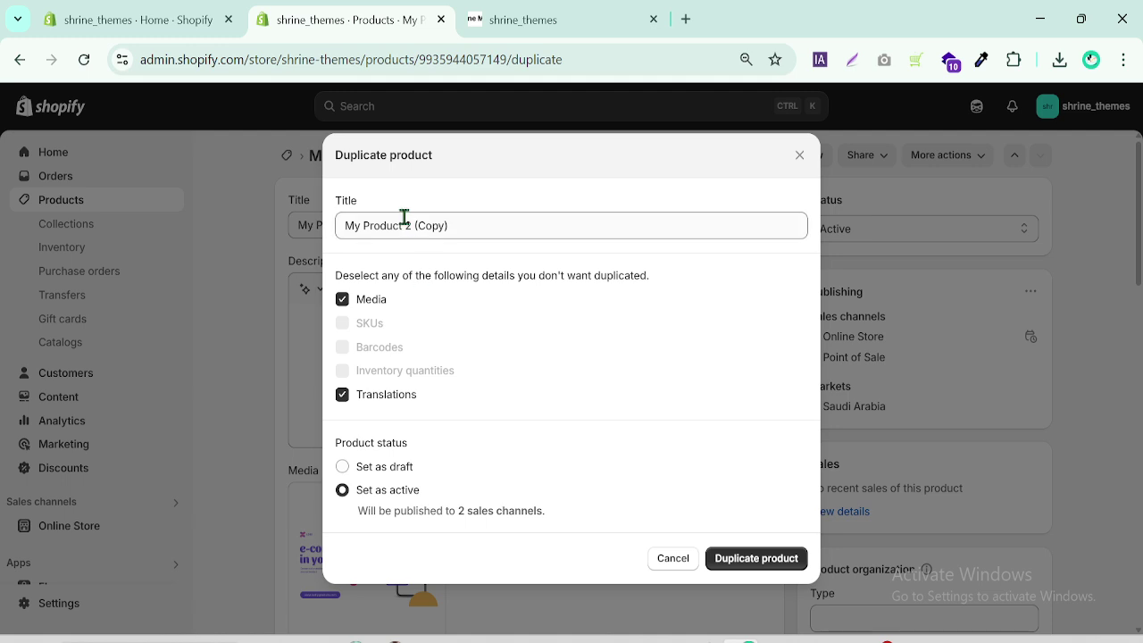
drag(403, 219, 488, 223)
text(3)
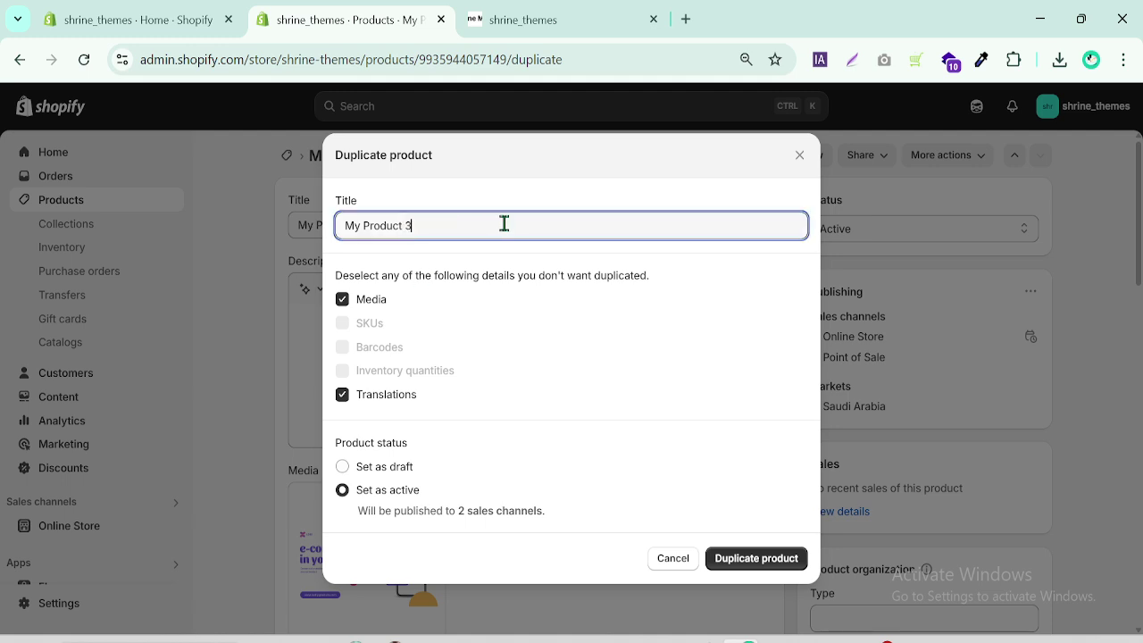
click(752, 560)
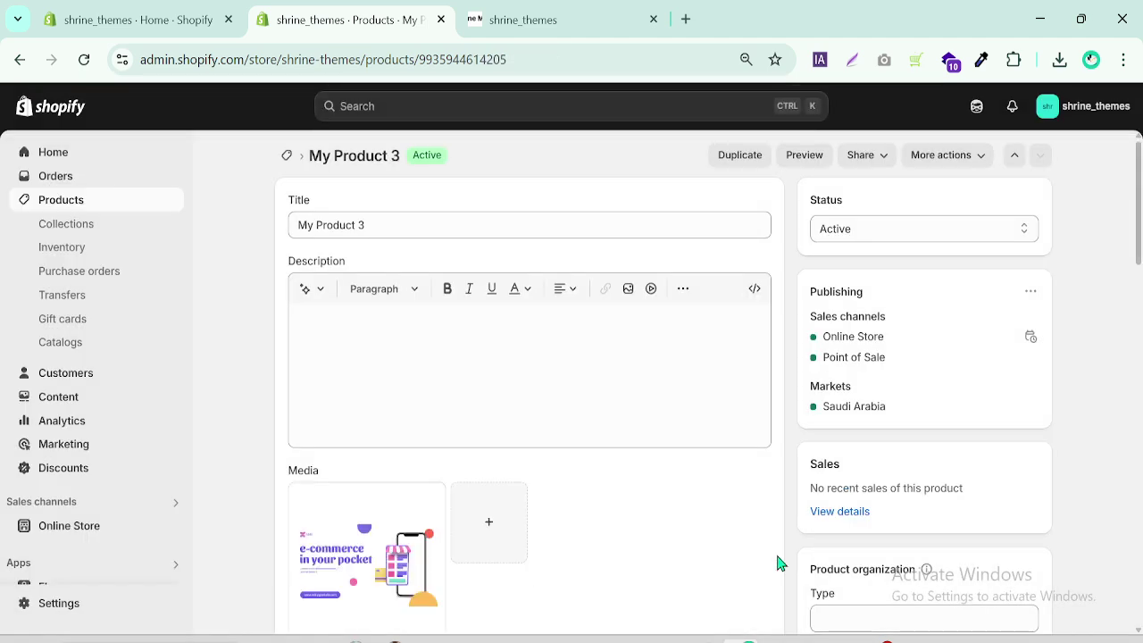
- Duplicate My Product 3 as "My Product 4" with its status left as draft
click(747, 163)
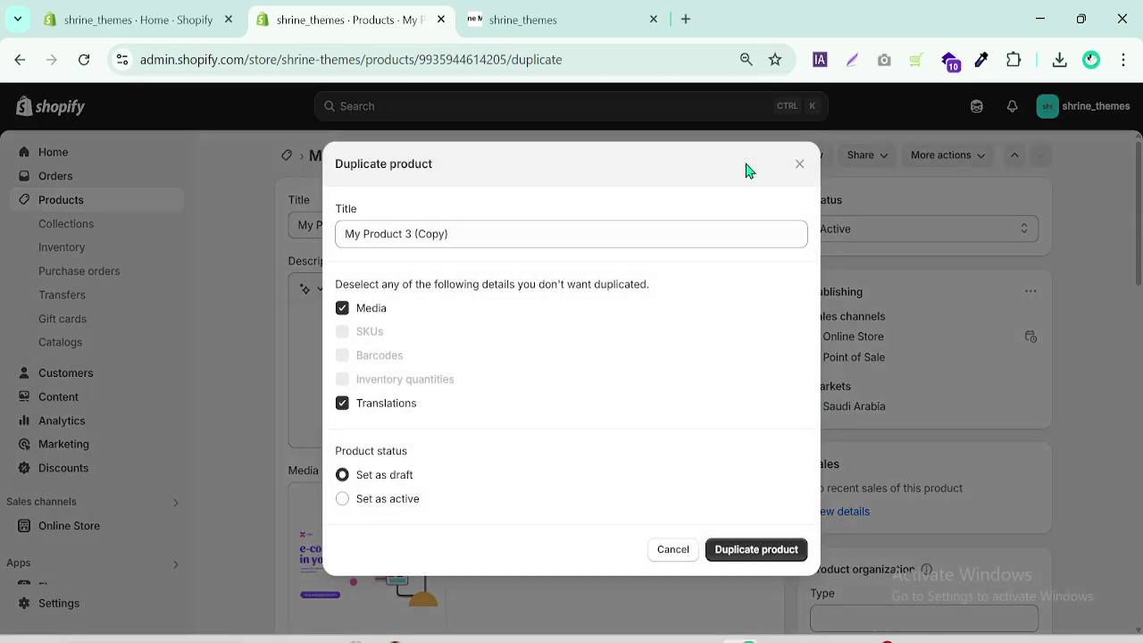
drag(403, 233, 548, 238)
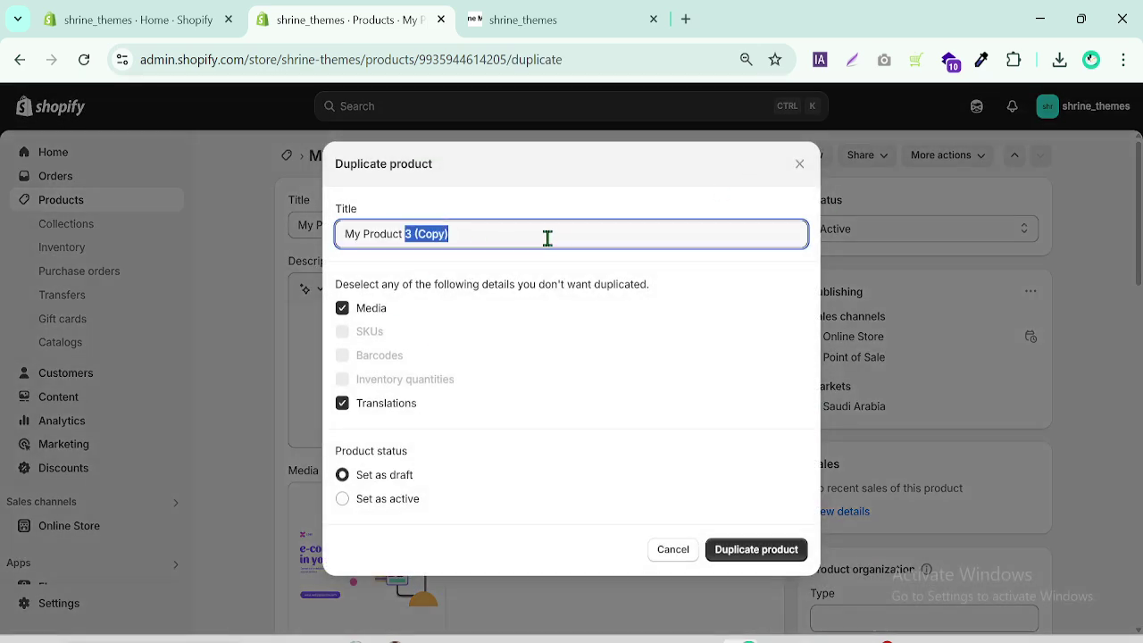
text(4)
click(757, 552)
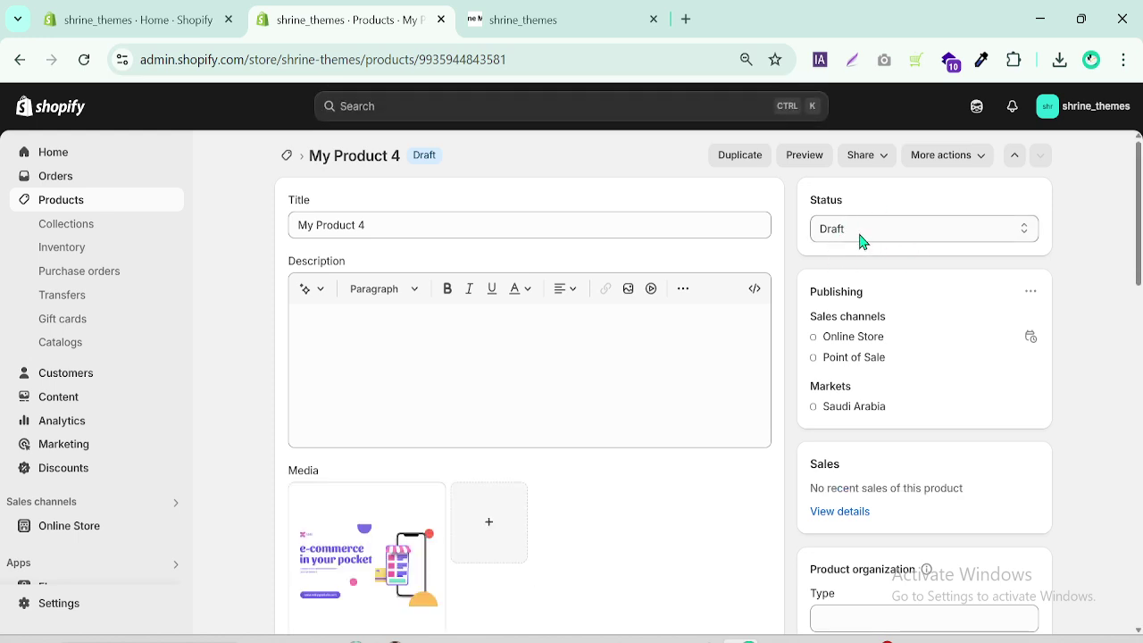
- Reload the storefront home page, and set My Product 4's status to Active and save the product
click(540, 19)
click(82, 60)
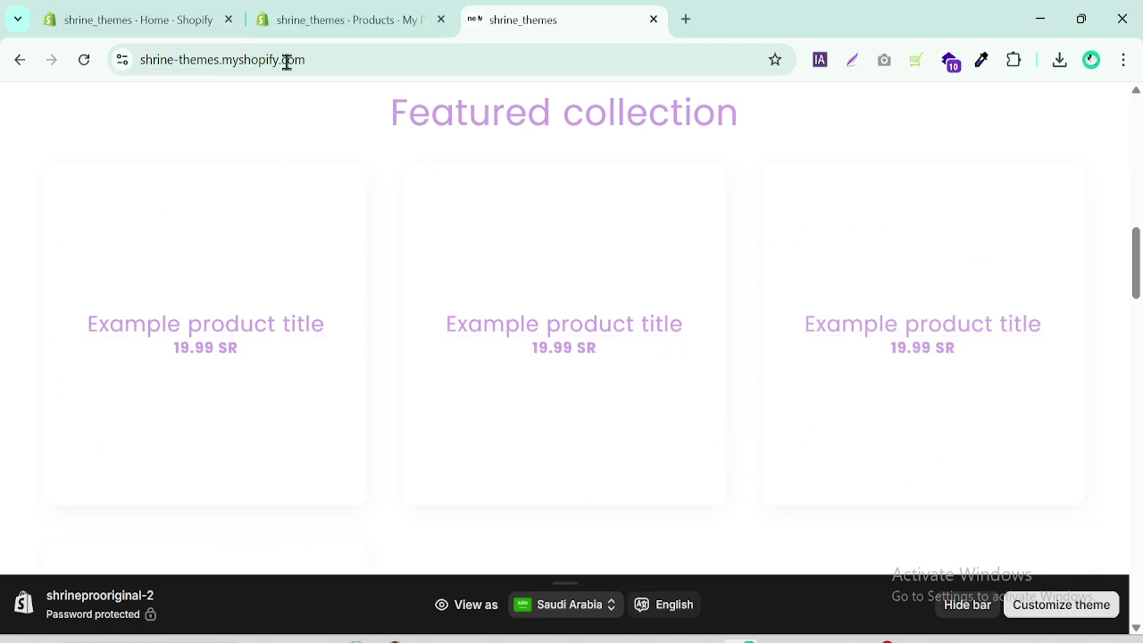
click(344, 20)
click(891, 231)
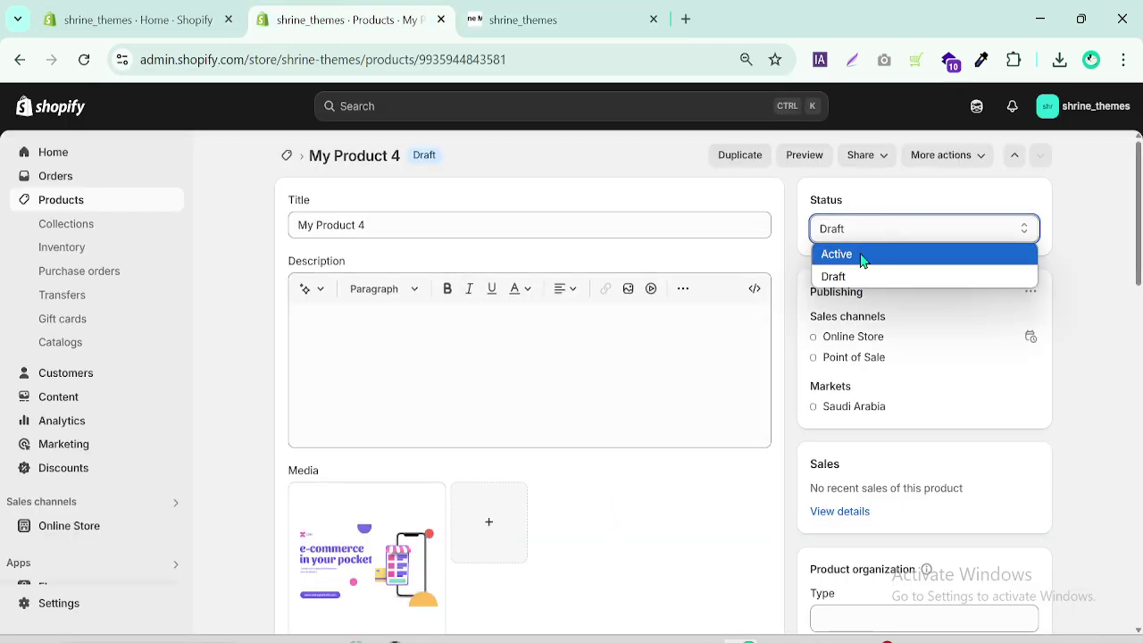
click(859, 254)
click(806, 106)
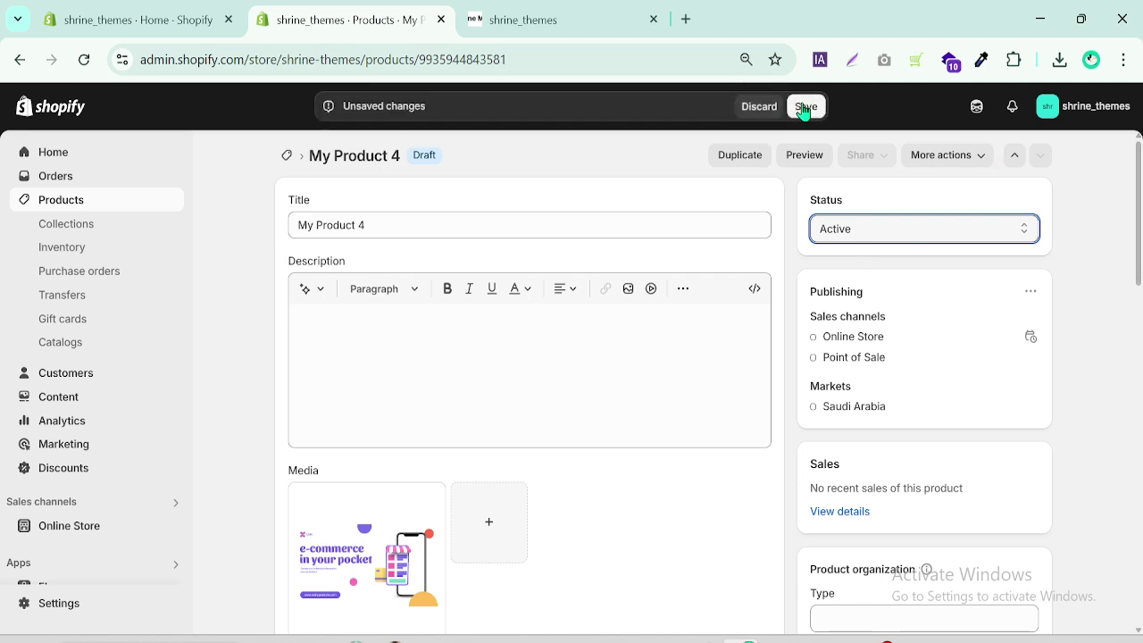
- Check the storefront's featured collection and review the store's product and collection lists
key(ctrl+Tab)
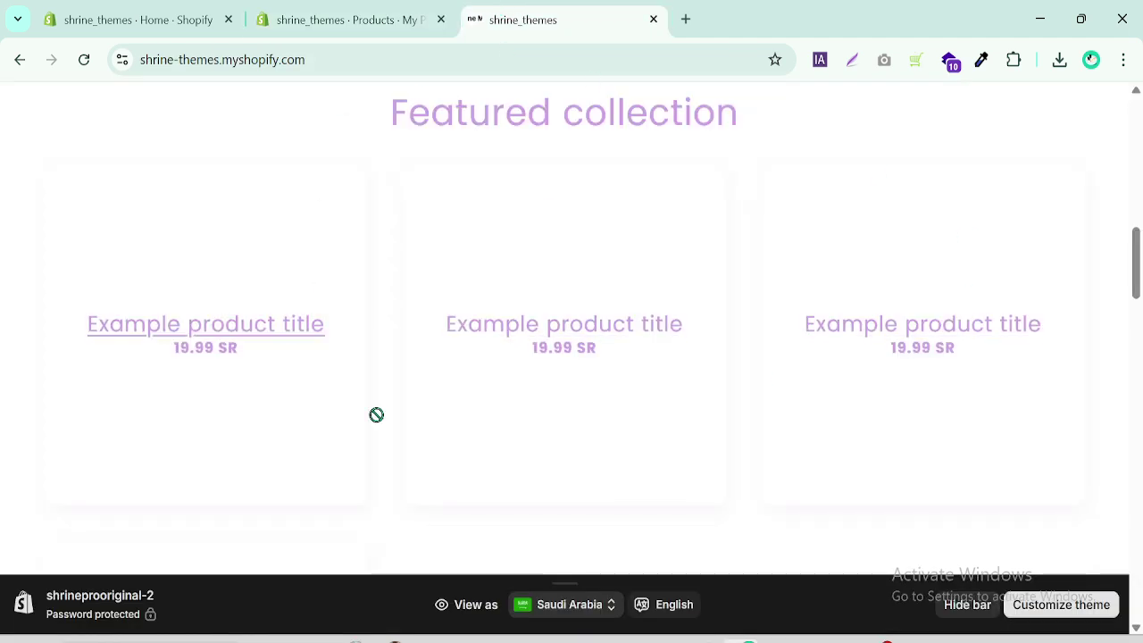
click(311, 18)
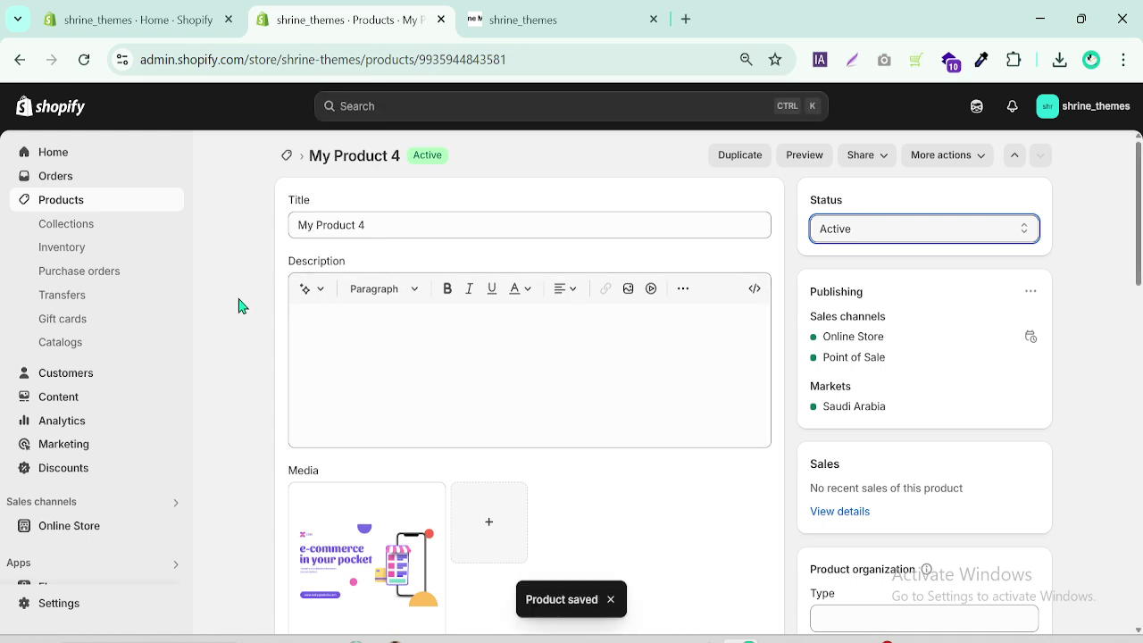
click(73, 207)
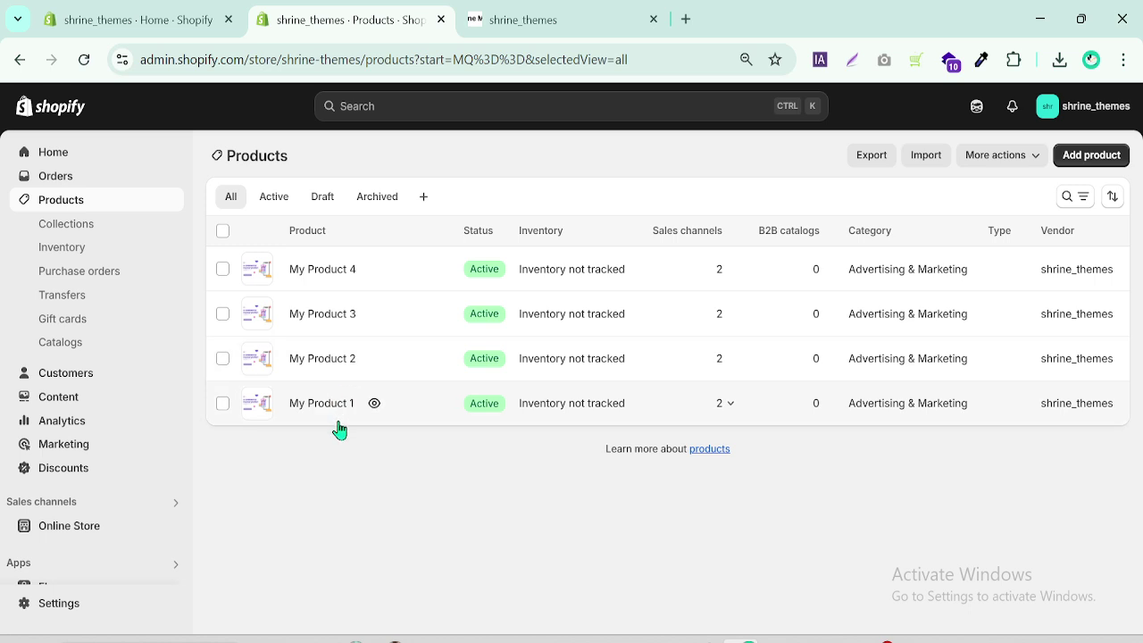
click(70, 230)
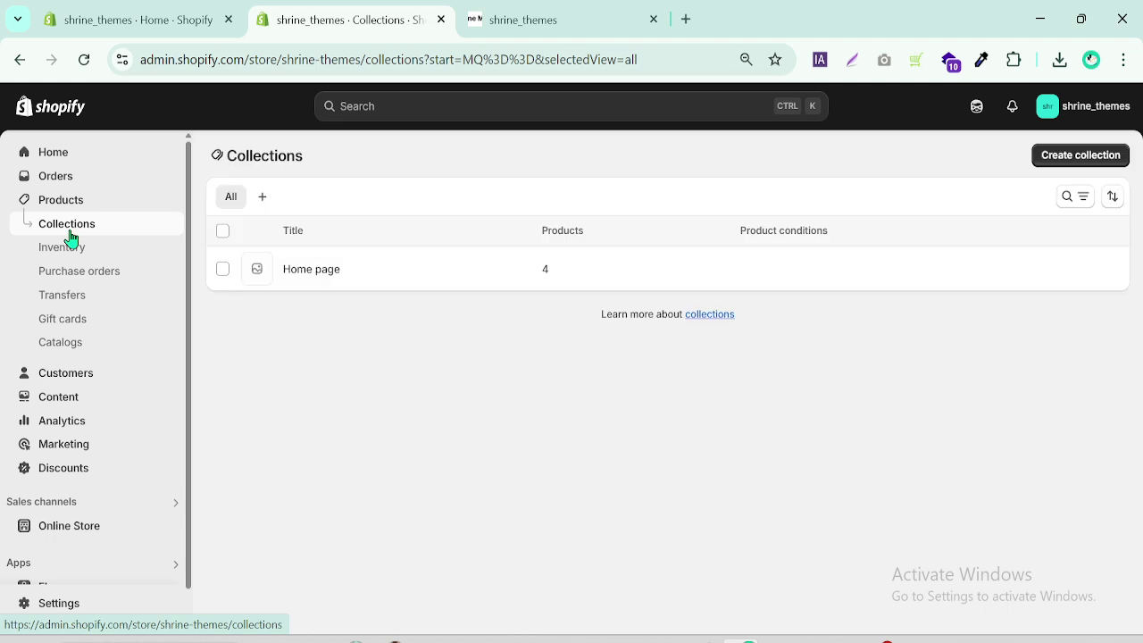
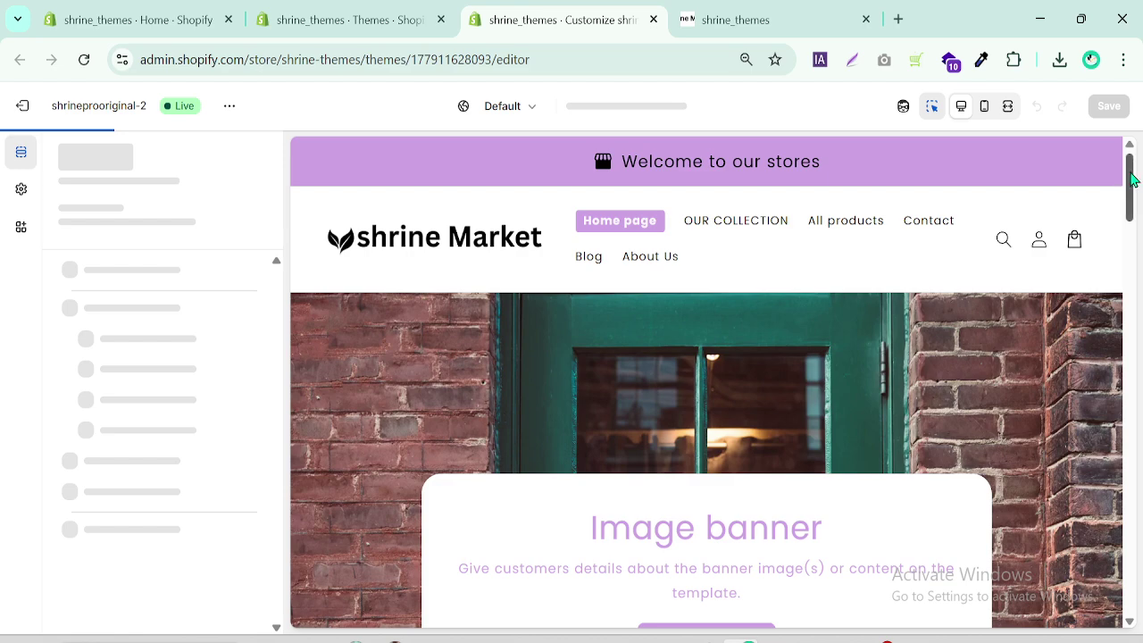
- Open the settings of the Featured collection section below the home page's image banner and examine its heading
drag(1128, 179, 1131, 273)
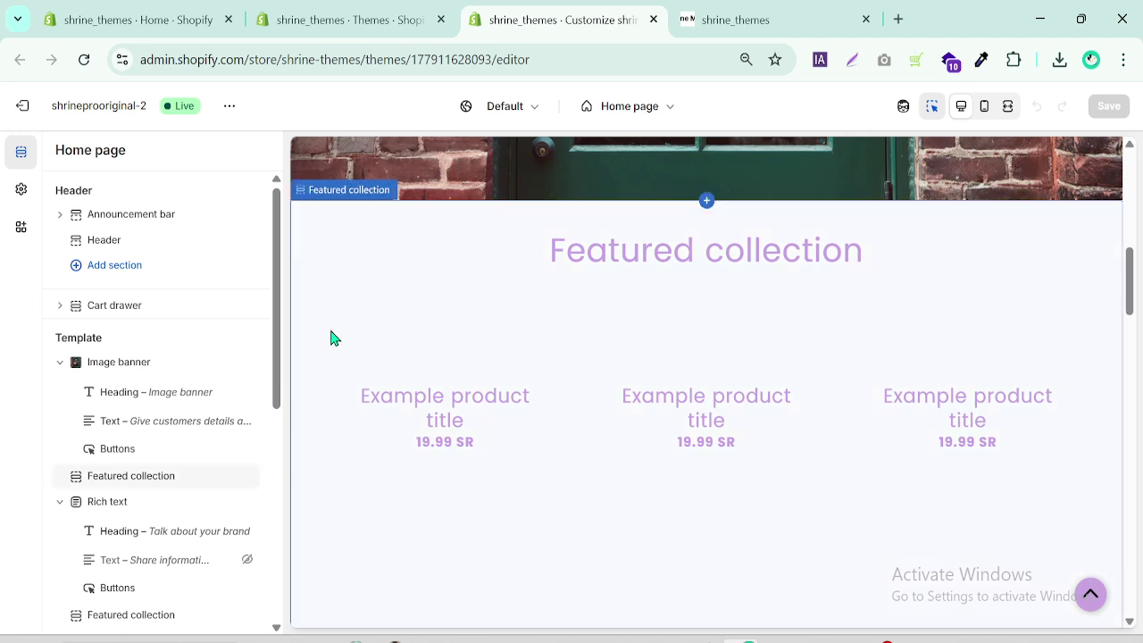
click(326, 232)
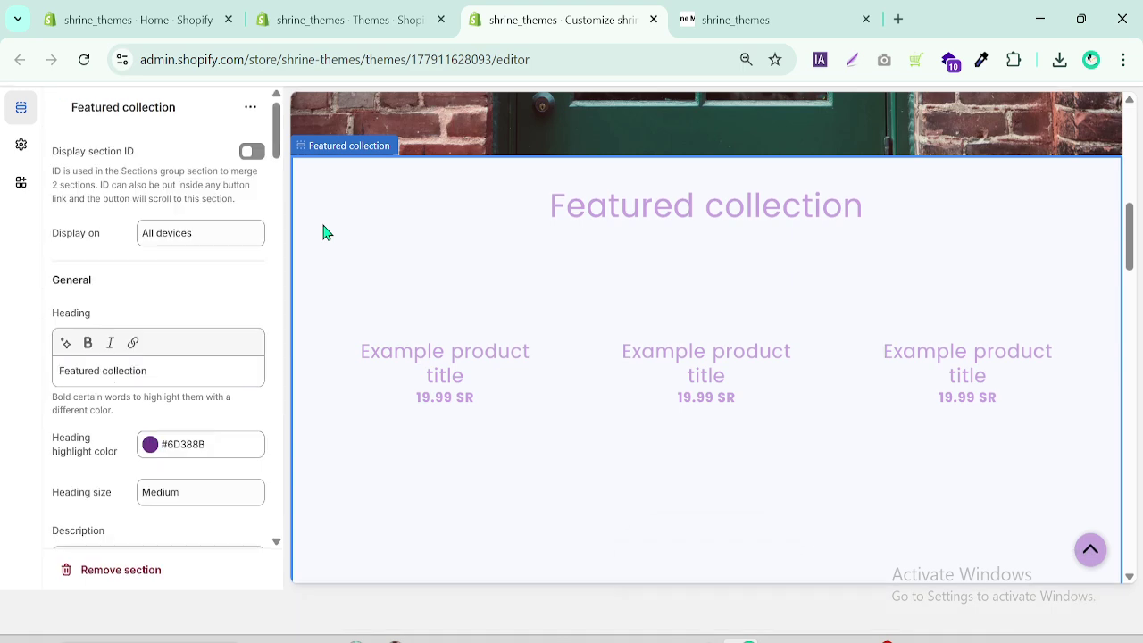
click(96, 362)
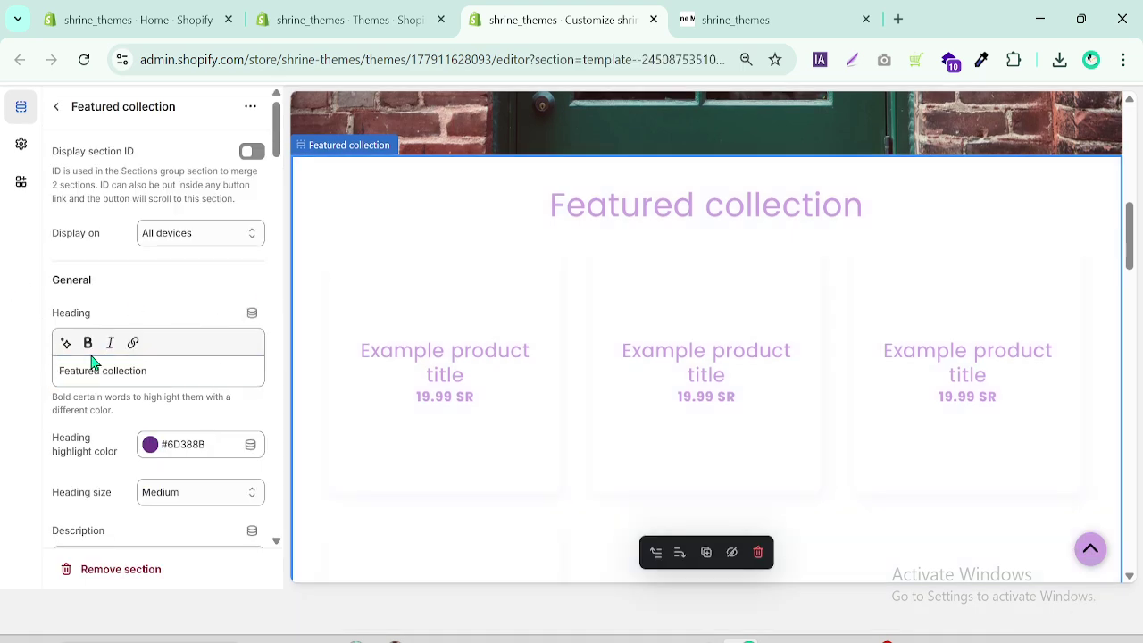
triple_click(157, 375)
click(164, 375)
drag(108, 373, 62, 377)
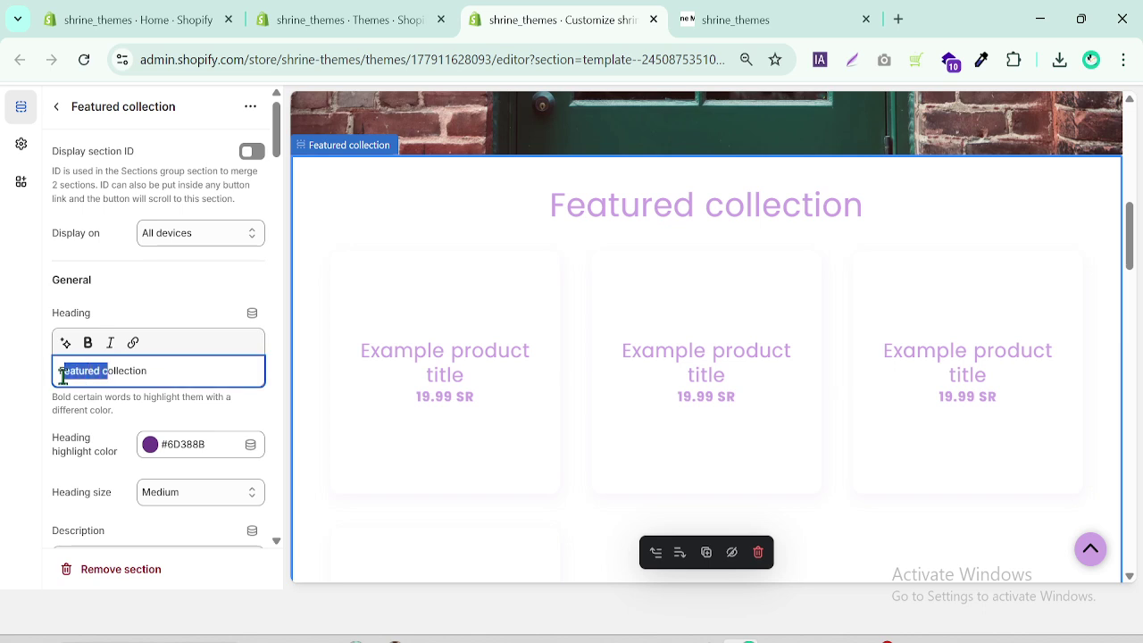
click(167, 376)
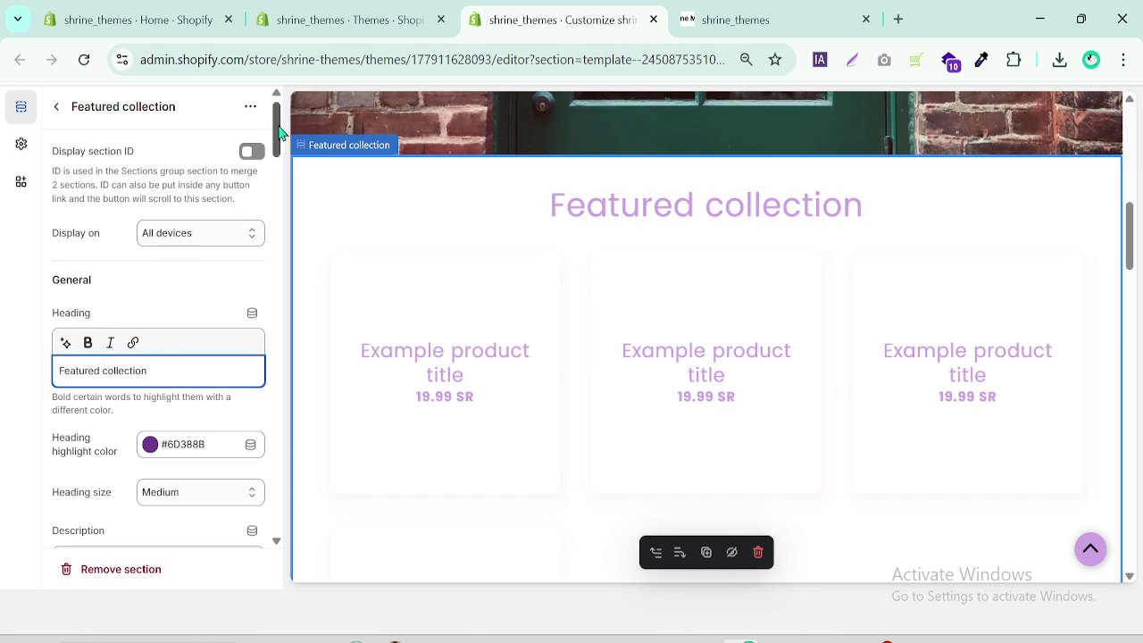
- Assign the Home page collection to the Featured collection section
scroll(280, 161, down, 3)
scroll(281, 160, down, 3)
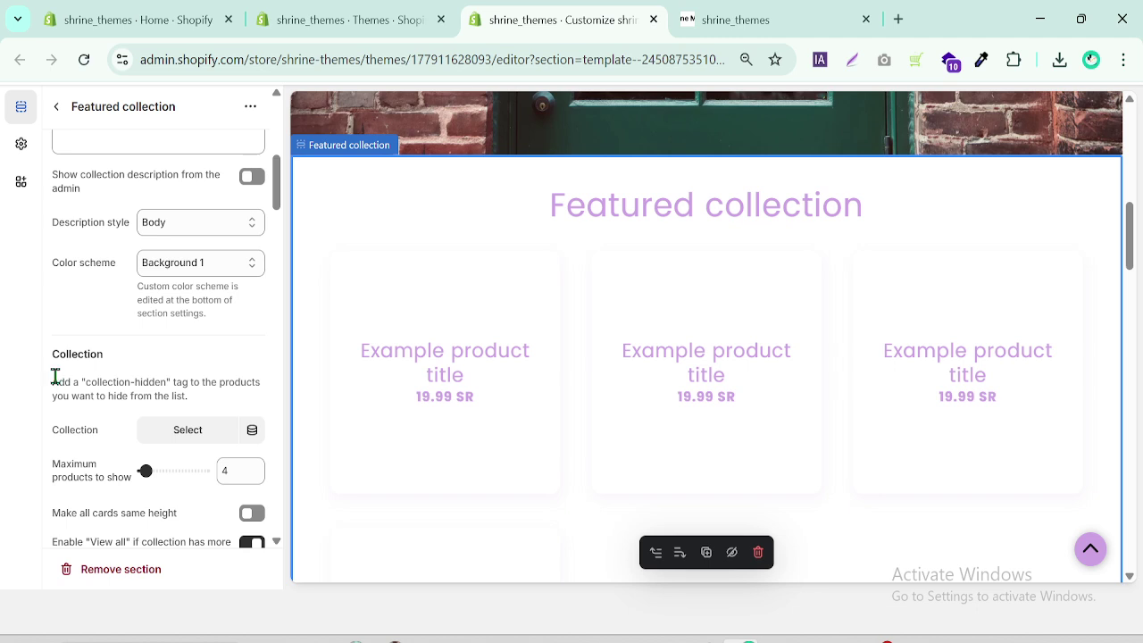
drag(52, 381, 250, 377)
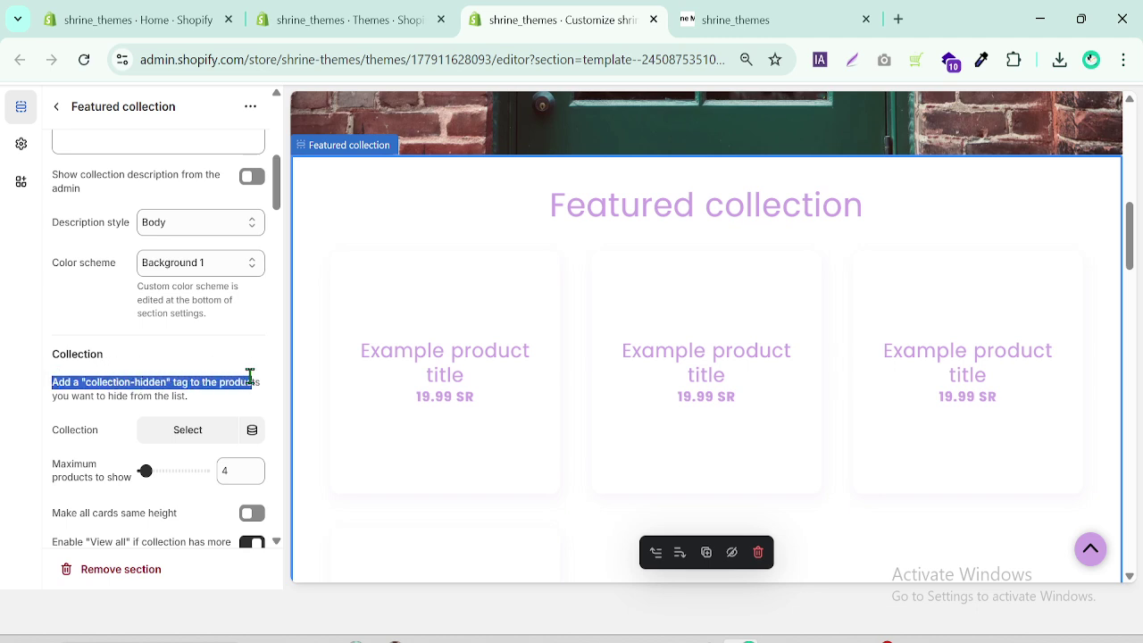
click(71, 453)
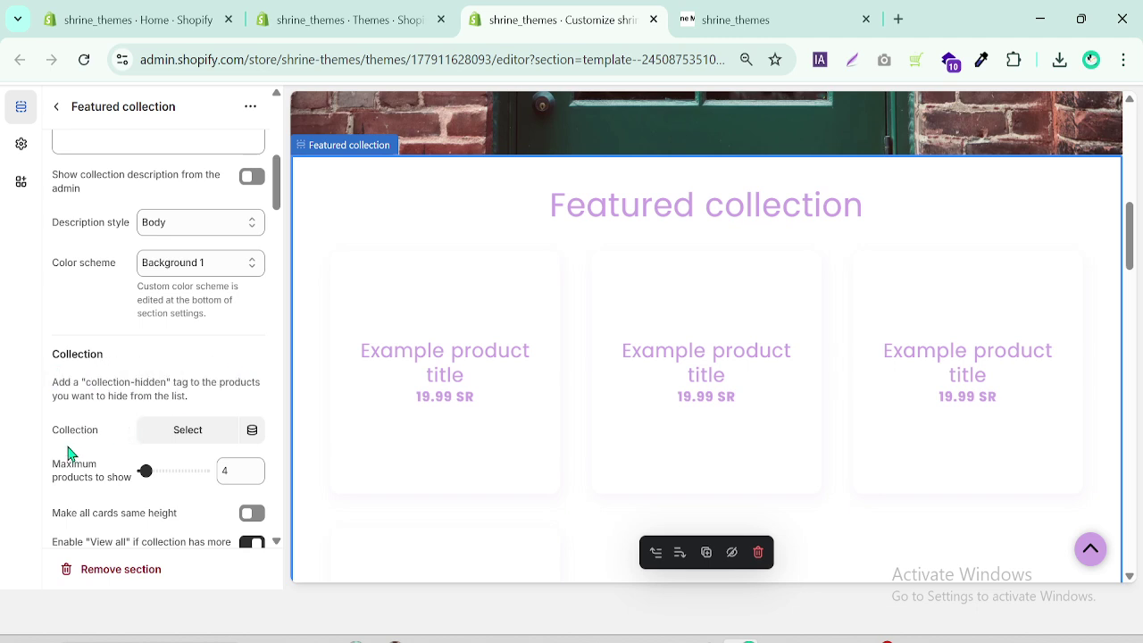
click(189, 432)
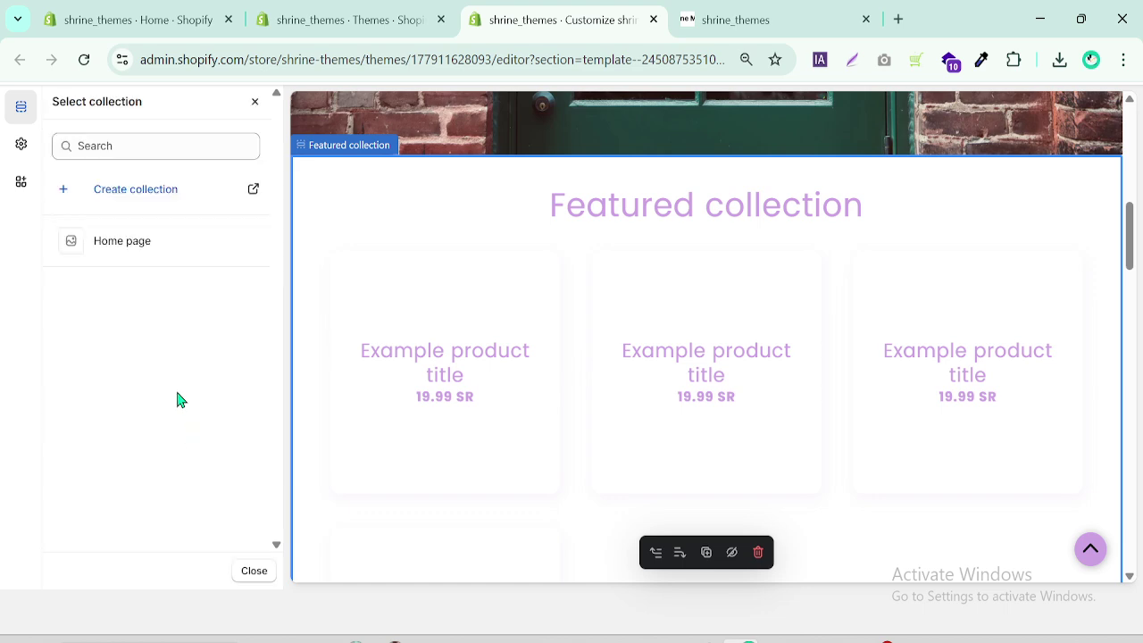
click(156, 247)
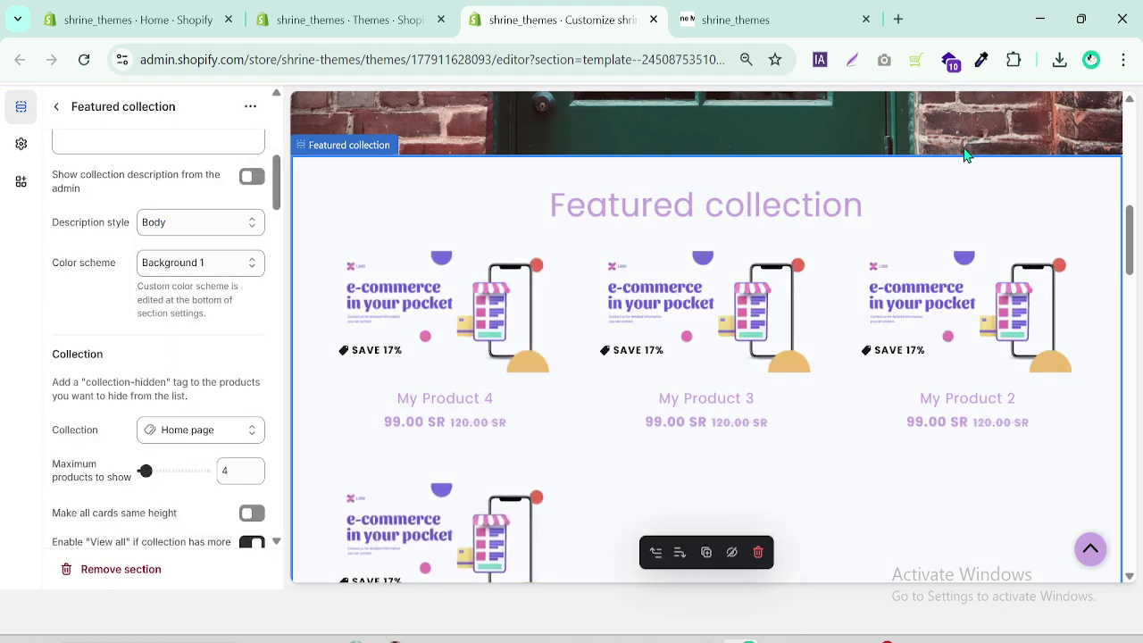
- Preview the featured products in the full-width view and return to the desktop view
scroll(1125, 240, up, 10)
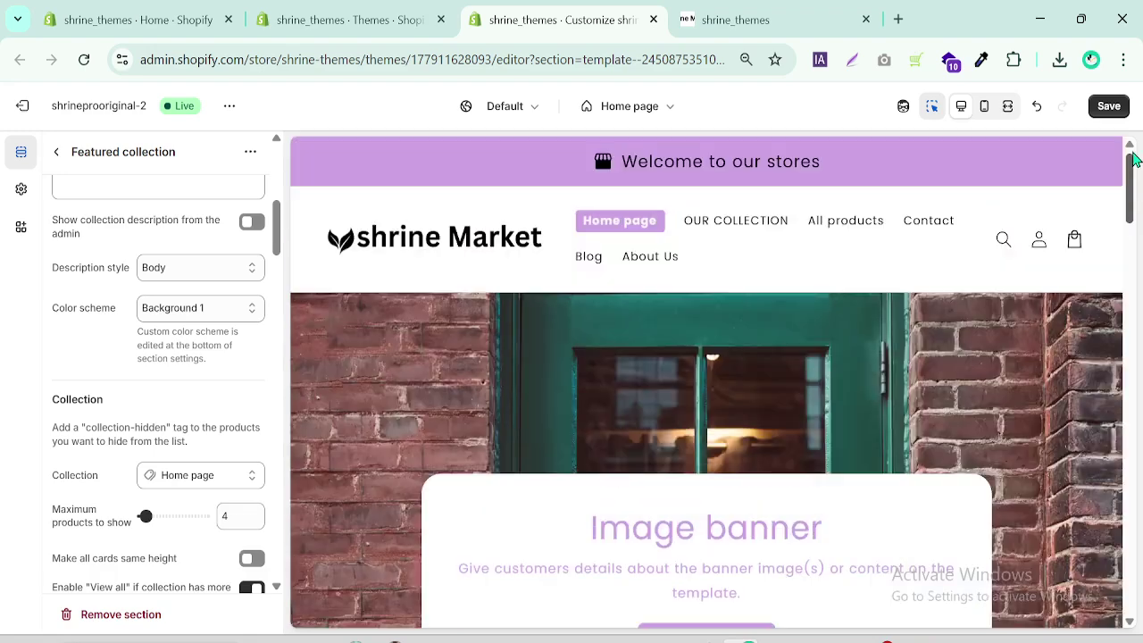
click(1007, 105)
scroll(800, 304, down, 10)
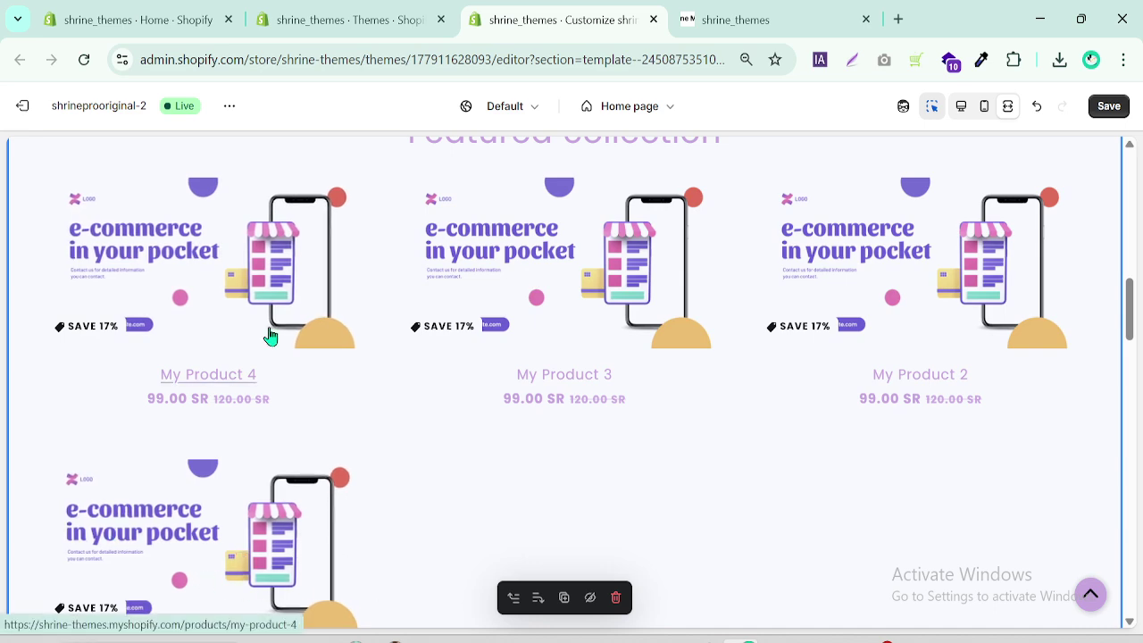
click(963, 108)
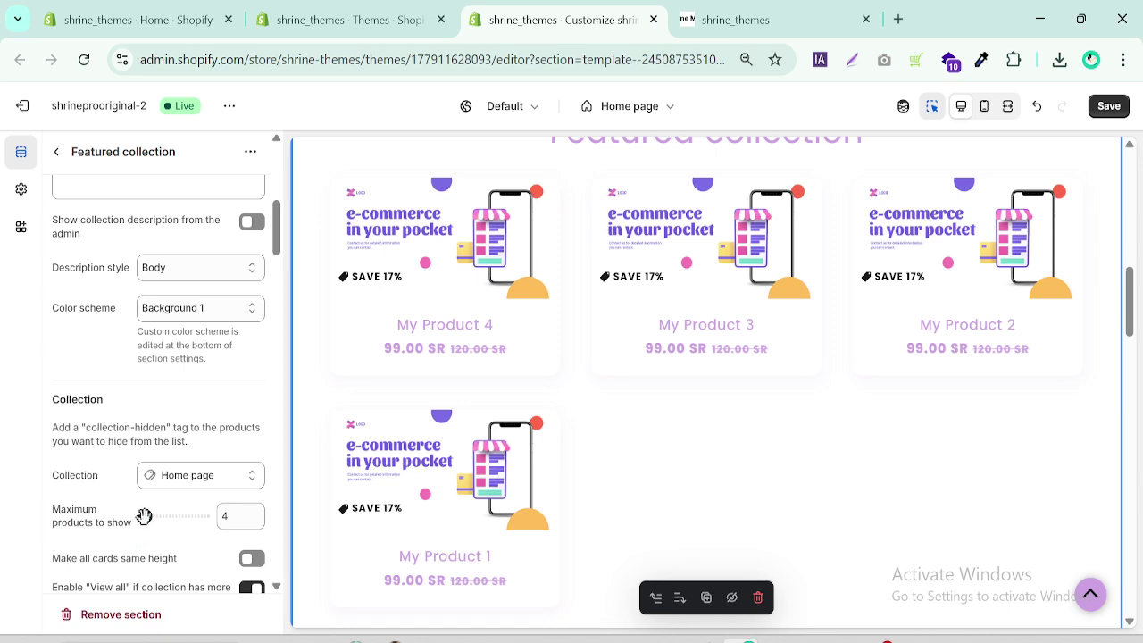
- Raise the Featured collection's maximum products to show to 12 and examine the product grid
drag(143, 516, 156, 516)
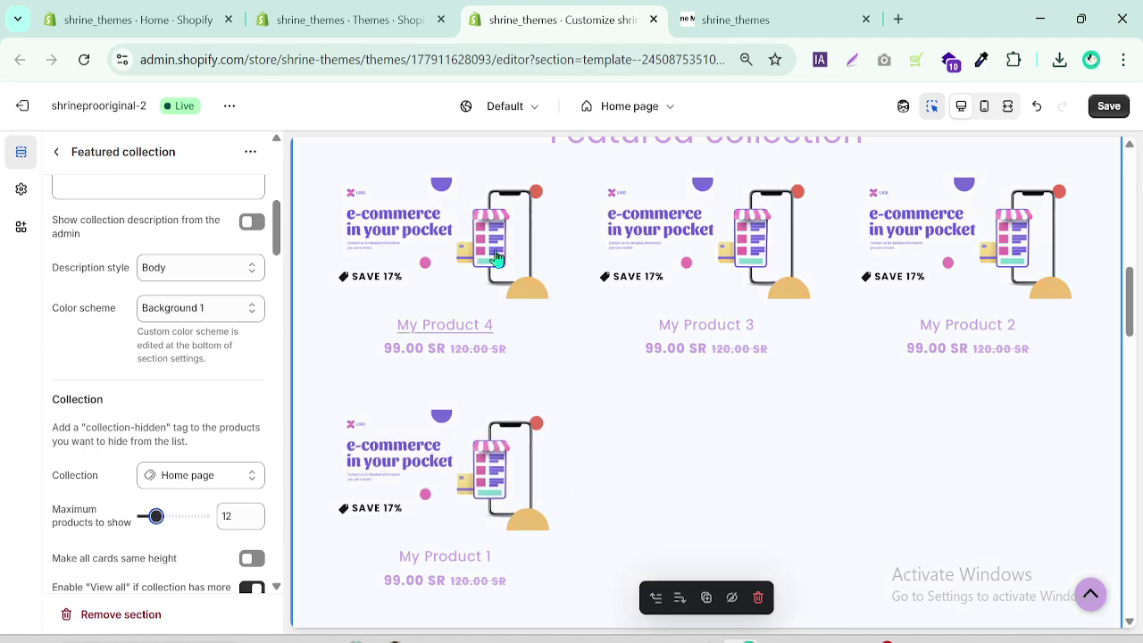
drag(1129, 288, 1133, 330)
scroll(1132, 331, down, 1)
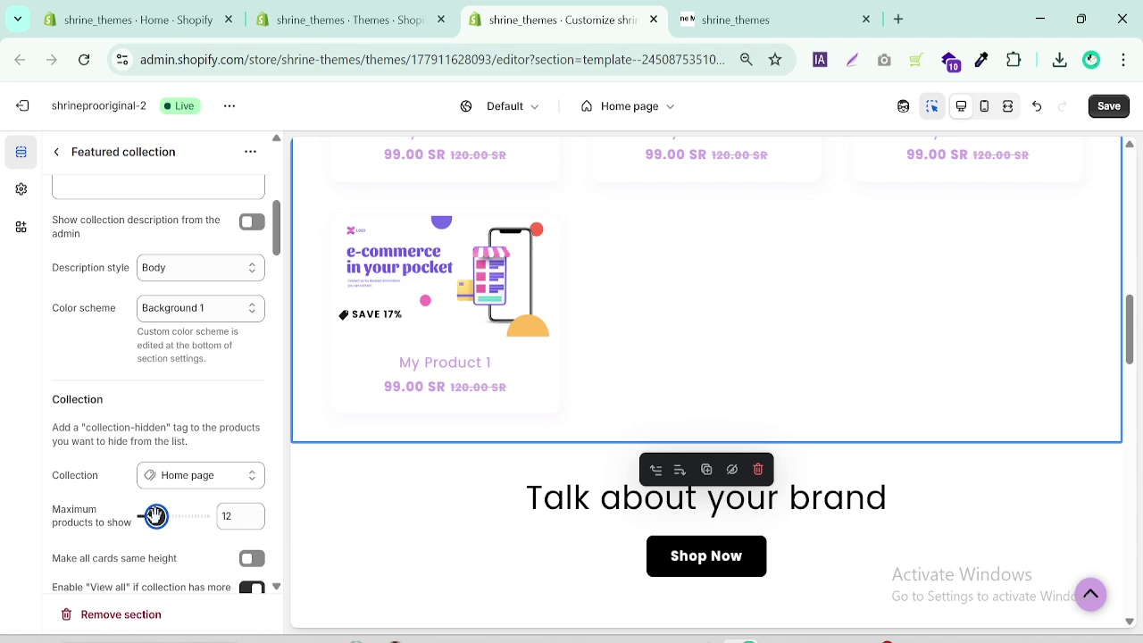
- Set the Featured collection's maximum products to show to 8
drag(156, 515, 157, 516)
double_click(228, 517)
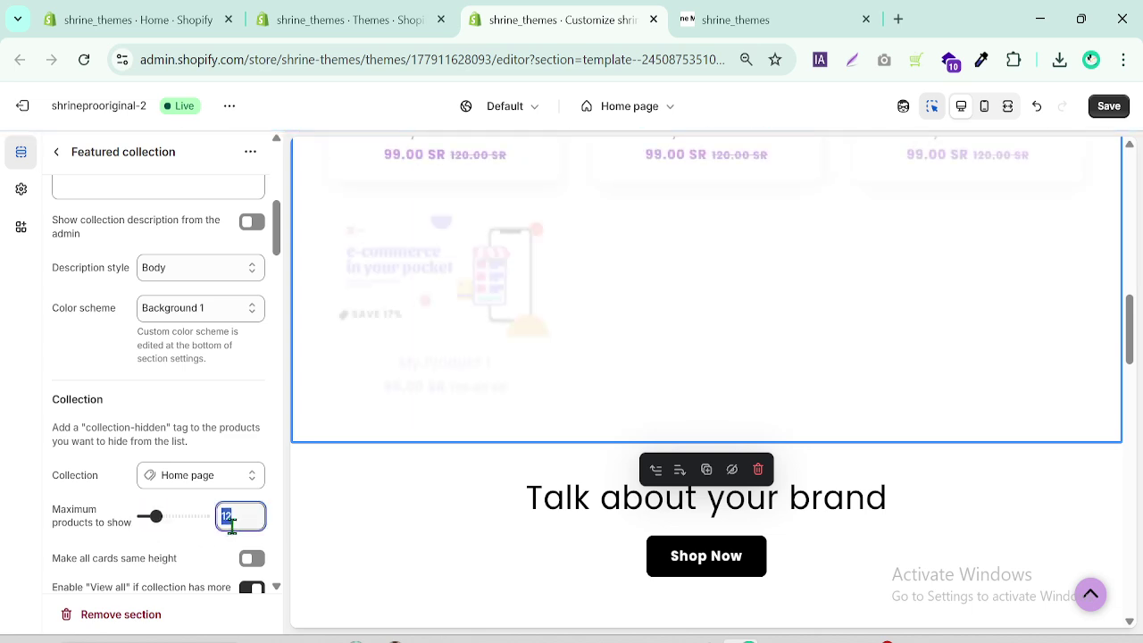
text(8)
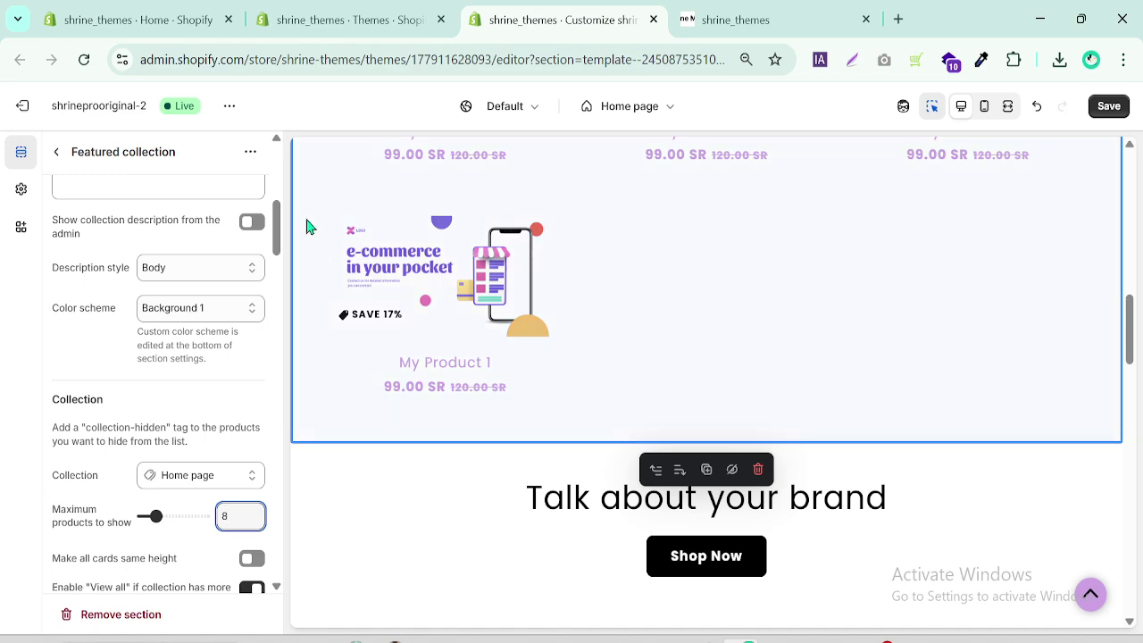
- Set the Featured collection's desktop slides per page to 4
drag(281, 235, 292, 399)
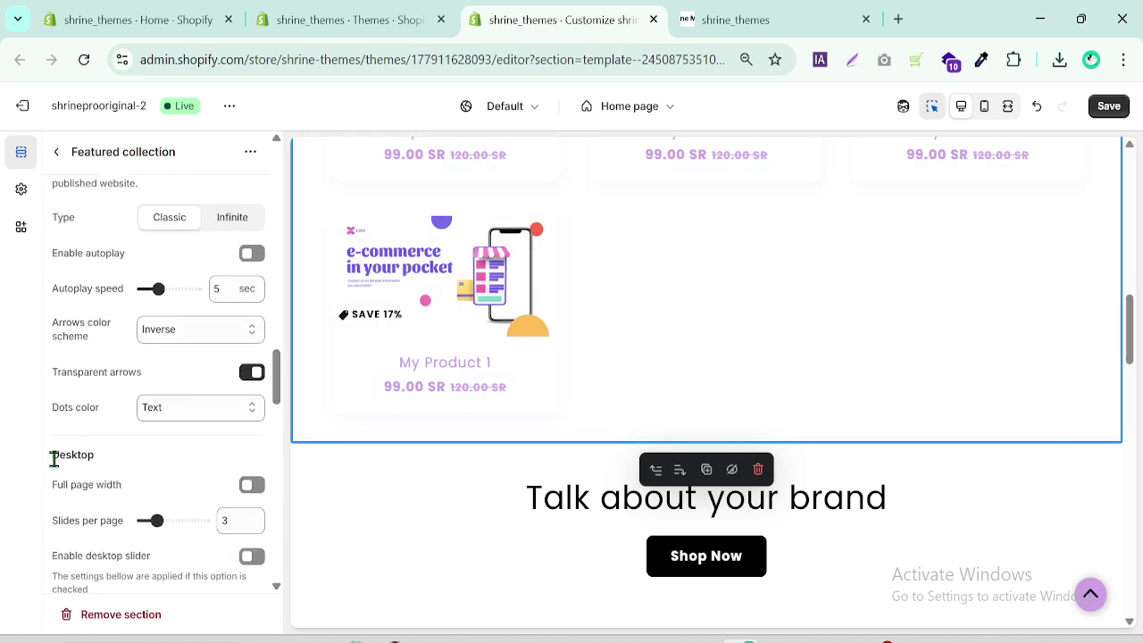
drag(54, 458, 107, 464)
click(52, 537)
drag(52, 534, 102, 529)
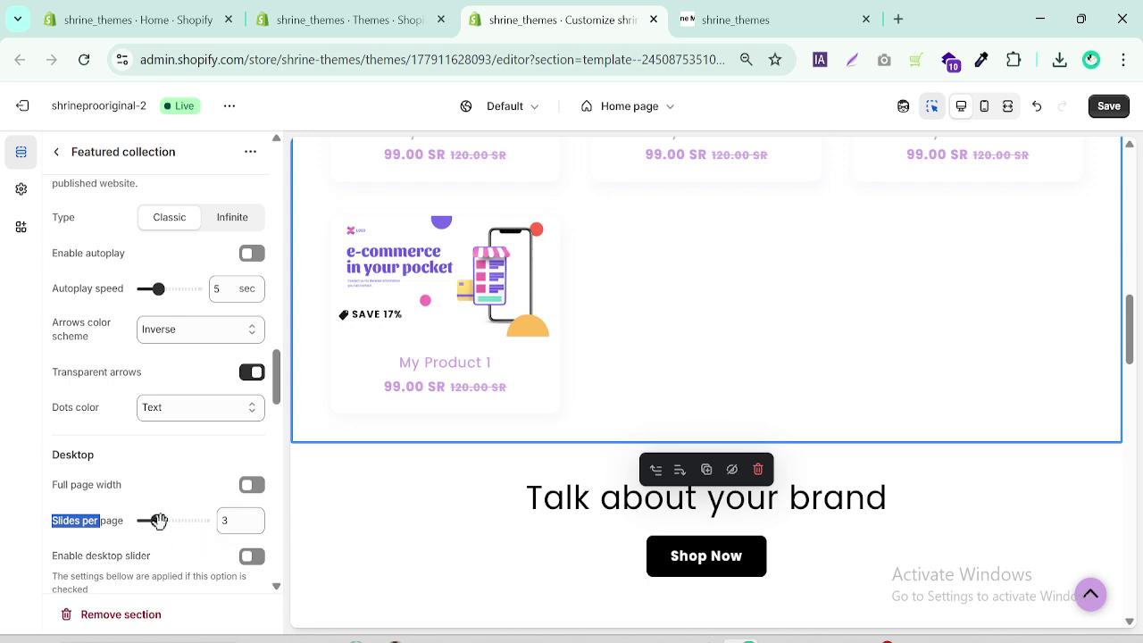
drag(153, 516, 164, 515)
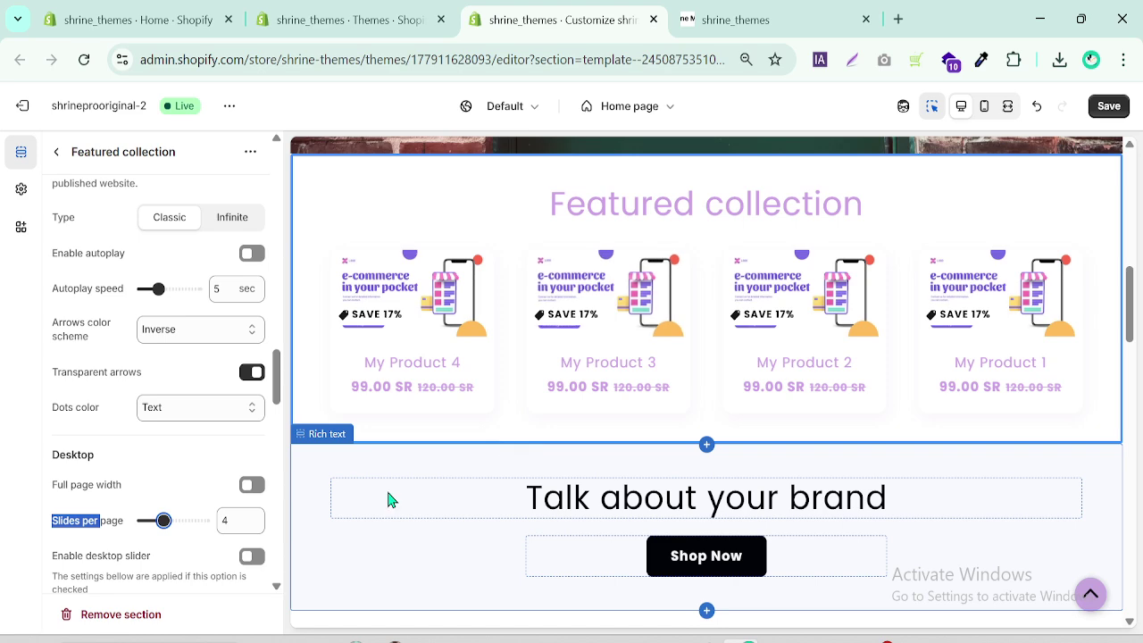
- Examine the Featured collection's mobile settings and preview the section in the mobile view
drag(277, 393, 117, 449)
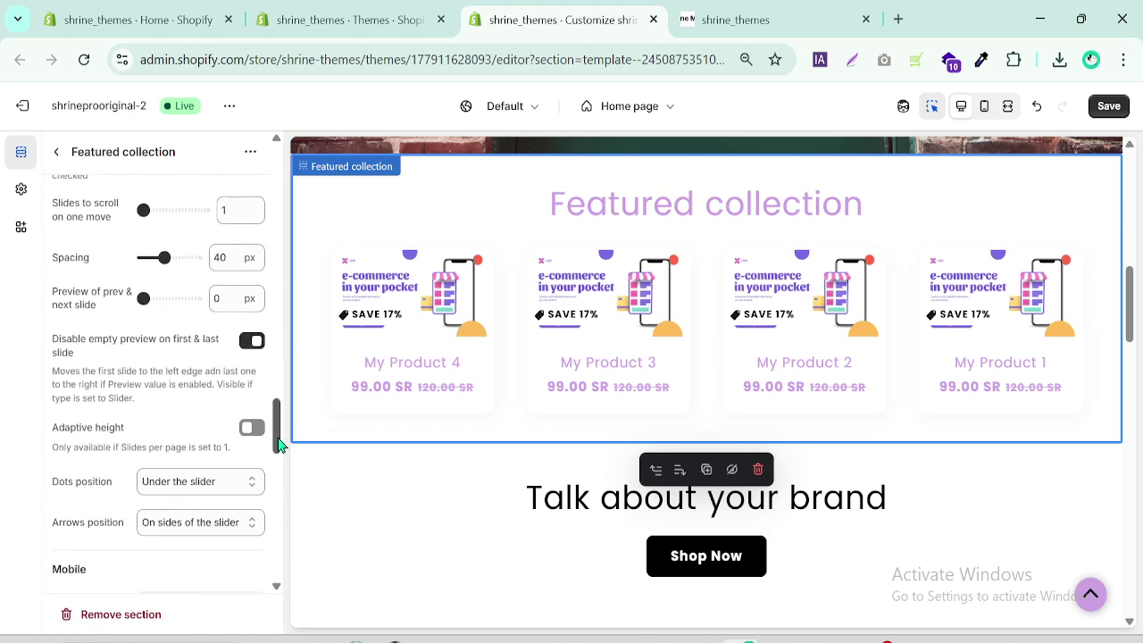
scroll(277, 477, down, 1)
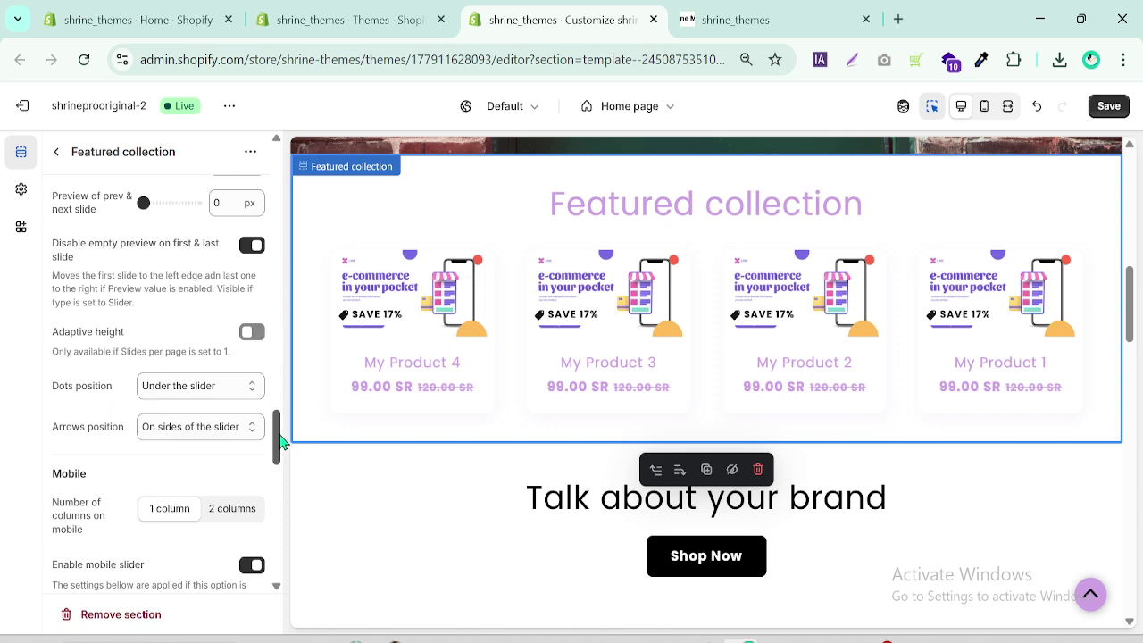
scroll(282, 440, down, 1)
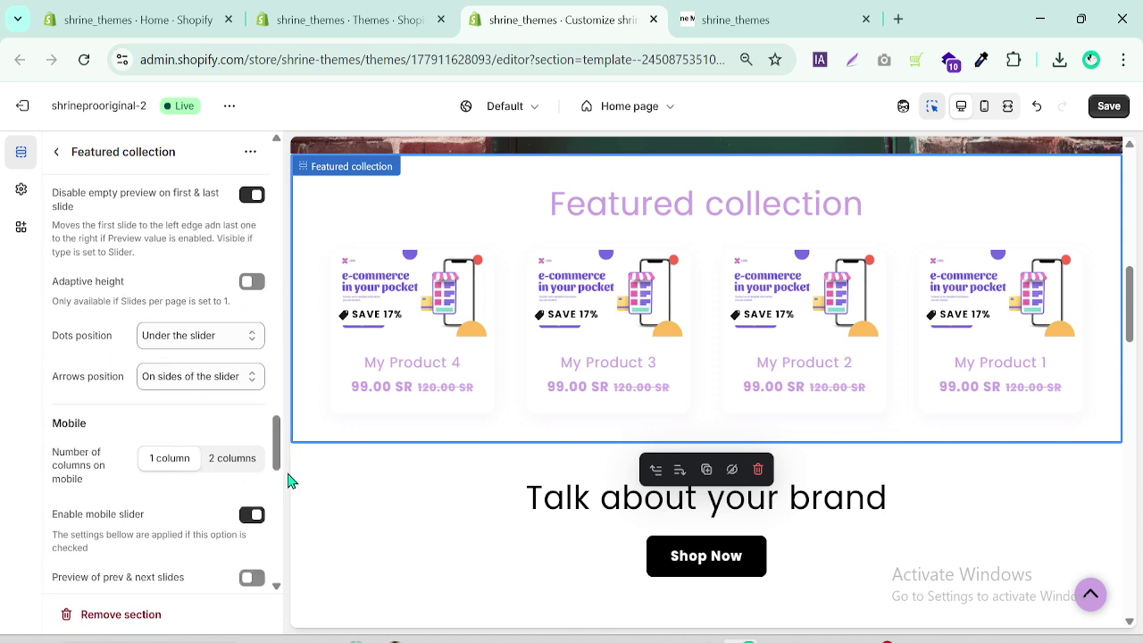
drag(53, 423, 114, 434)
click(163, 435)
click(984, 106)
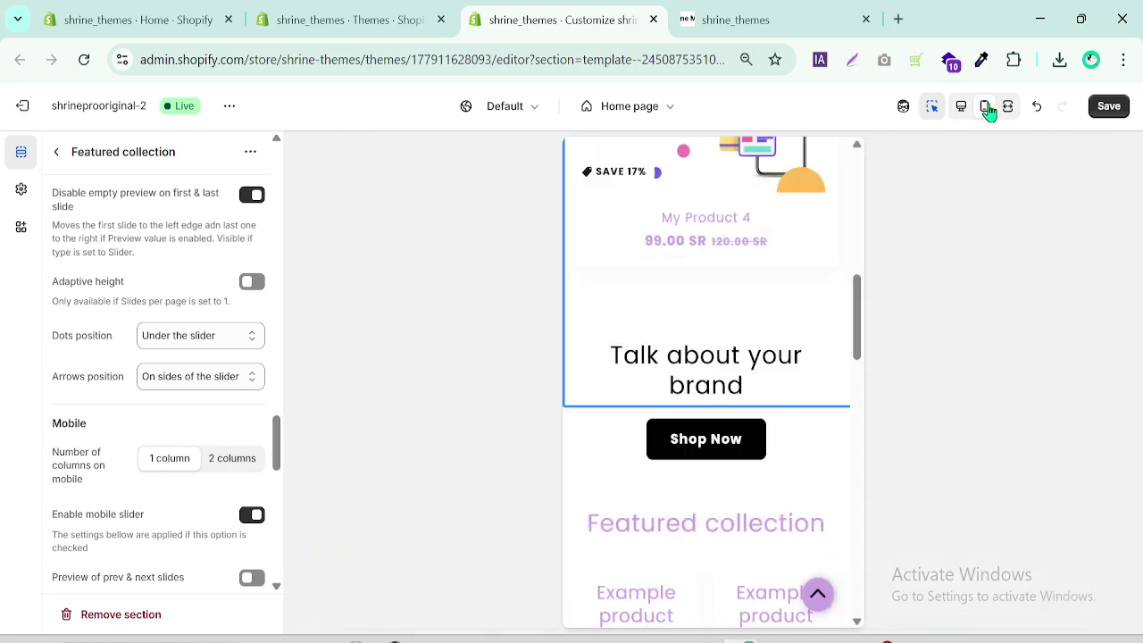
mouse_move(866, 334)
mouse_down()
mouse_move(860, 273)
mouse_move(855, 316)
mouse_up()
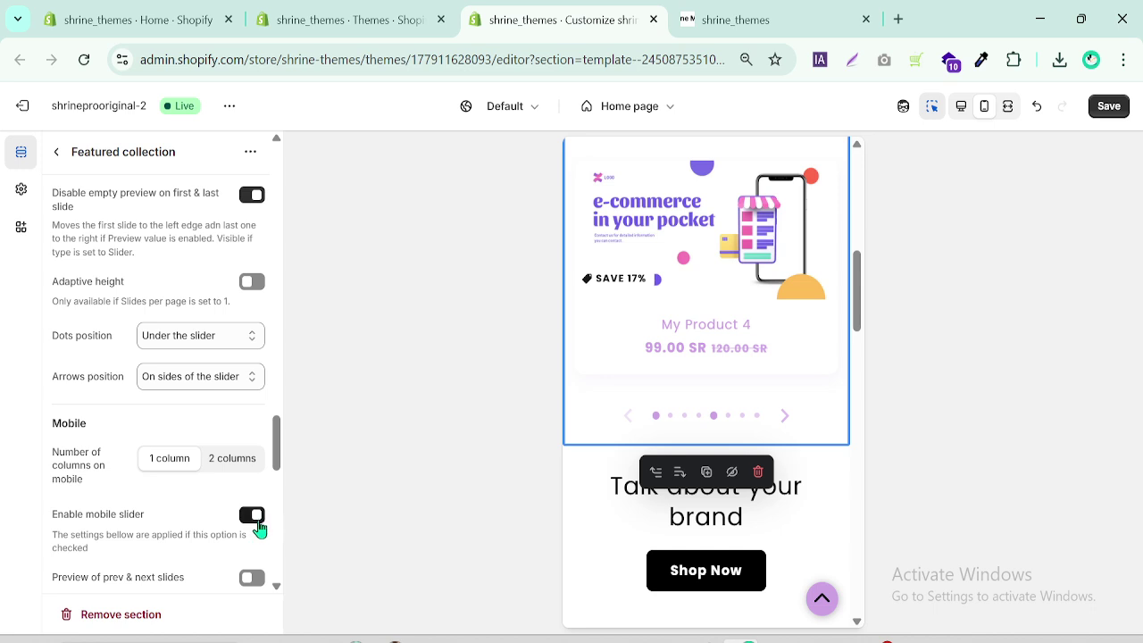
- Try the Featured collection's mobile layout with the slider off and with 2 columns, and restore the slider with 1 column
click(252, 516)
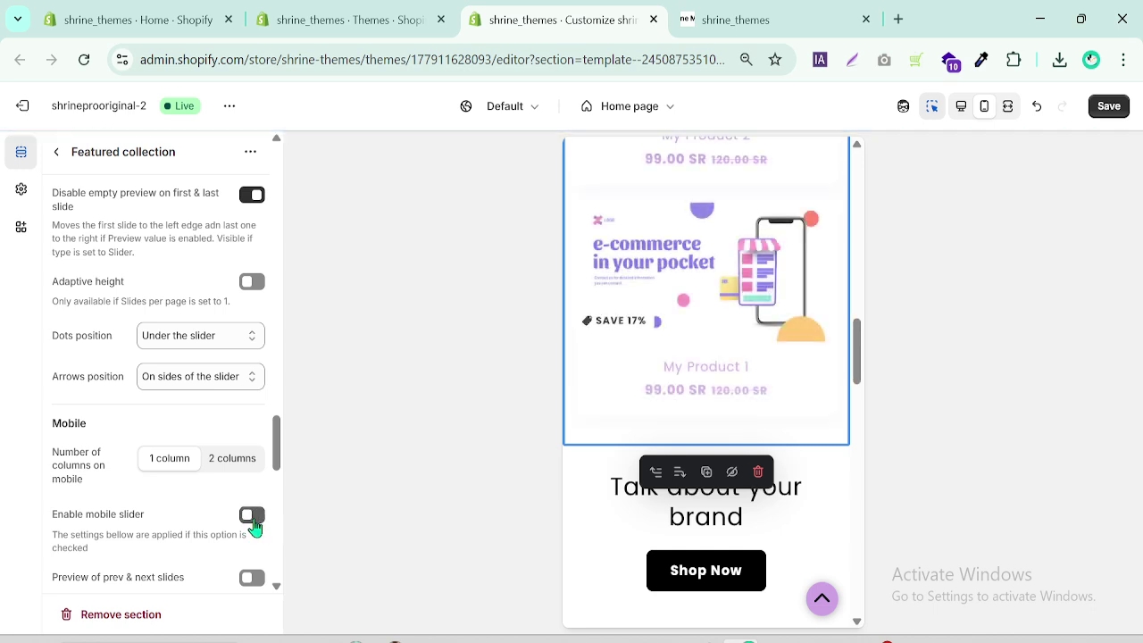
click(237, 471)
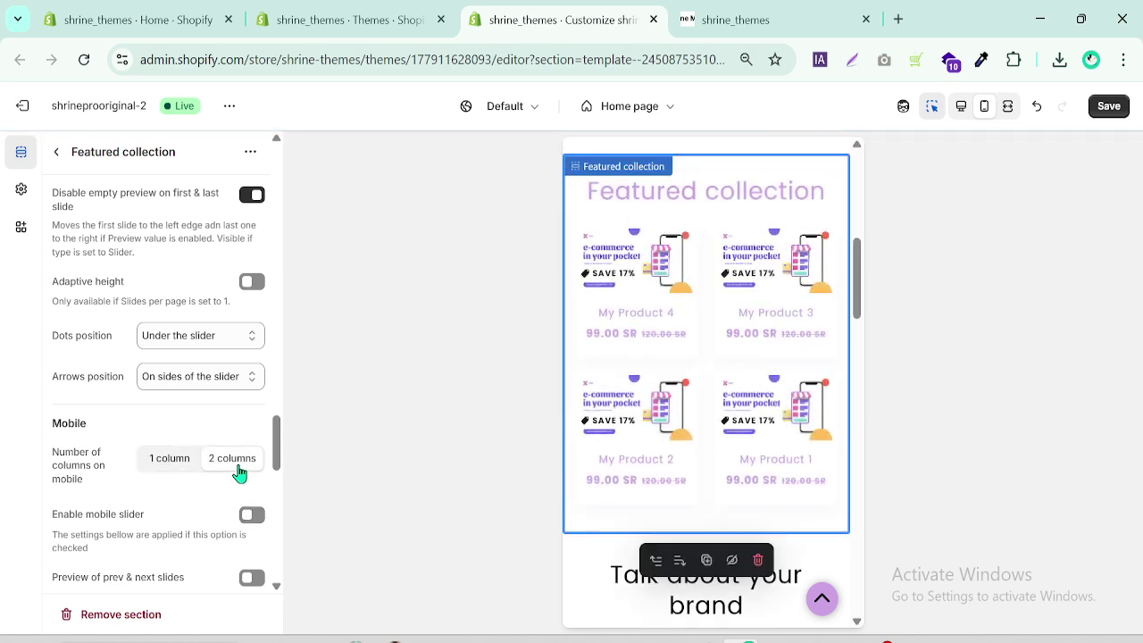
click(245, 518)
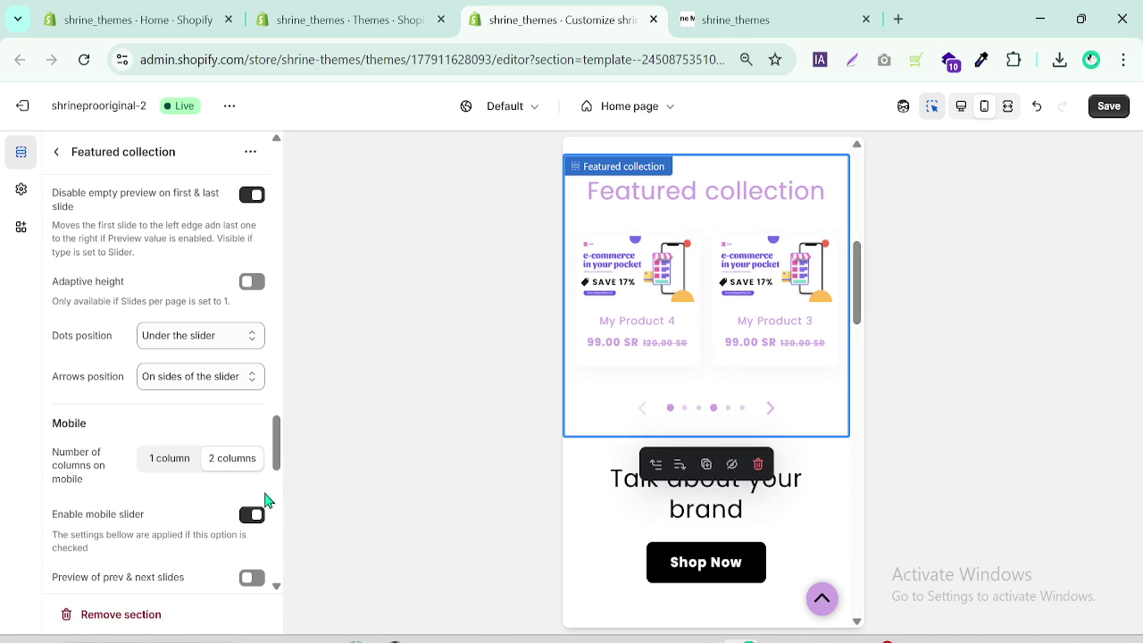
click(178, 464)
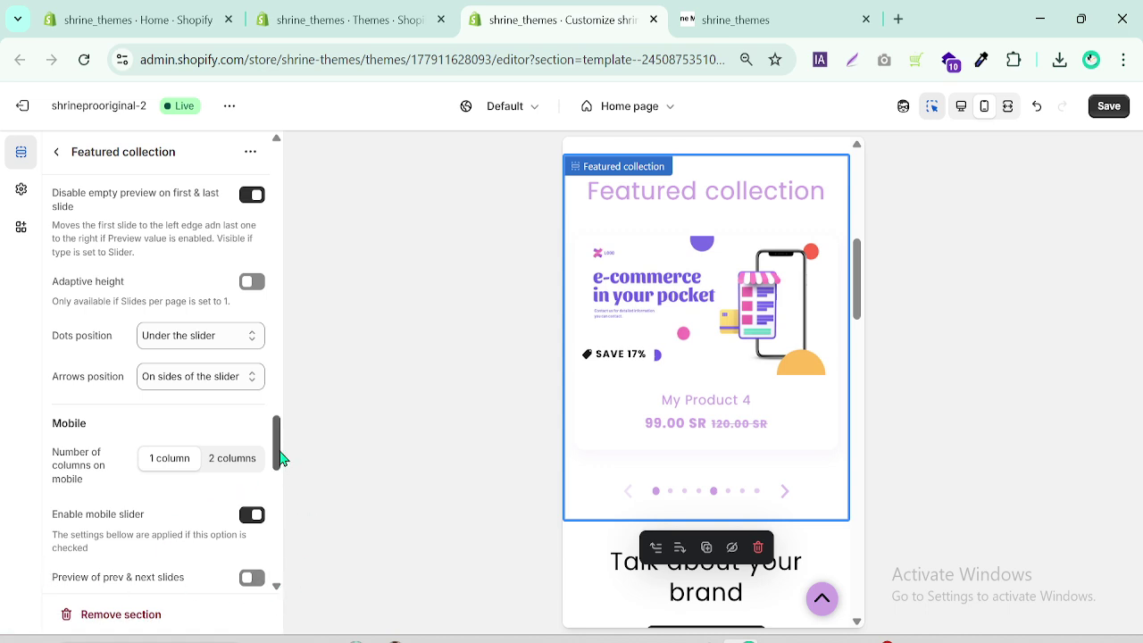
- Leave the Featured collection settings, return the preview to the desktop view and save the theme changes
drag(280, 460, 280, 480)
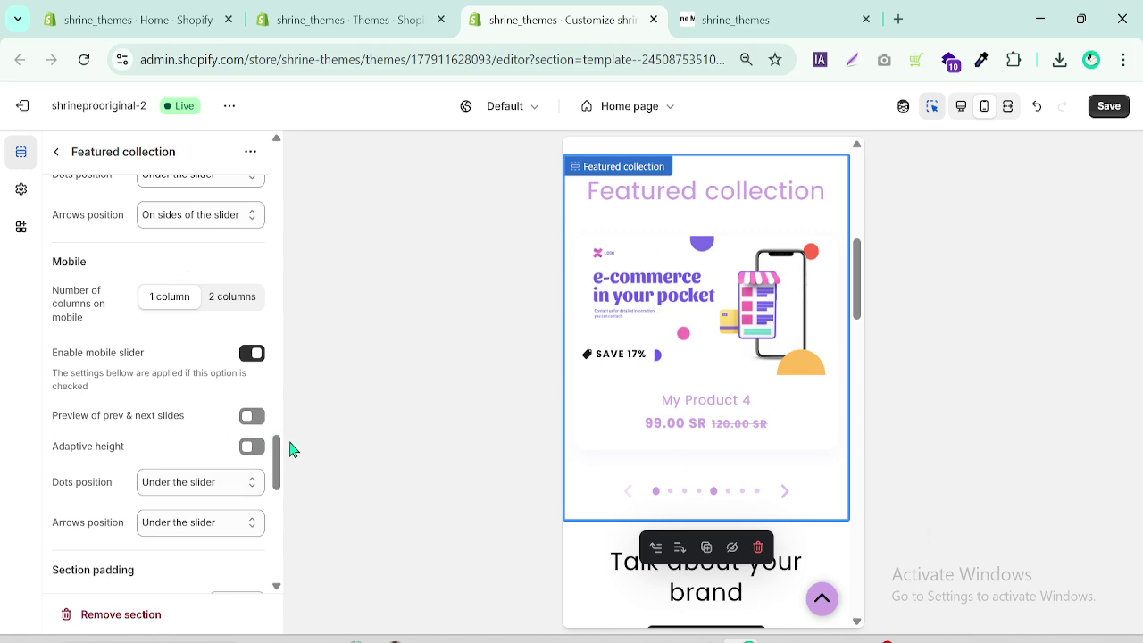
drag(278, 460, 277, 171)
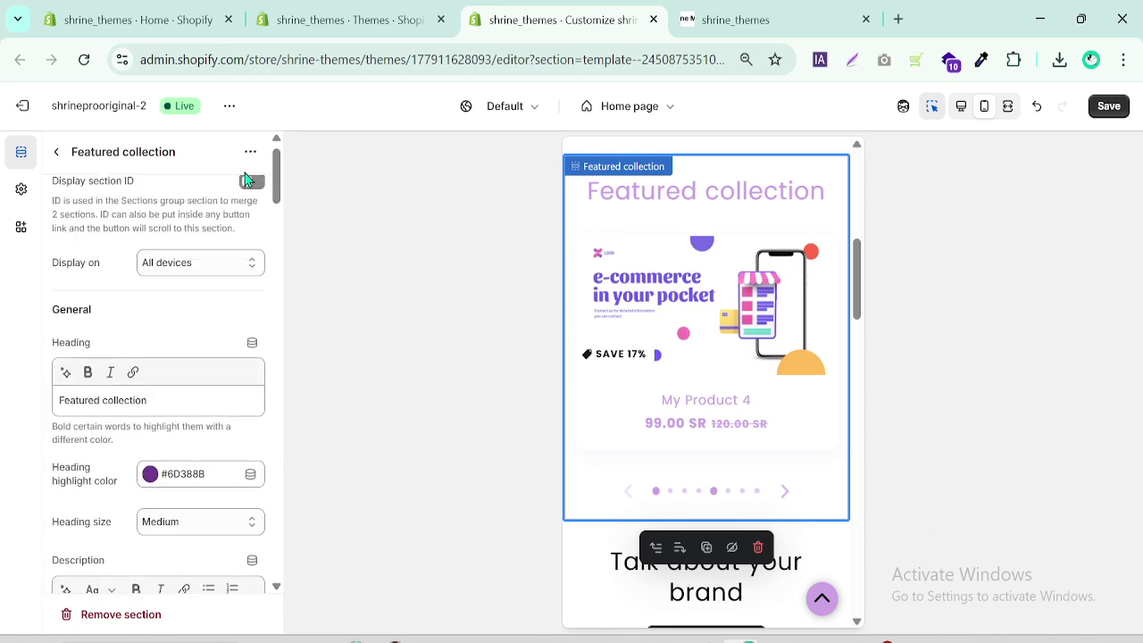
click(52, 155)
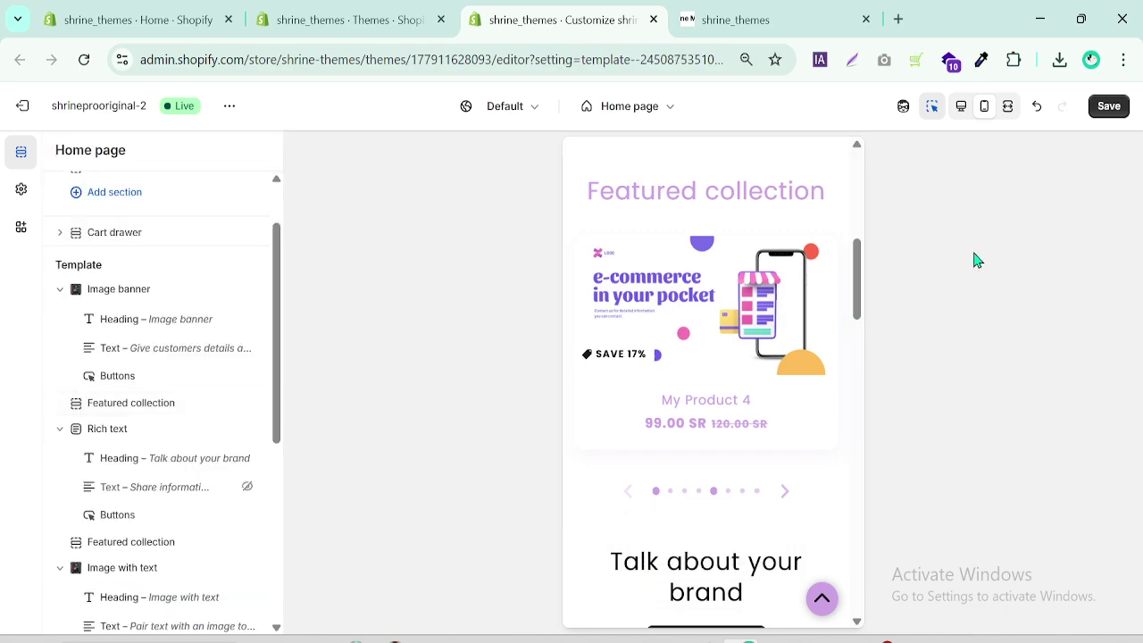
click(962, 108)
drag(1129, 201, 1132, 300)
click(1107, 107)
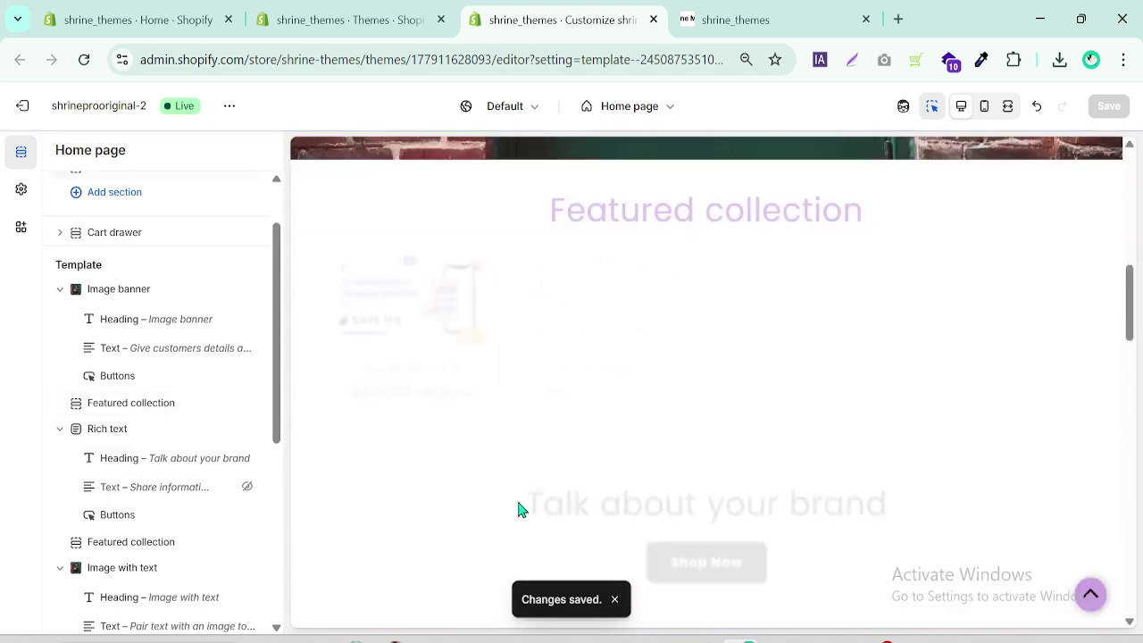
- Create a new collection in the store admin and title it "For Summer Collection"
click(376, 9)
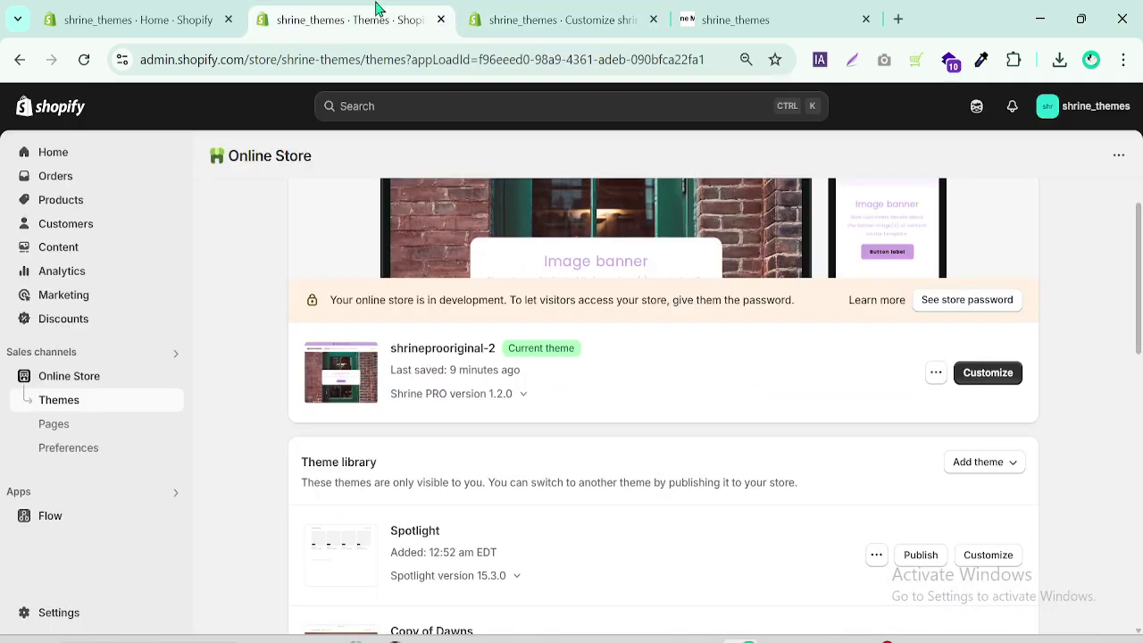
click(83, 201)
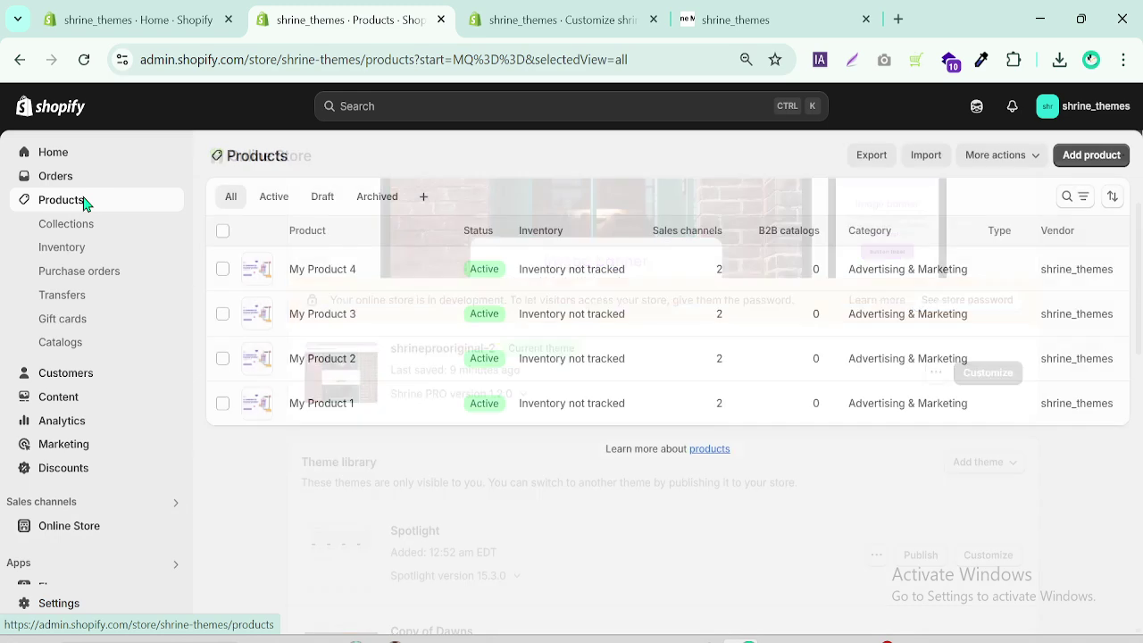
click(78, 226)
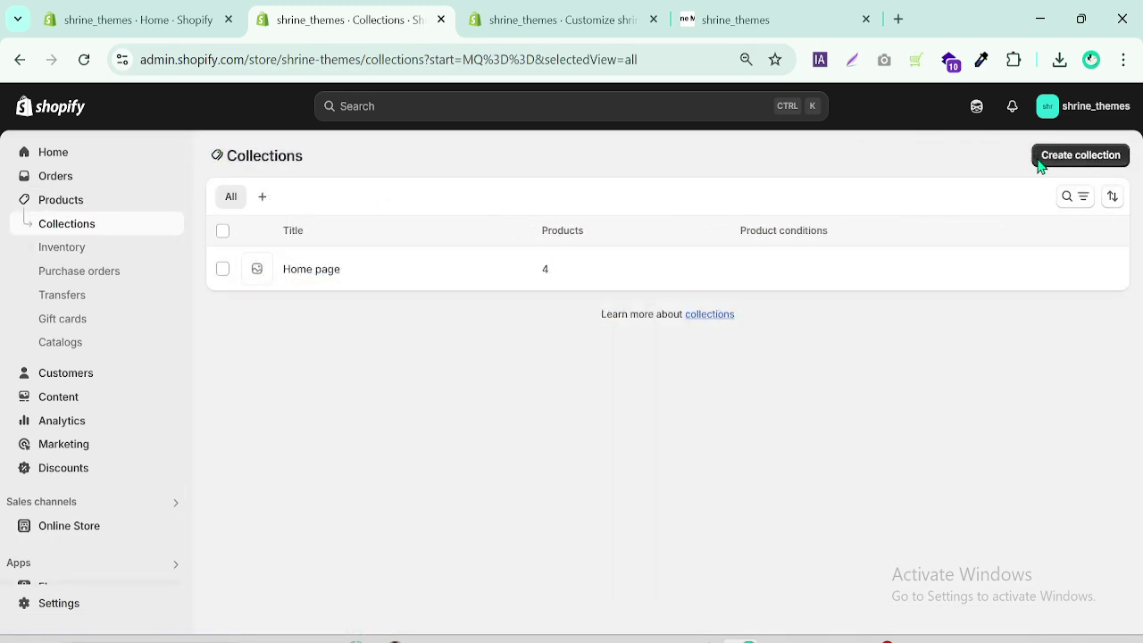
click(1080, 155)
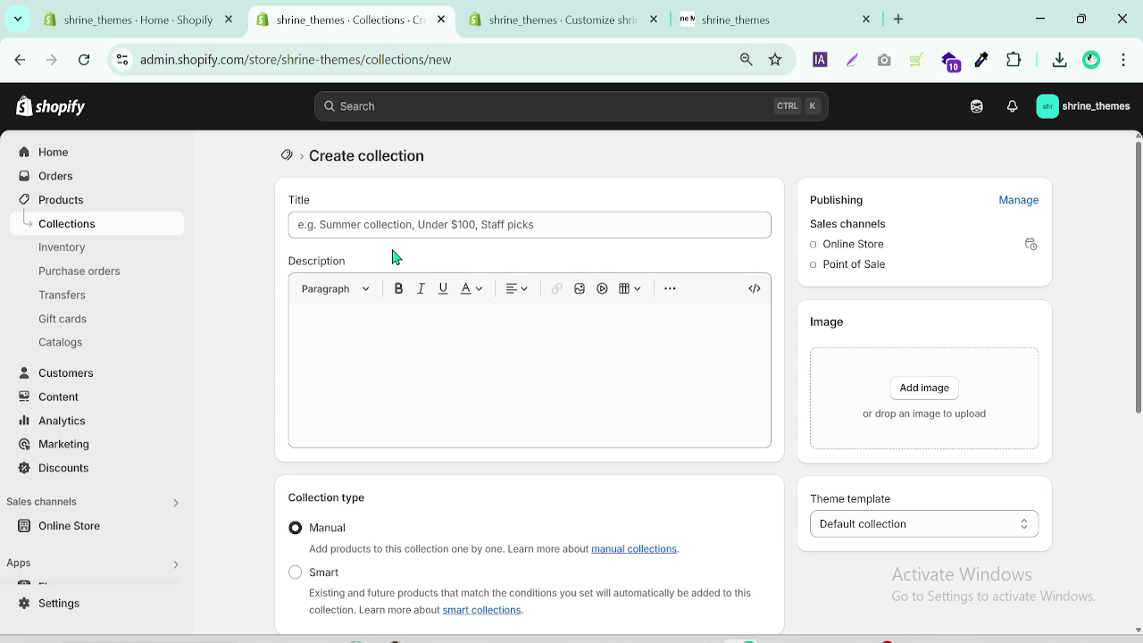
click(380, 225)
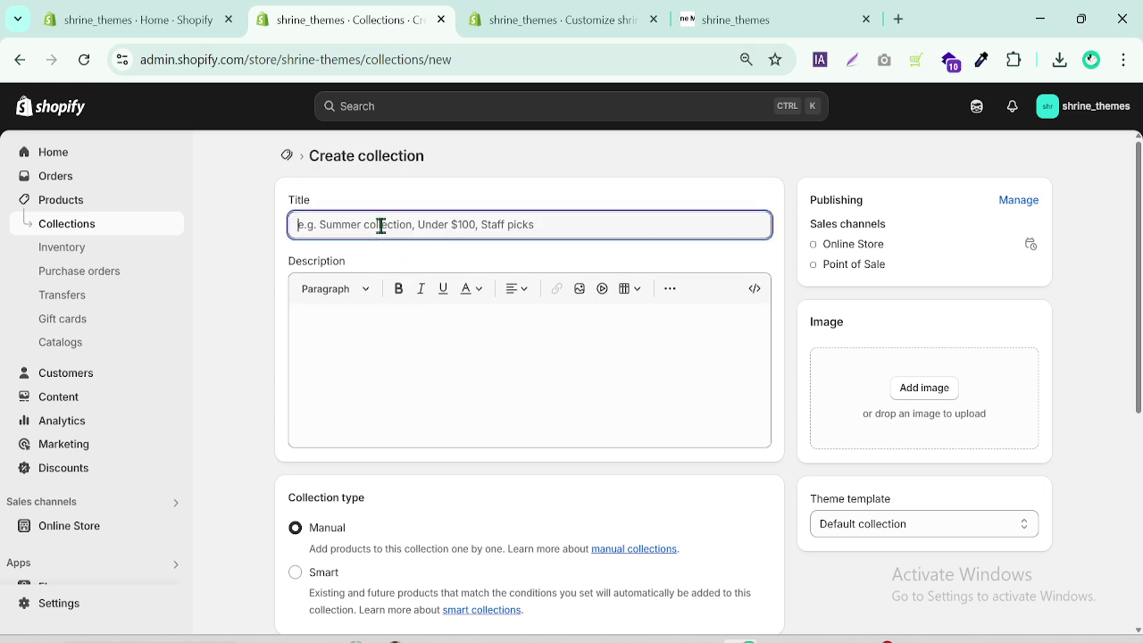
text(For Summer Collection)
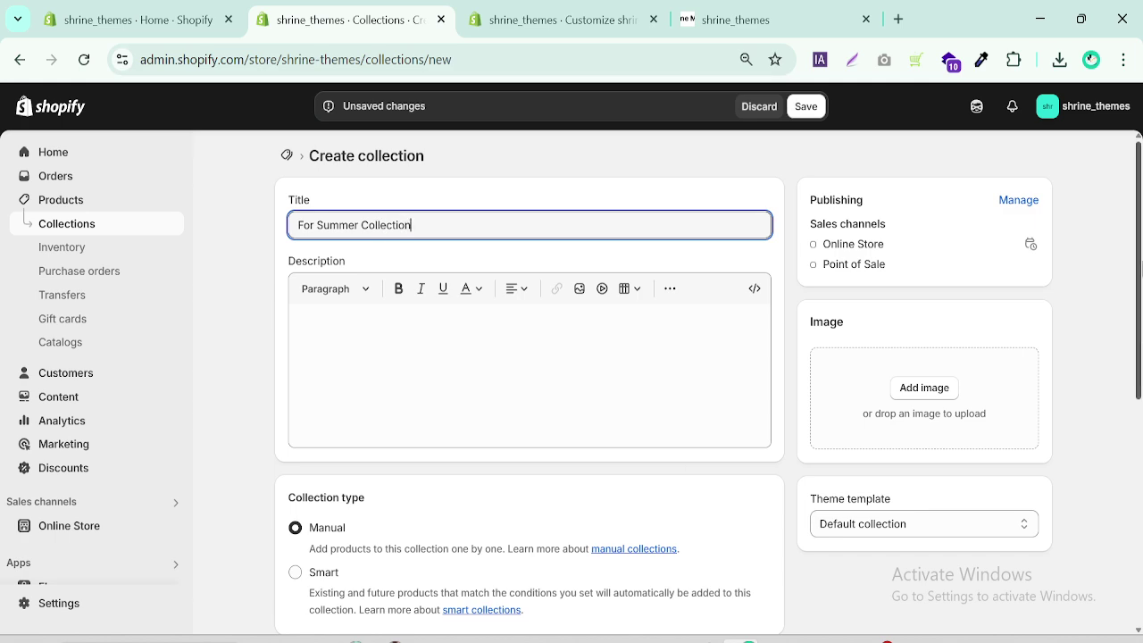
- Add My Product 3 and My Product 4 to the new collection, save it and return to the collections list
scroll(1140, 498, down, 5)
scroll(1140, 497, up, 5)
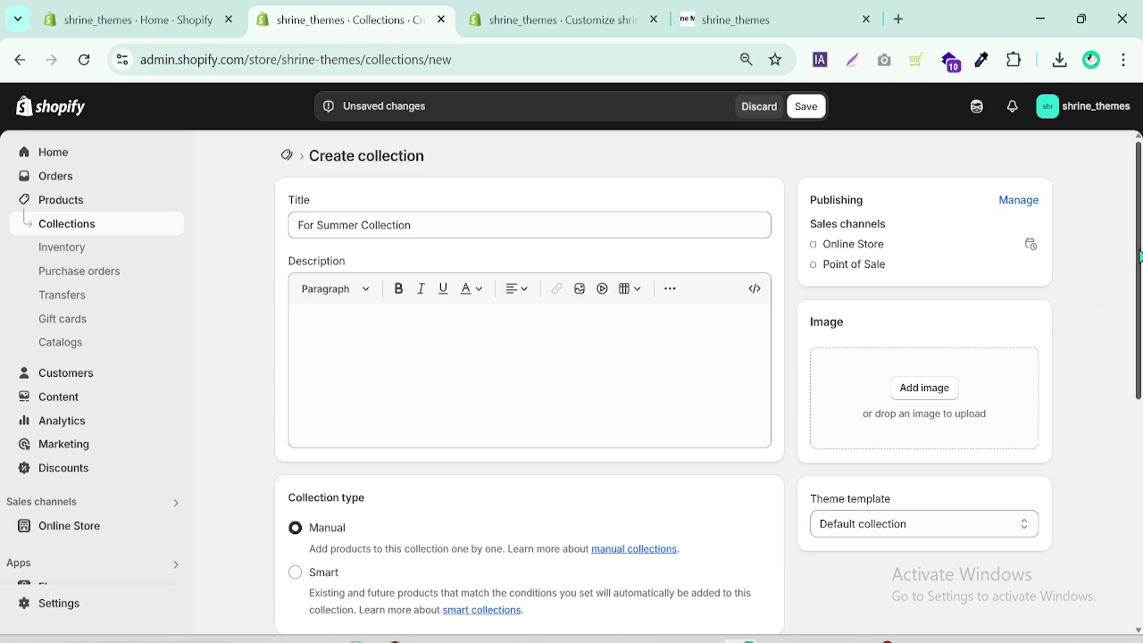
scroll(1027, 454, down, 4)
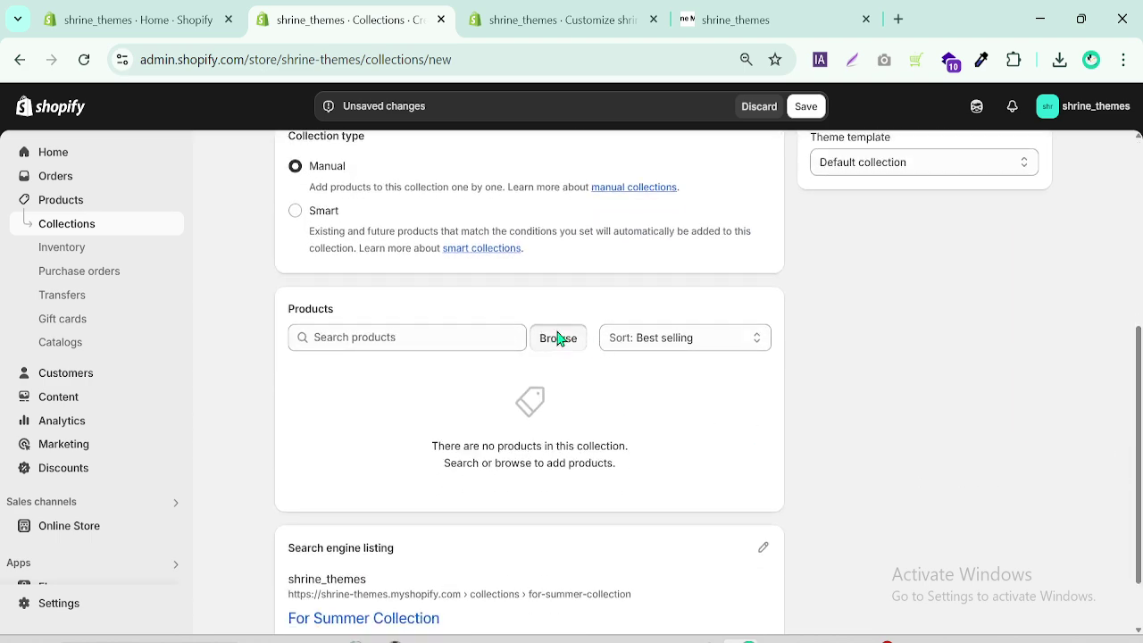
click(557, 336)
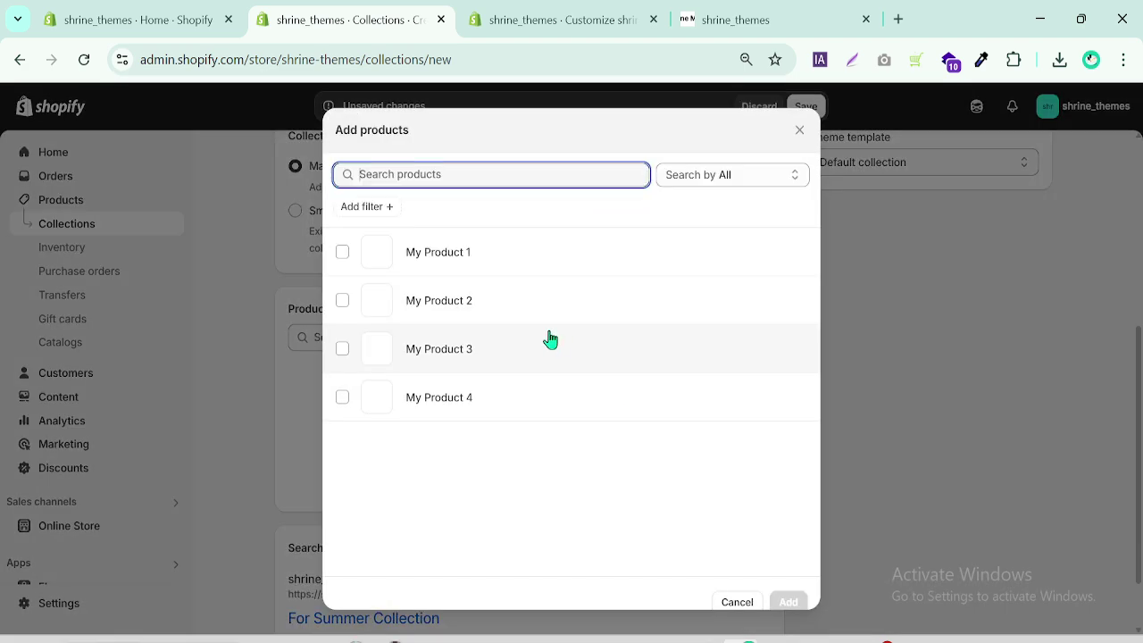
click(342, 348)
click(342, 397)
click(790, 602)
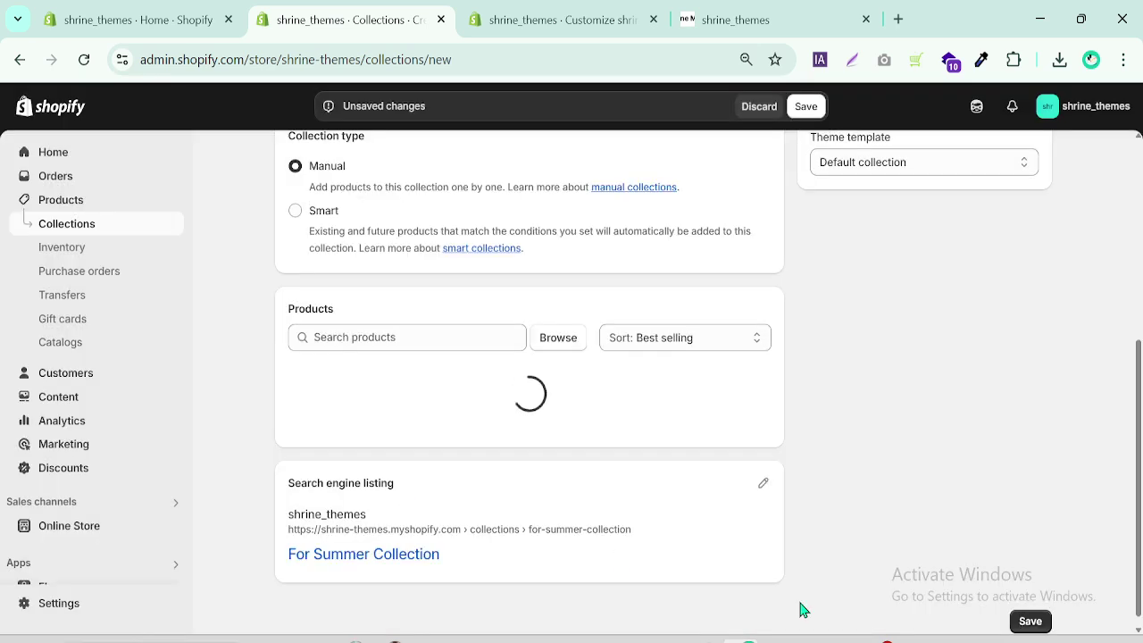
click(809, 109)
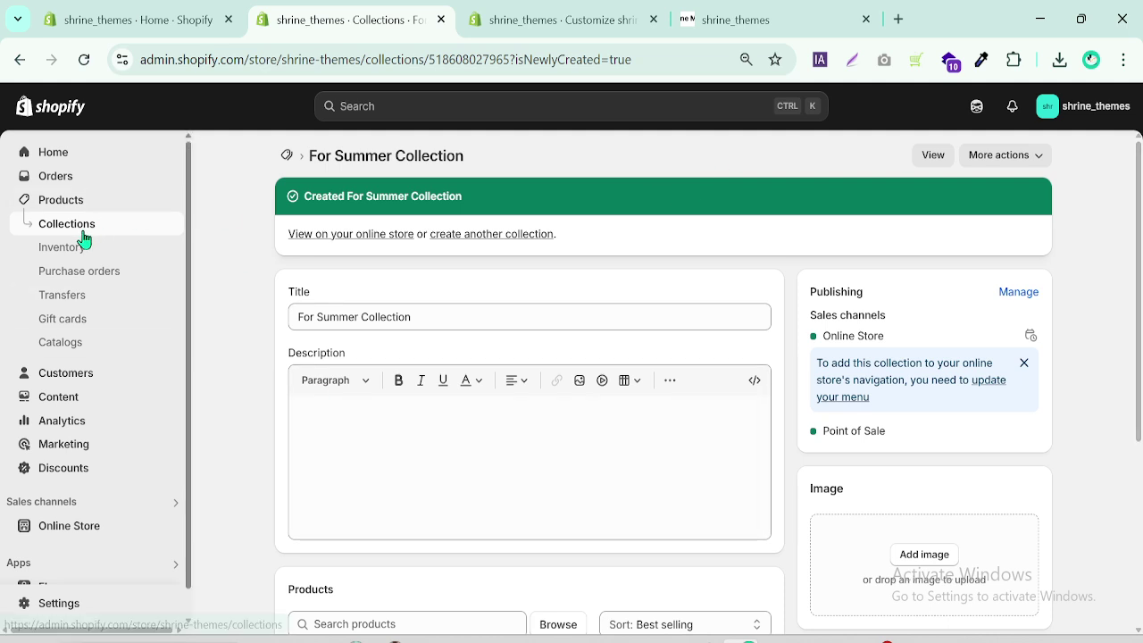
click(46, 227)
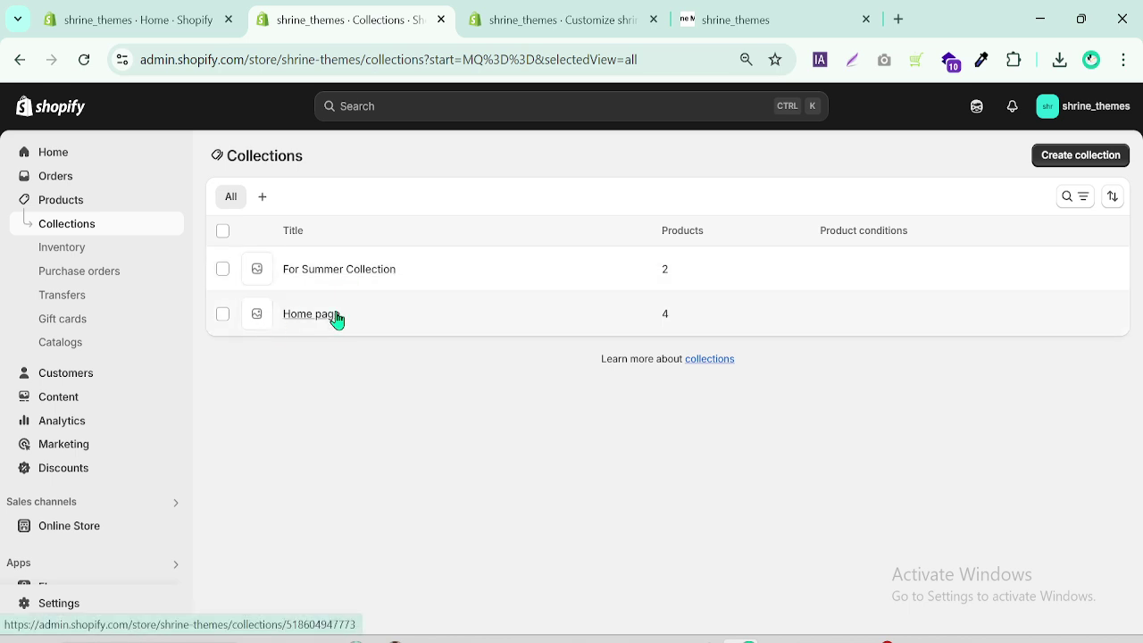
- Return to the theme editor and add a Collection list section between the first Featured collection and Rich text
click(497, 7)
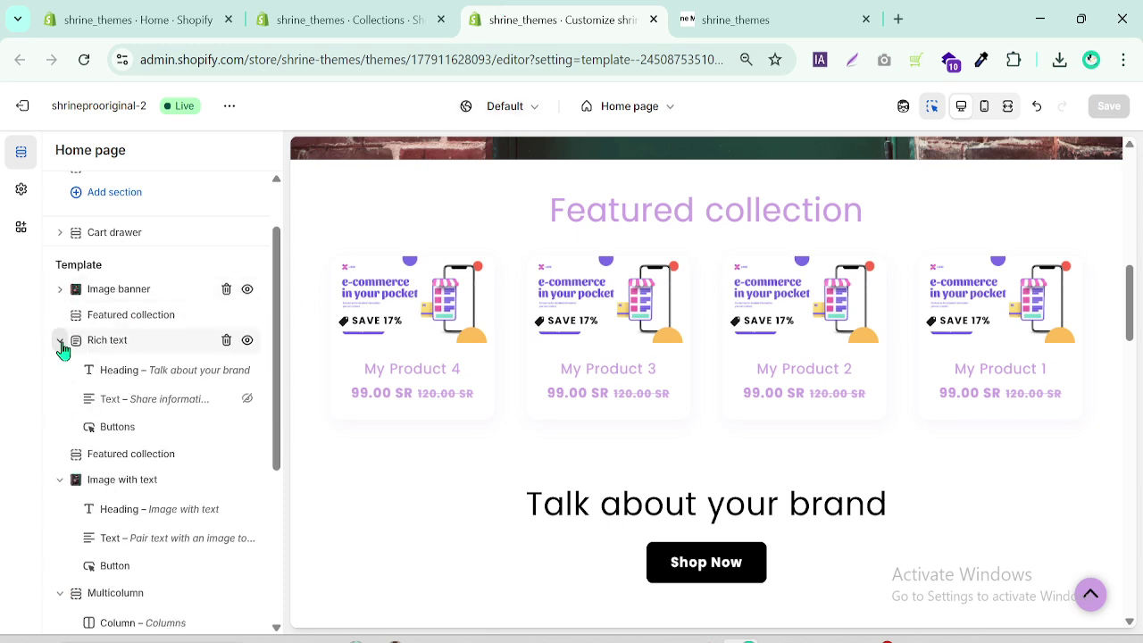
click(61, 346)
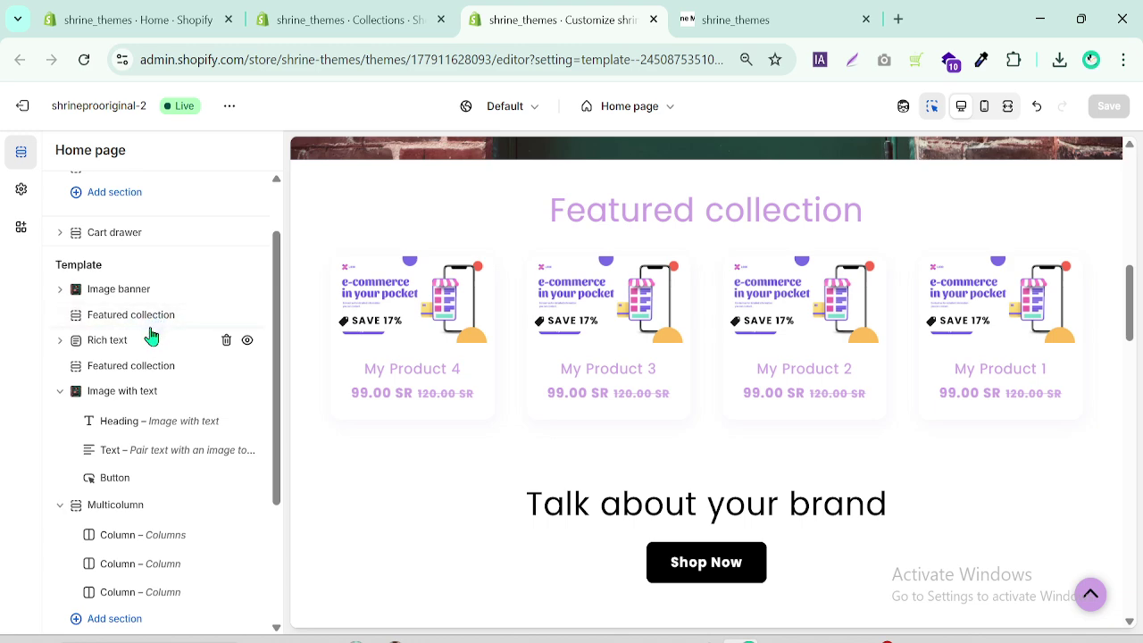
click(157, 330)
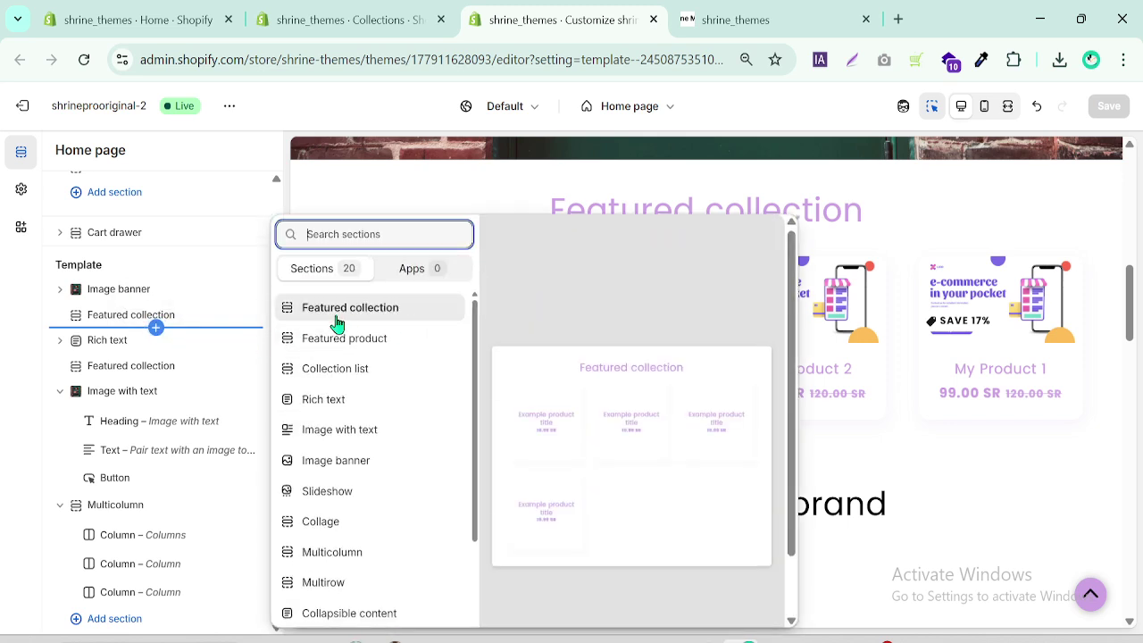
click(334, 369)
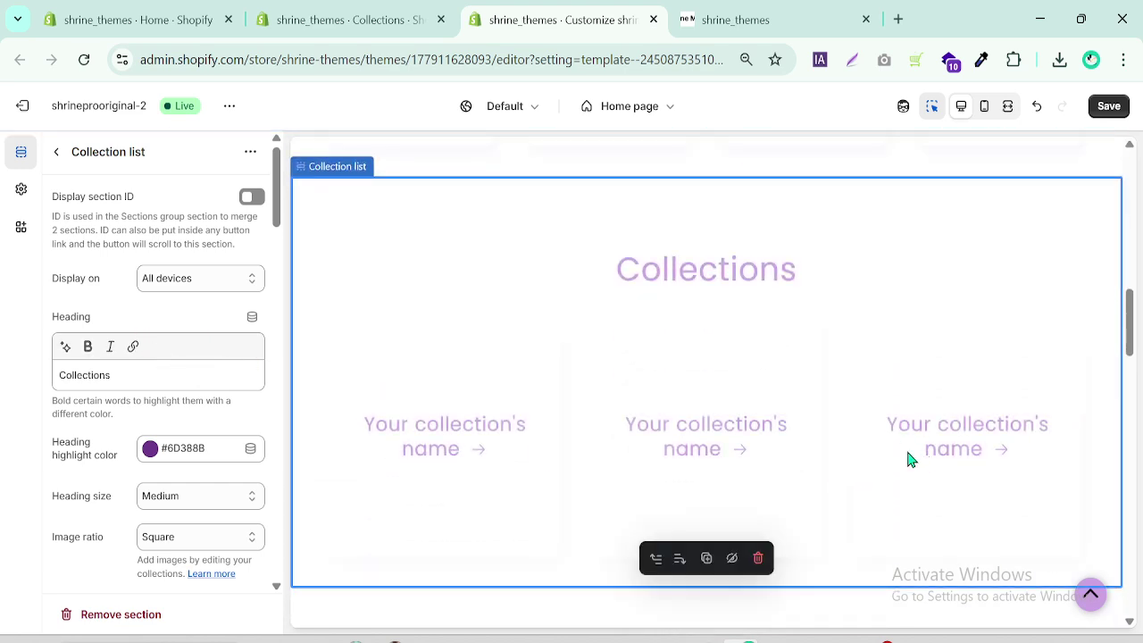
- Set the Collection list's desktop slides per page to 2 and delete its third Collection block
scroll(273, 282, down, 4)
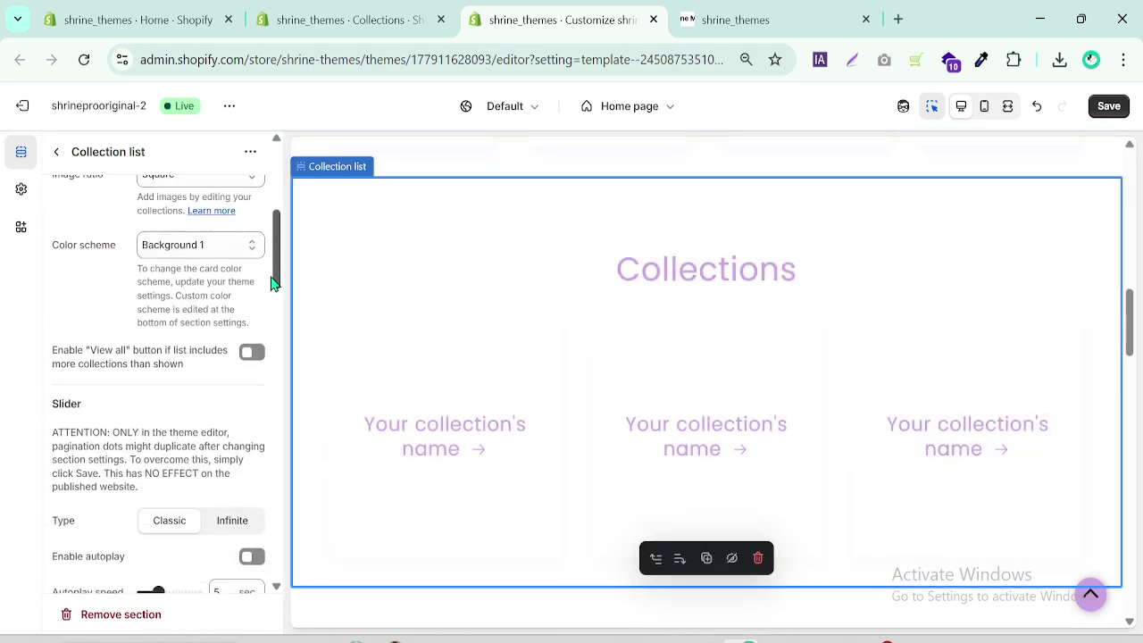
drag(274, 282, 120, 362)
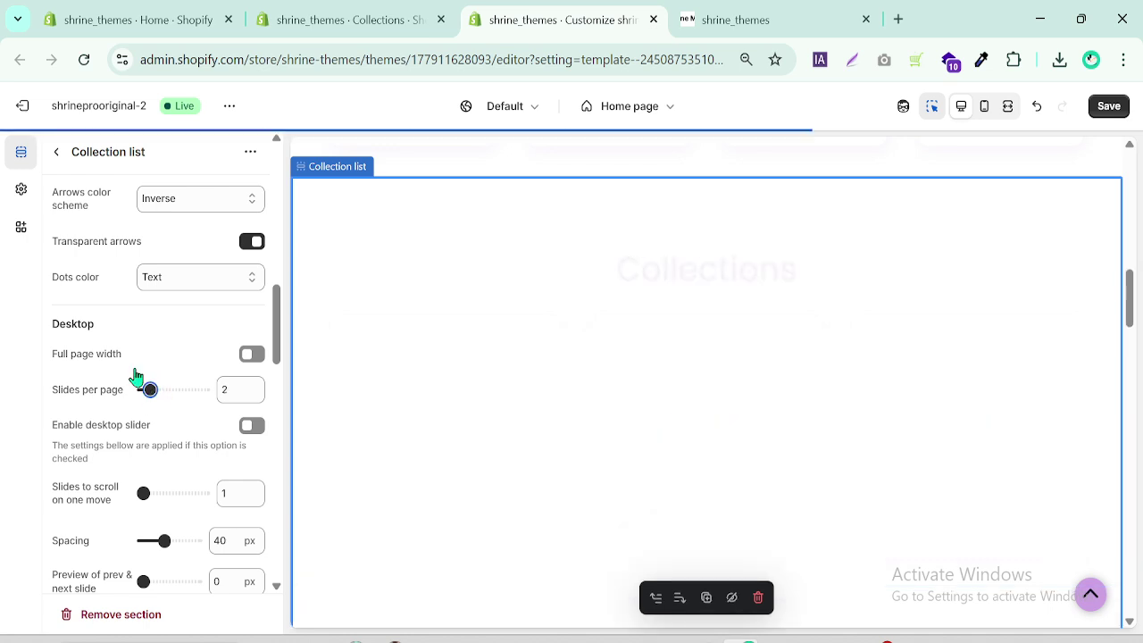
click(57, 157)
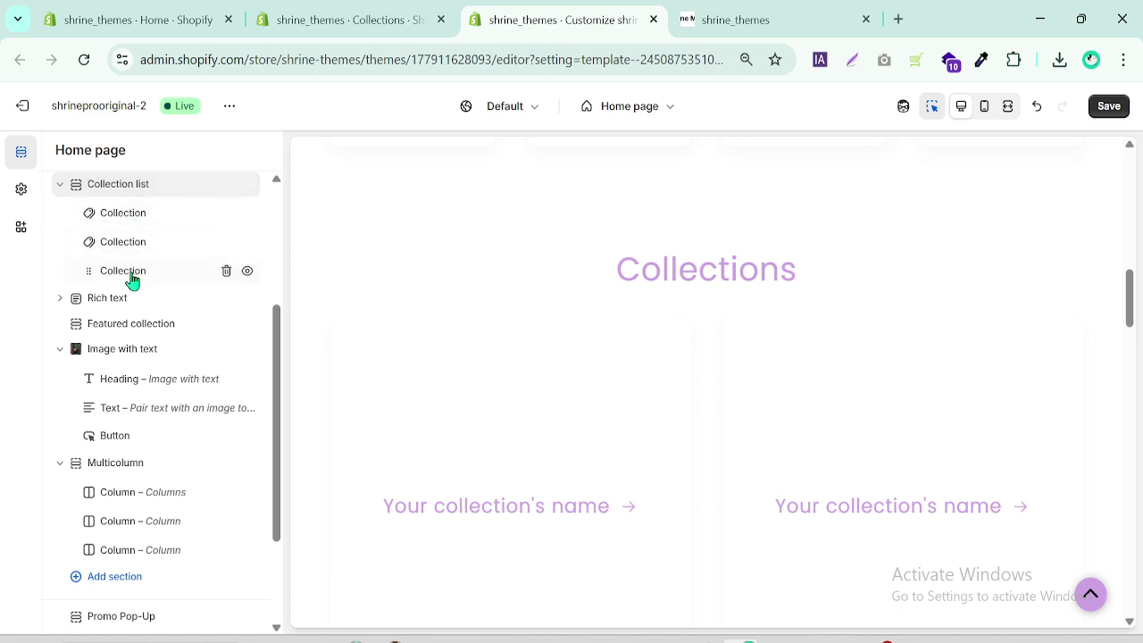
click(226, 272)
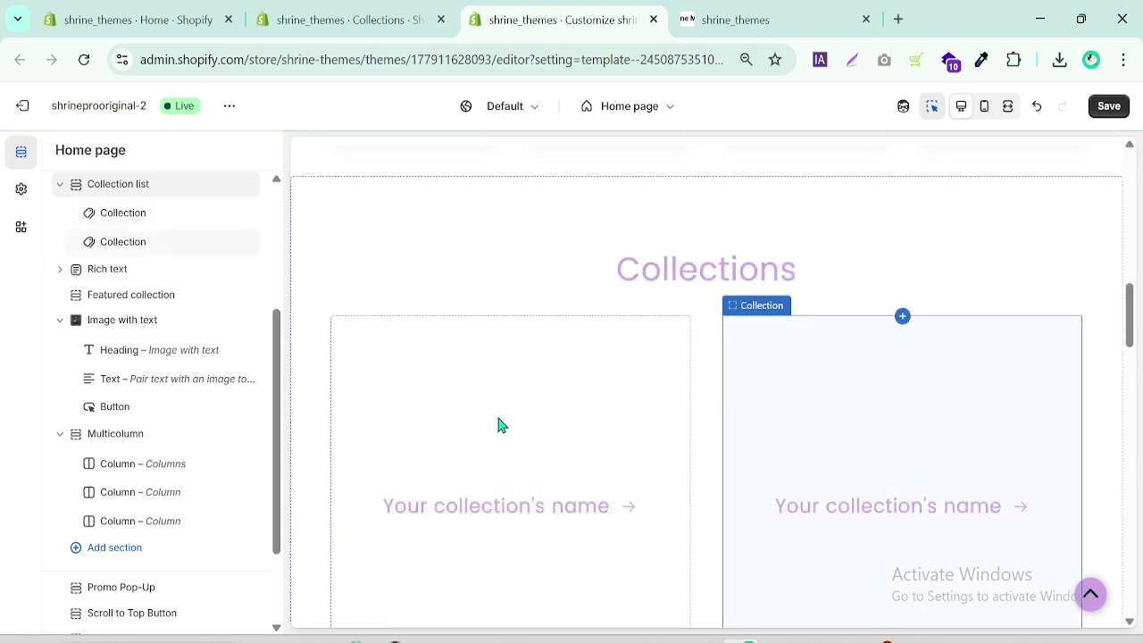
- Assign For Summer Collection to the first Collection block of the Collection list and return to the section list
click(125, 214)
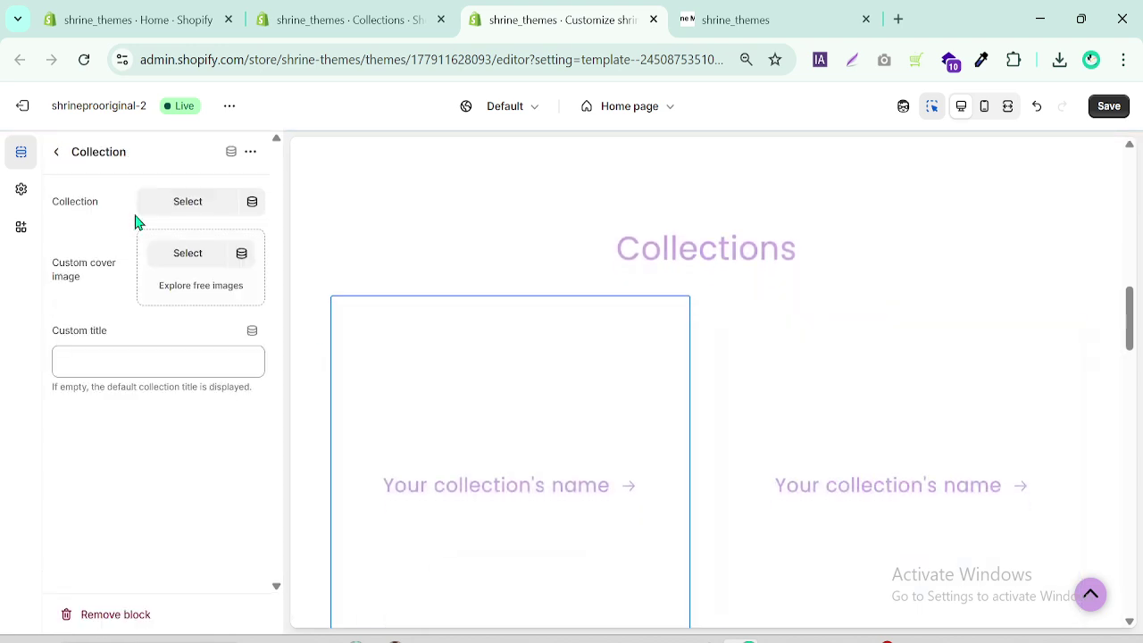
click(180, 216)
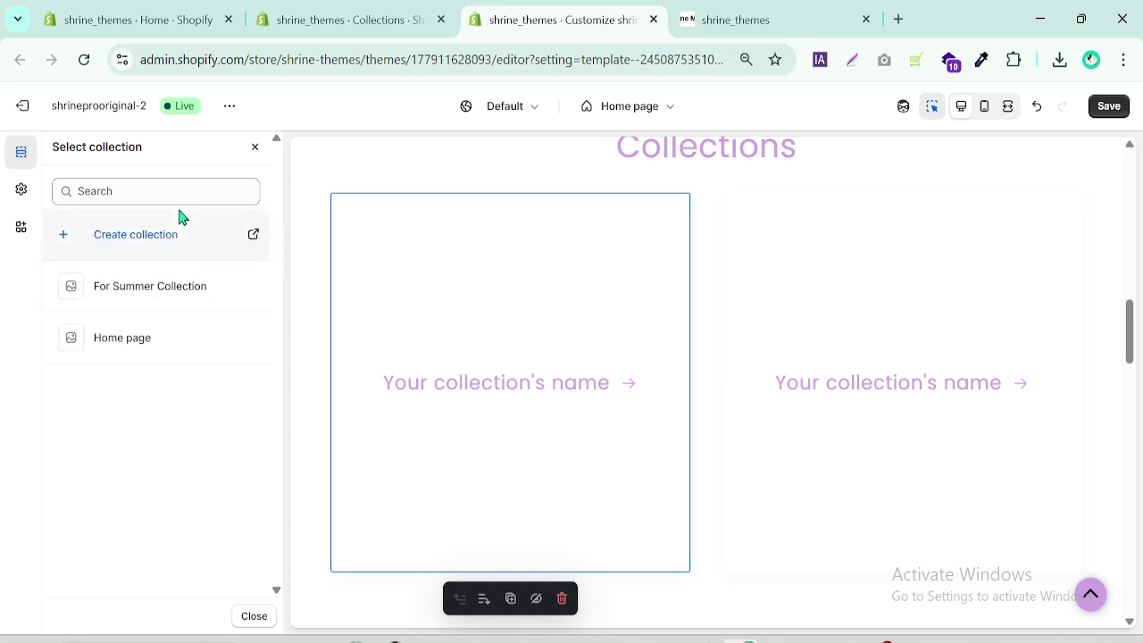
click(158, 288)
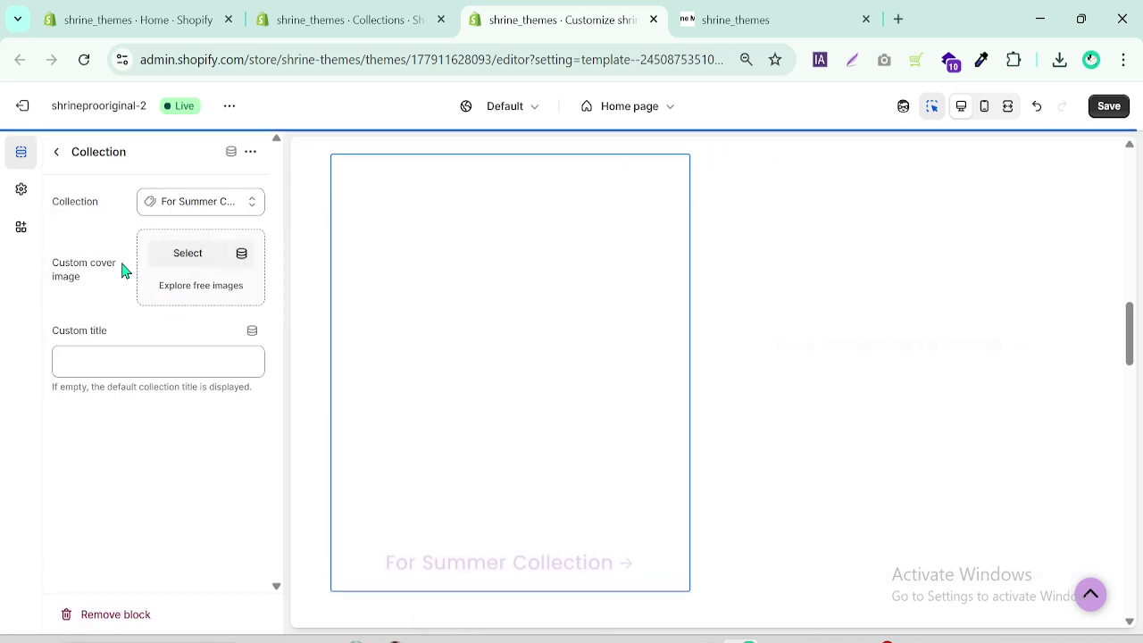
click(56, 153)
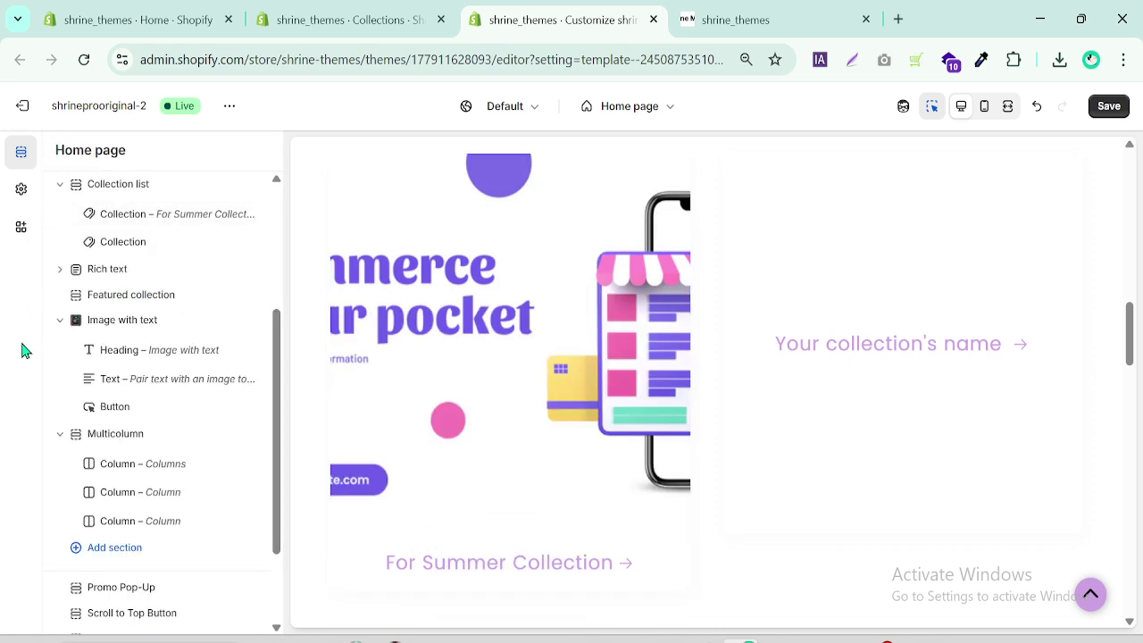
- Assign the Home page collection to the second Collection block and save the theme changes
click(121, 253)
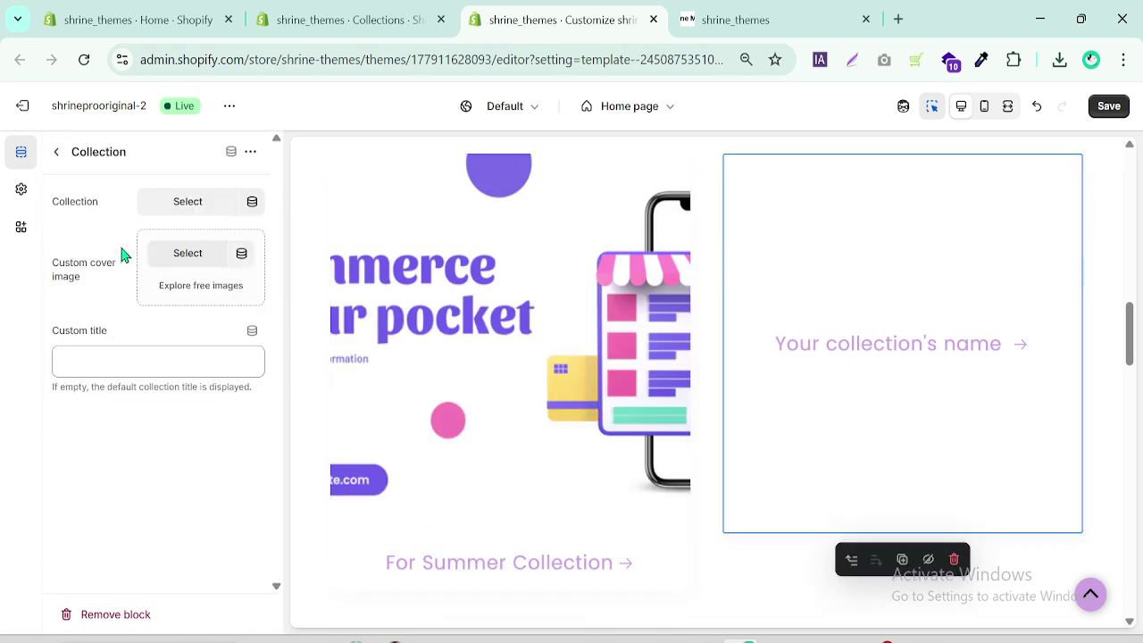
click(188, 204)
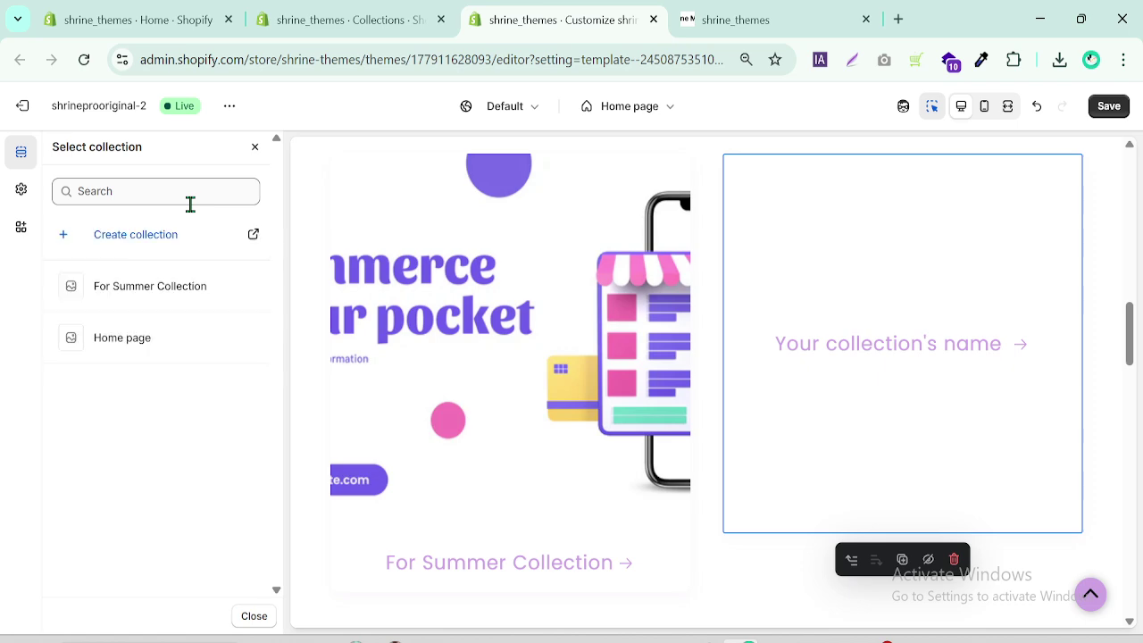
click(161, 344)
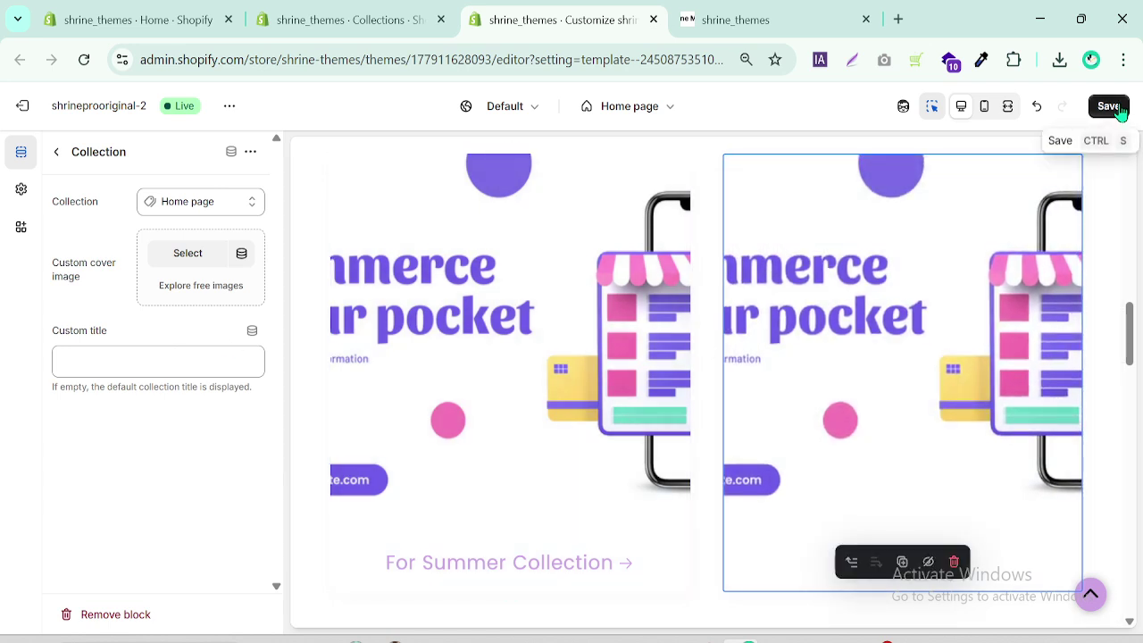
click(1108, 107)
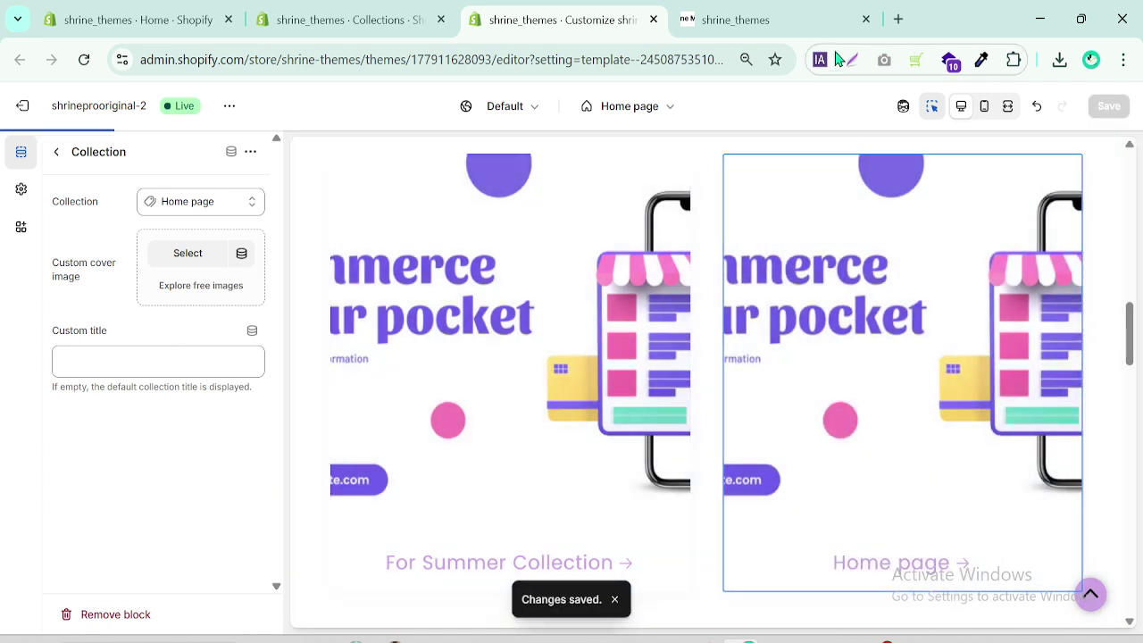
- Reload the live storefront home page and review its Featured collection and Collections sections
click(723, 10)
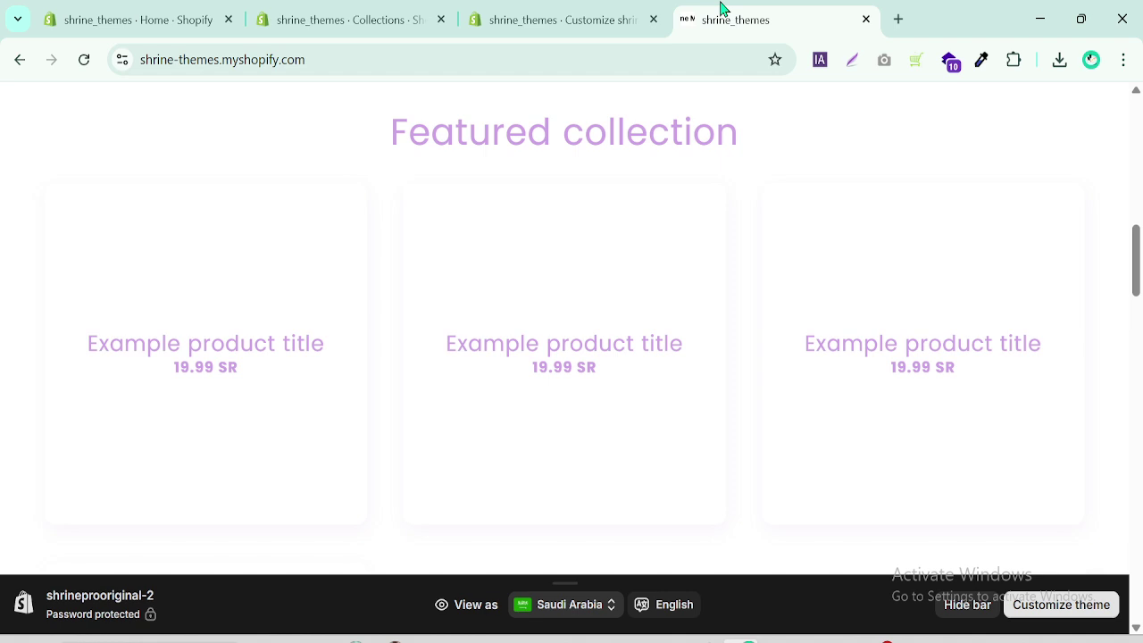
click(81, 63)
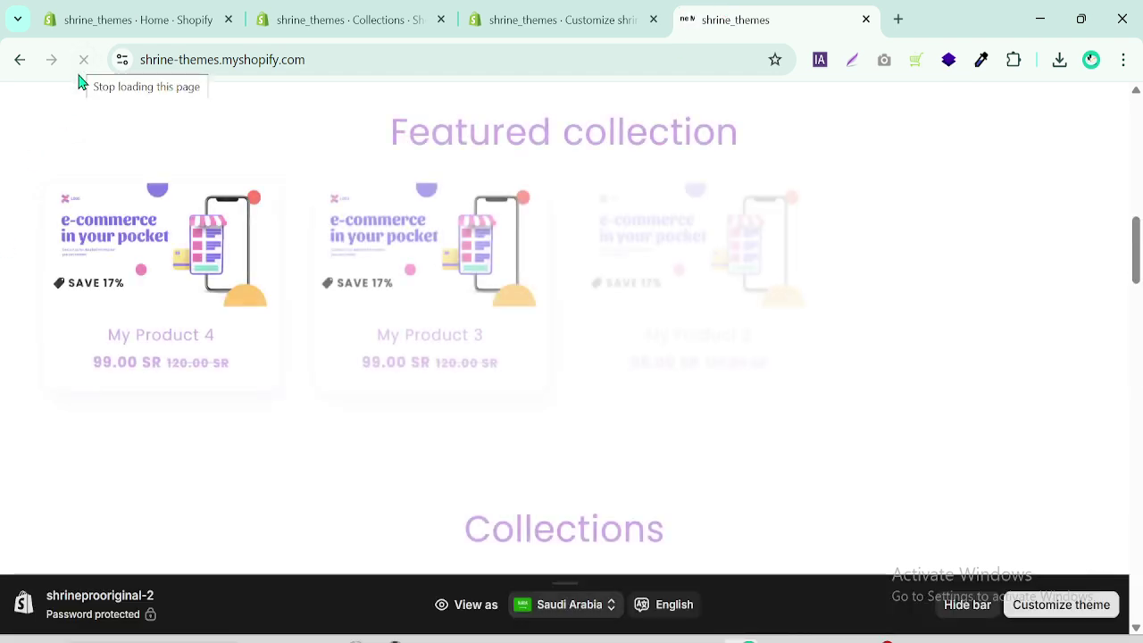
scroll(626, 235, up, 1)
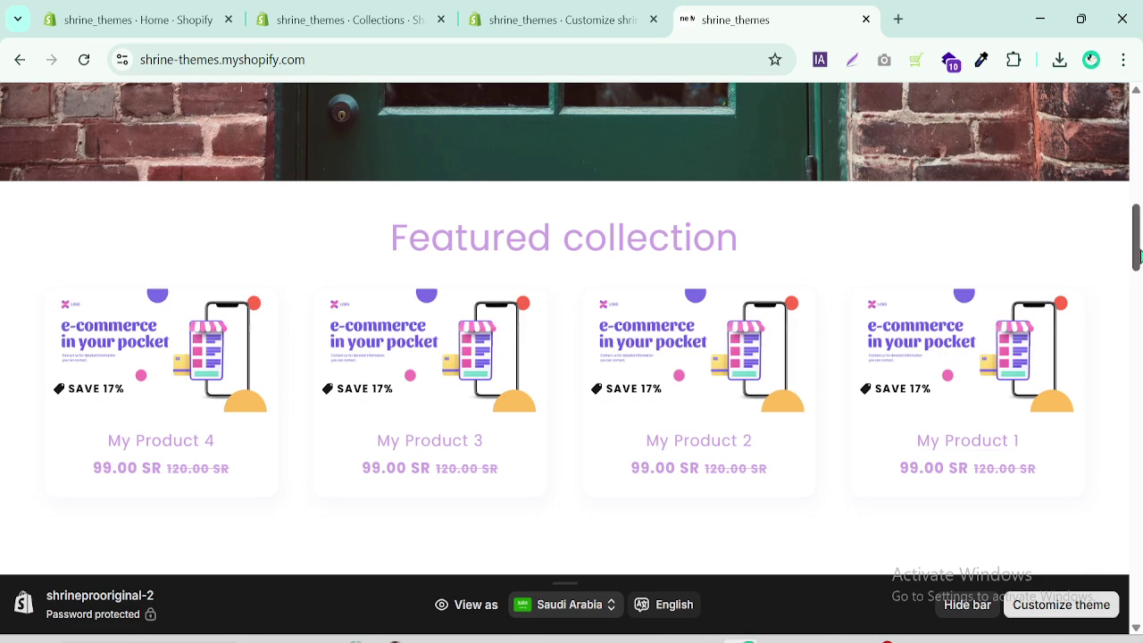
drag(1137, 256, 1136, 317)
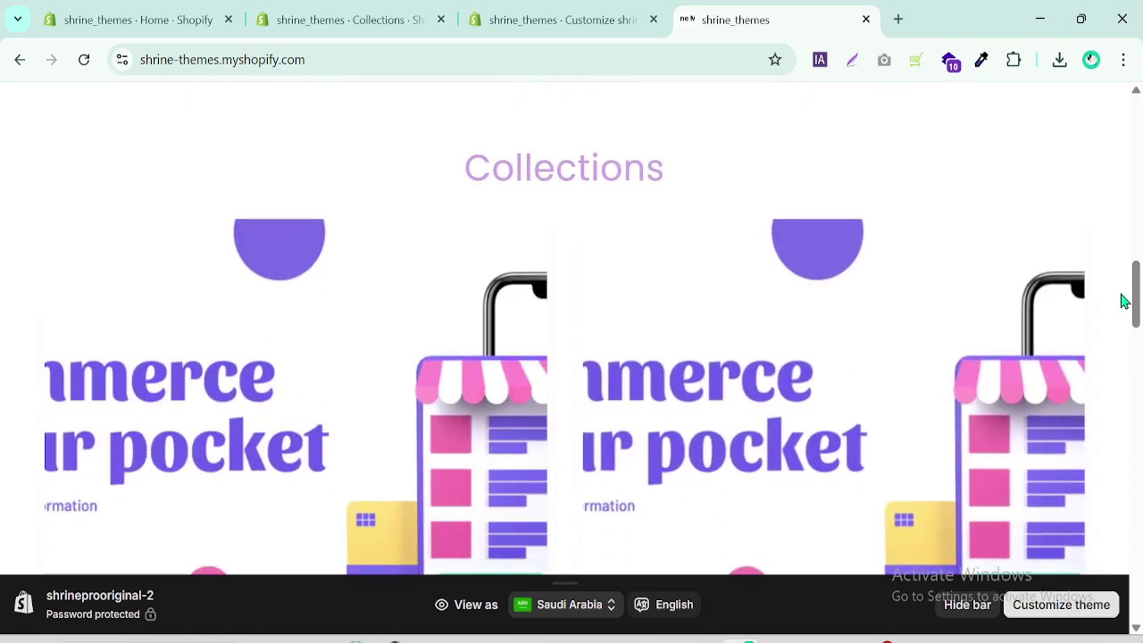
scroll(1123, 298, down, 2)
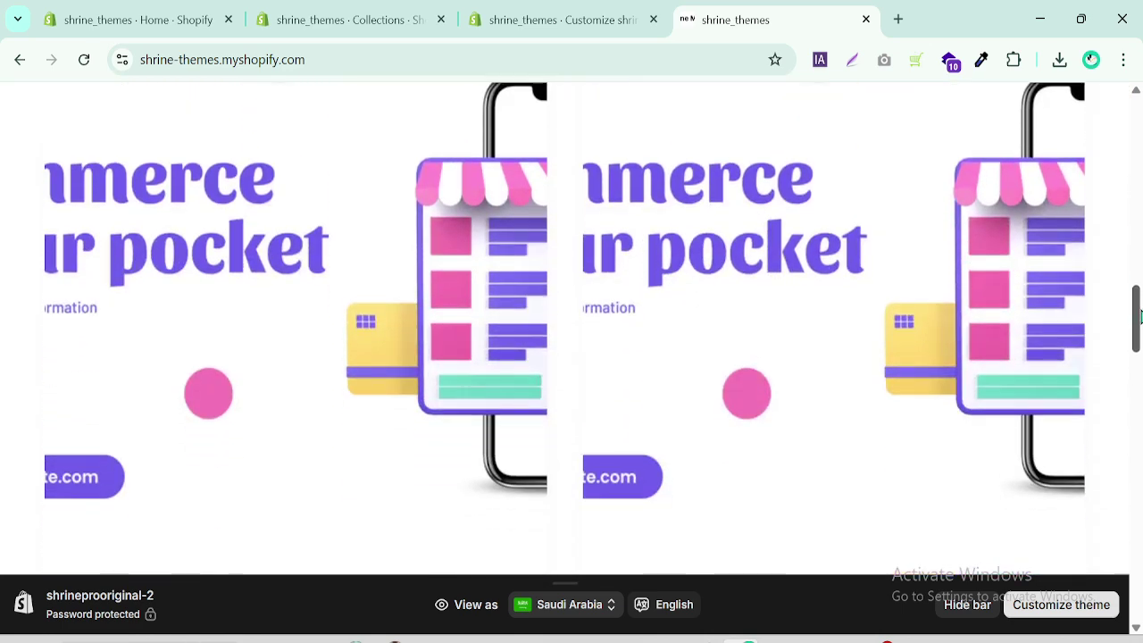
- Open the For Summer Collection card from the storefront in a new tab and view its collection page
middle_click(194, 295)
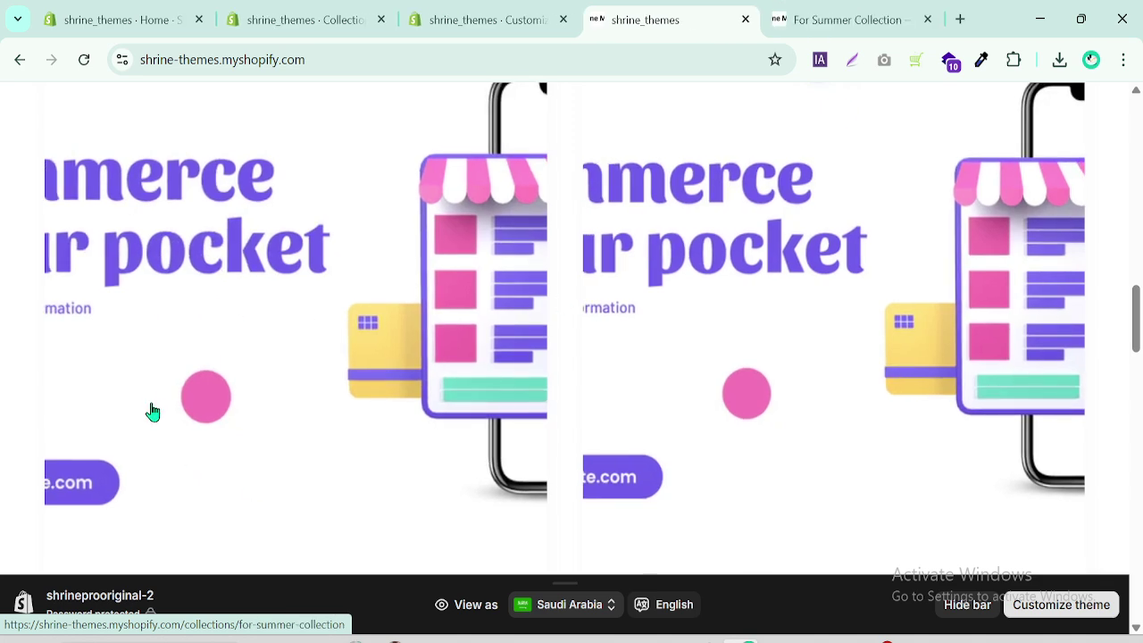
scroll(1136, 361, down, 2)
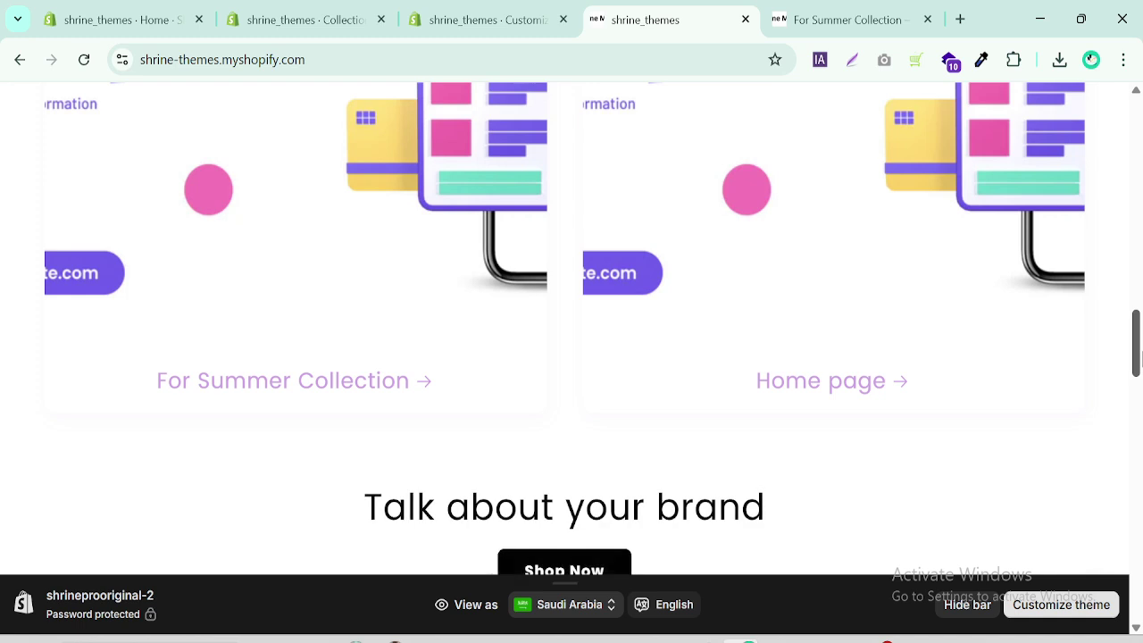
click(798, 18)
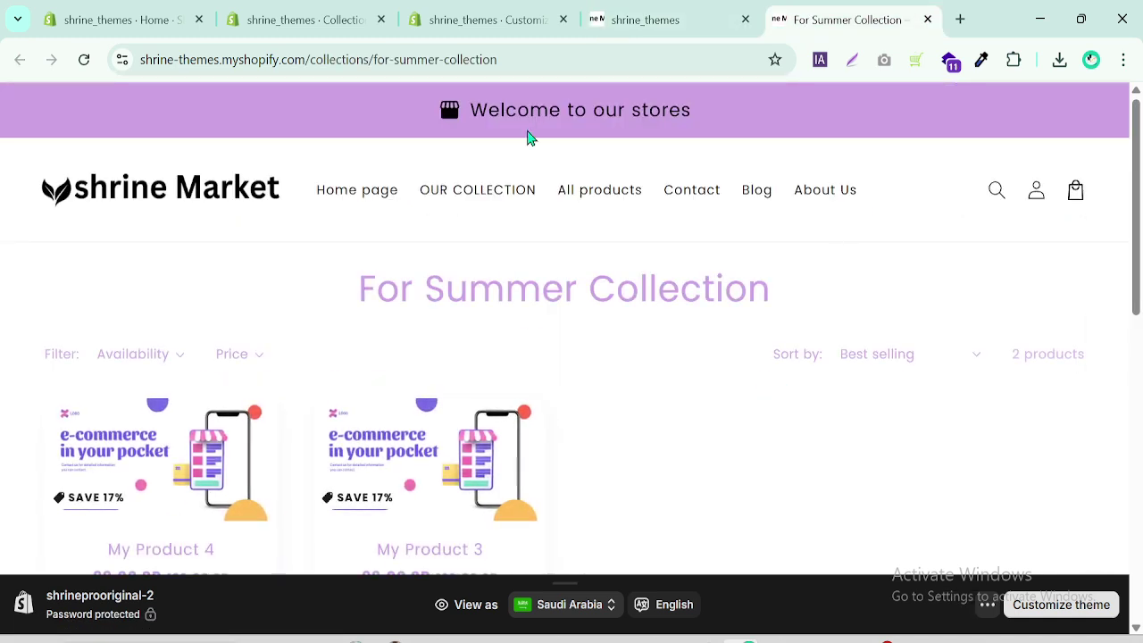
- Open the Home page collection card in a new tab, review its products and compare them with For Summer Collection
click(665, 11)
middle_click(923, 250)
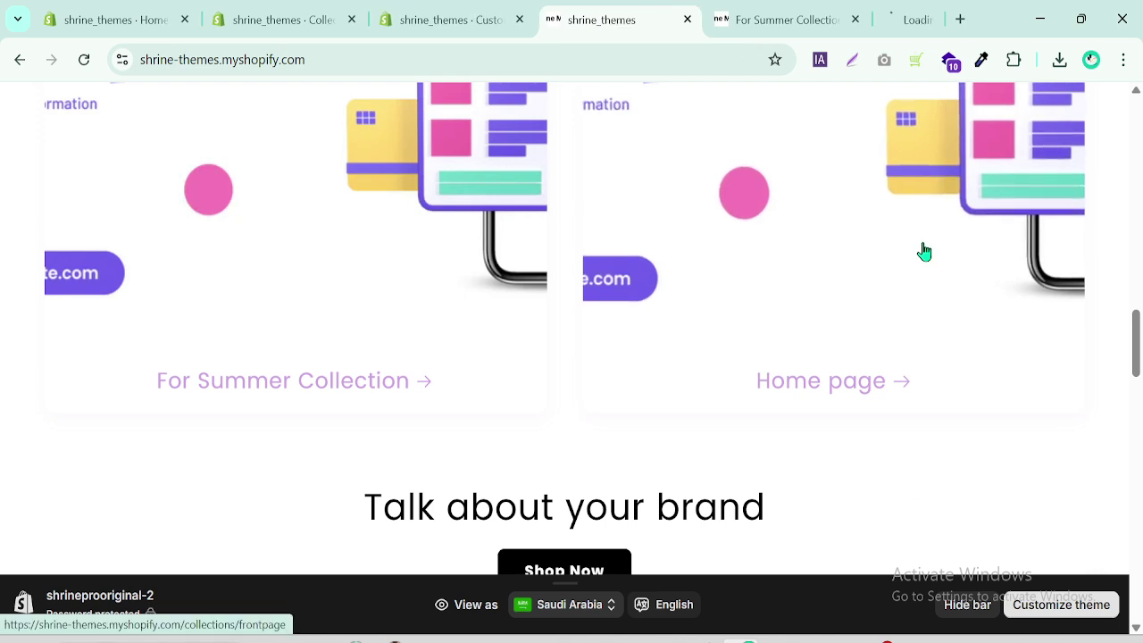
click(857, 23)
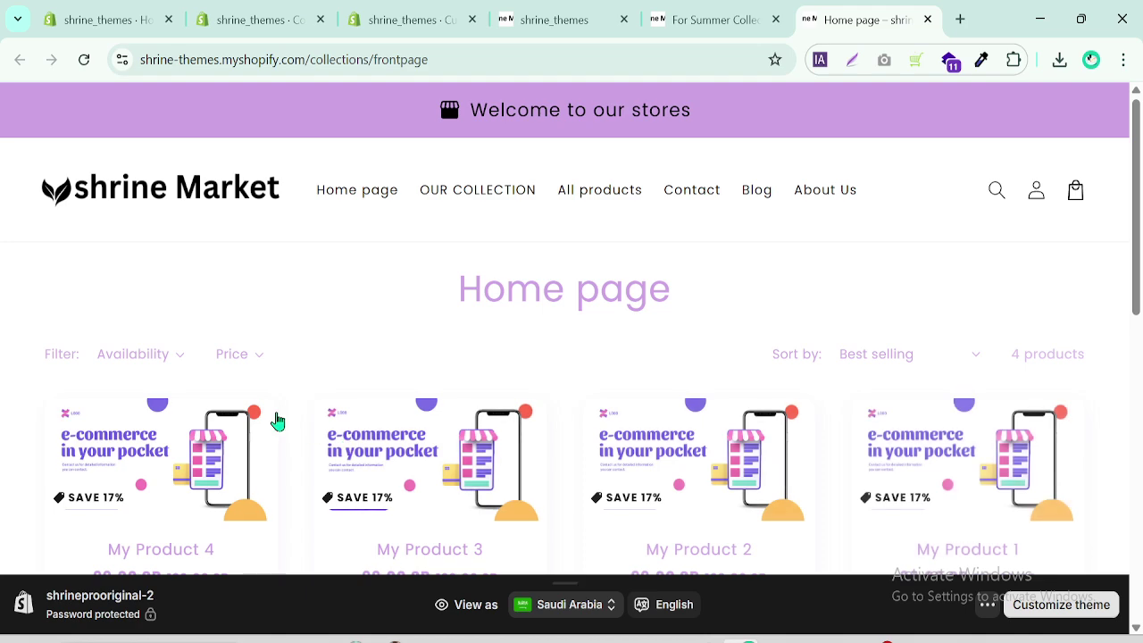
scroll(1141, 226, down, 2)
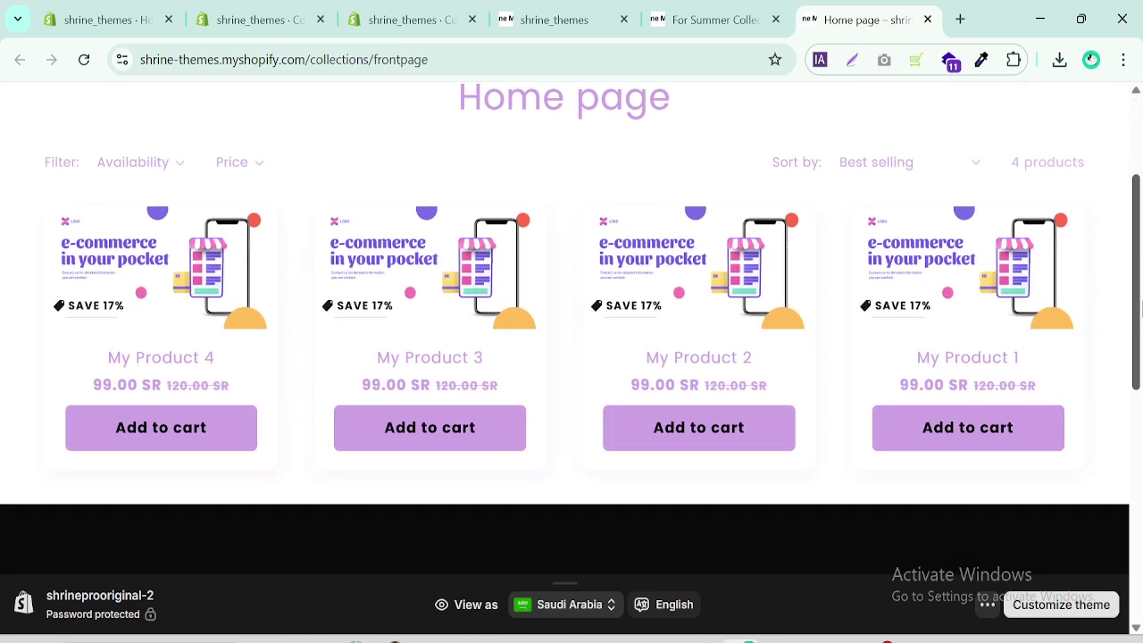
click(669, 17)
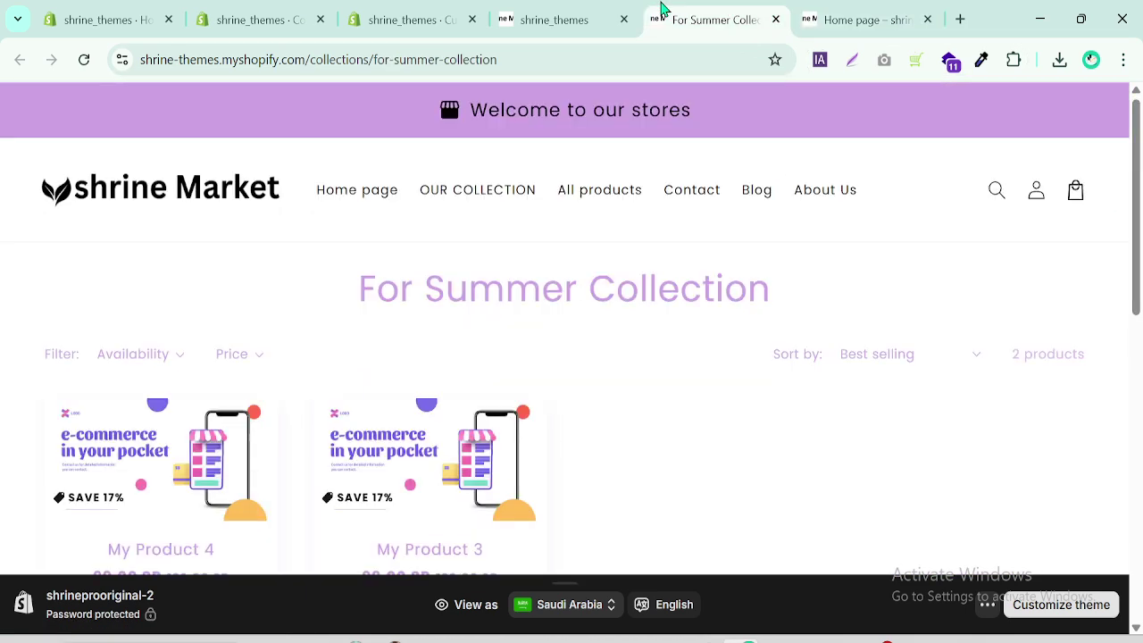